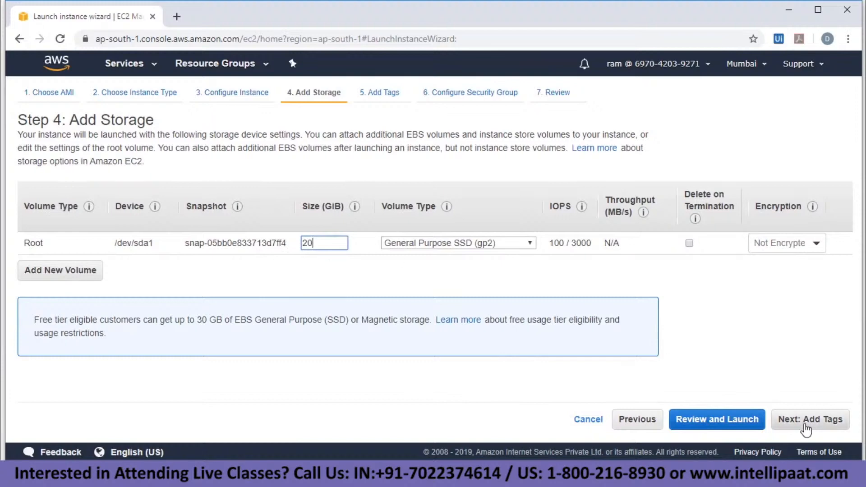
Add a security group rule allowing all TCP traffic from anywhere.
click(810, 419)
click(773, 419)
click(45, 316)
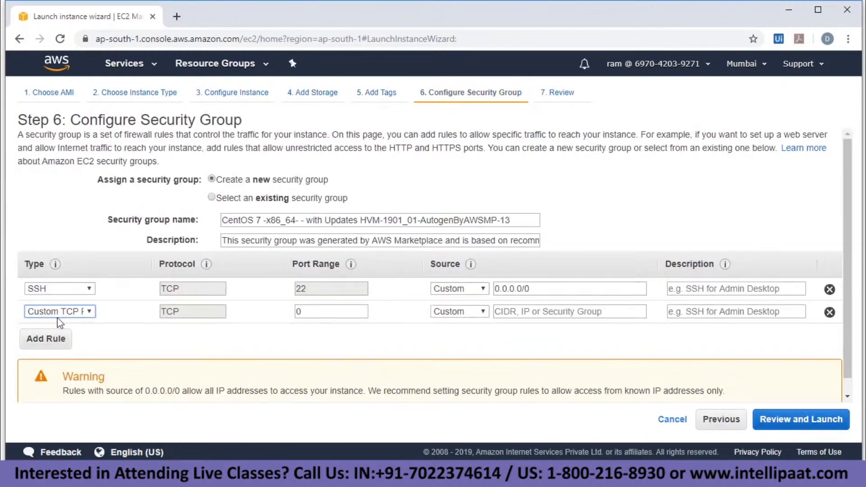
click(68, 311)
click(90, 144)
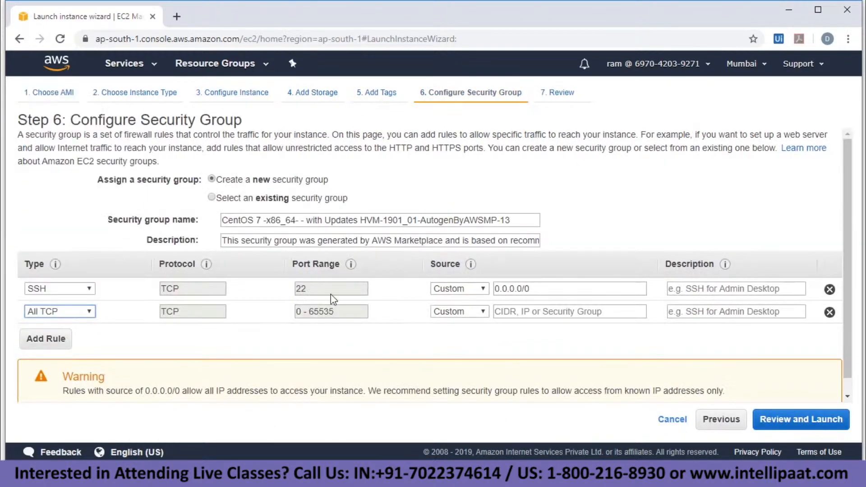
click(453, 311)
click(453, 335)
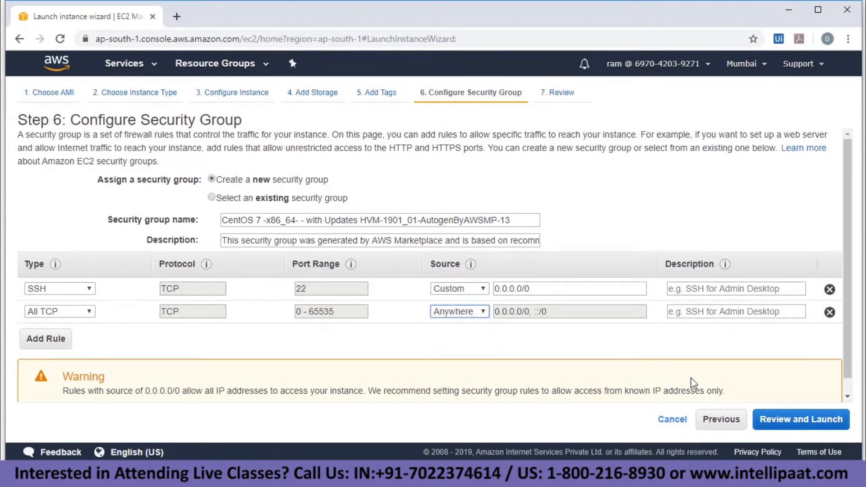
Review and launch the instance with the existing key pair, acknowledging the private key file.
click(782, 419)
click(826, 419)
click(270, 299)
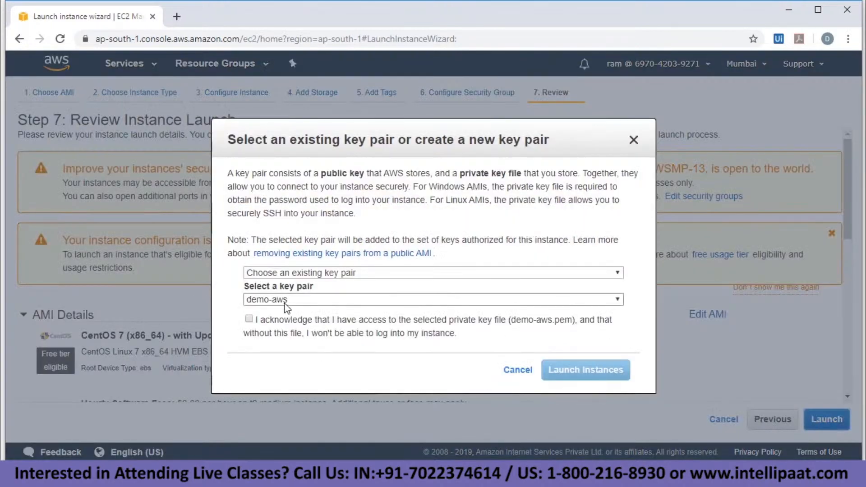
click(271, 321)
click(248, 319)
click(575, 371)
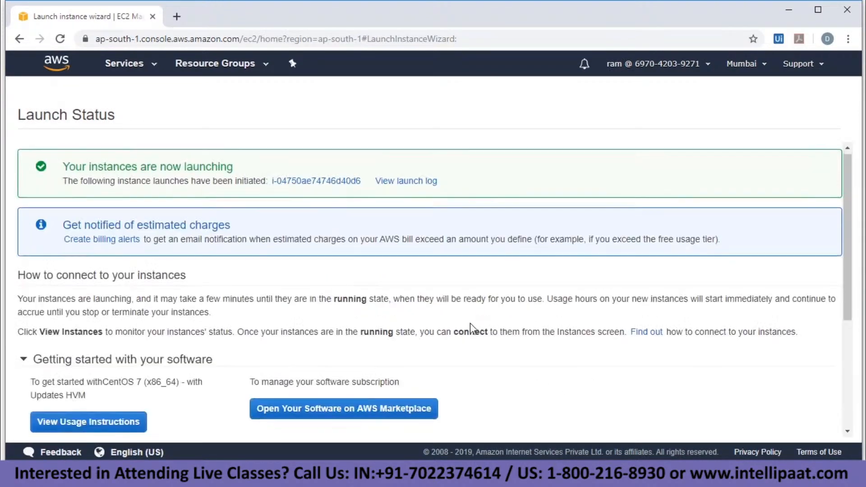
Go to the instances list and select the Nexus instance to view its details.
scroll(470, 275, down, 5)
click(799, 426)
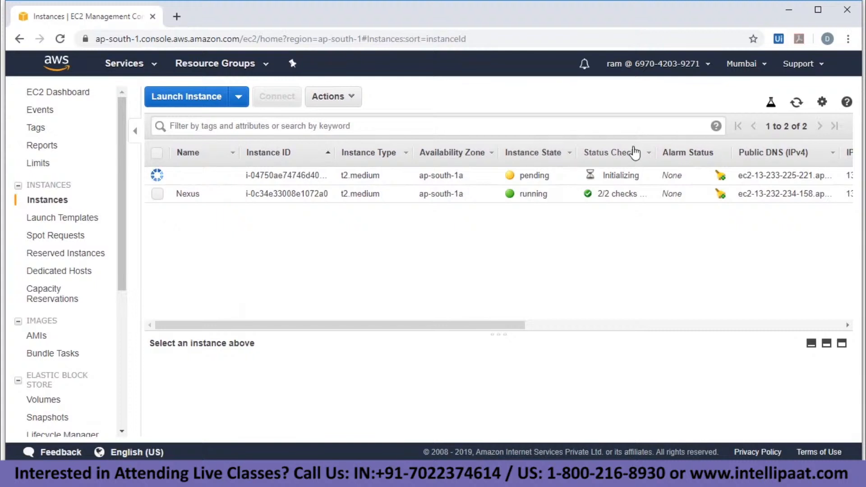
click(159, 195)
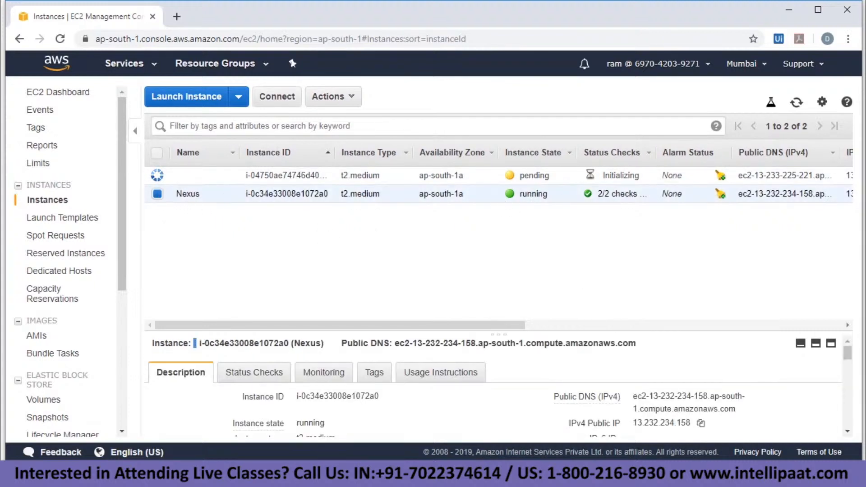
click(420, 474)
Set the host to the Nexus server IP 13.232.234.158 and the terminal font to 16 point.
double_click(446, 177)
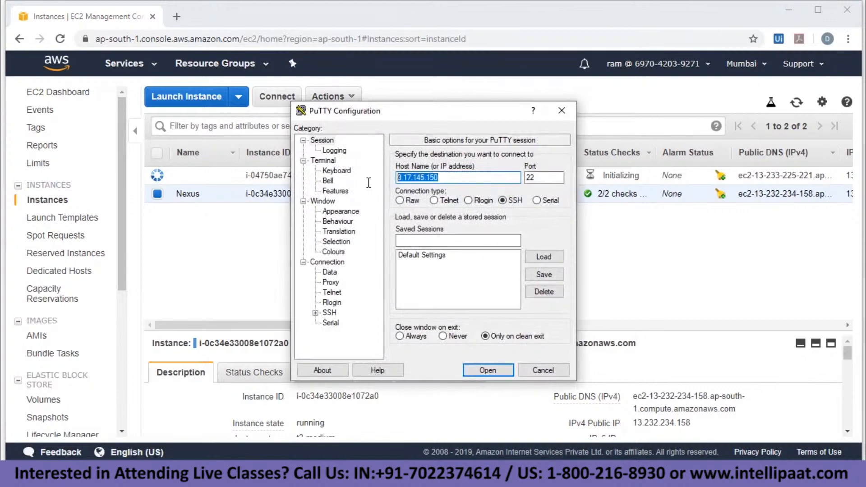
text(13.232.234.158)
click(336, 211)
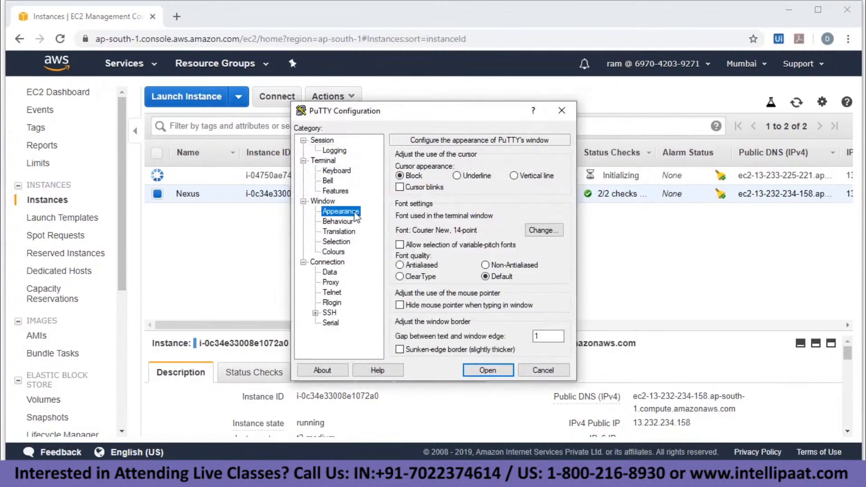
click(536, 231)
click(536, 224)
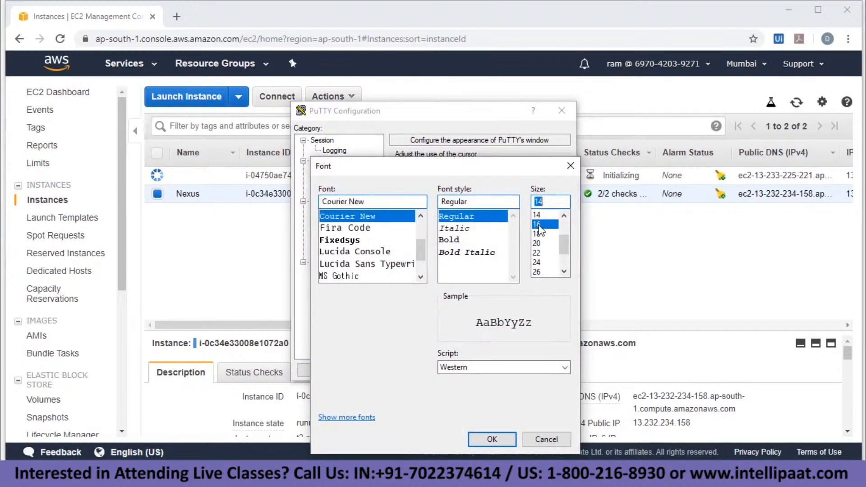
click(491, 438)
Make the default text colour green and set the keepalive interval to 18.
click(333, 252)
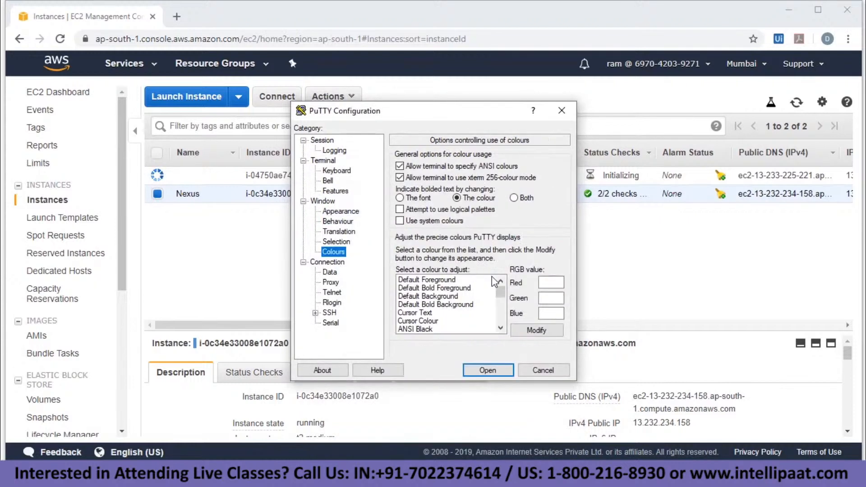
click(417, 277)
click(536, 332)
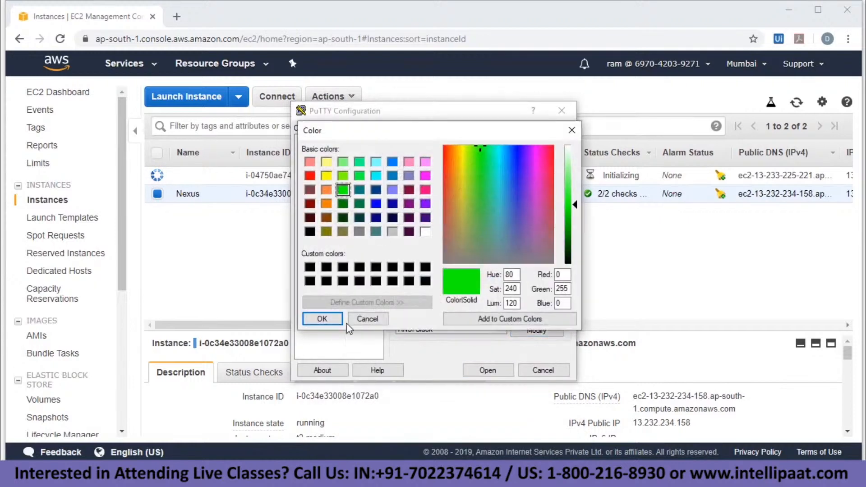
click(321, 319)
click(326, 261)
double_click(545, 168)
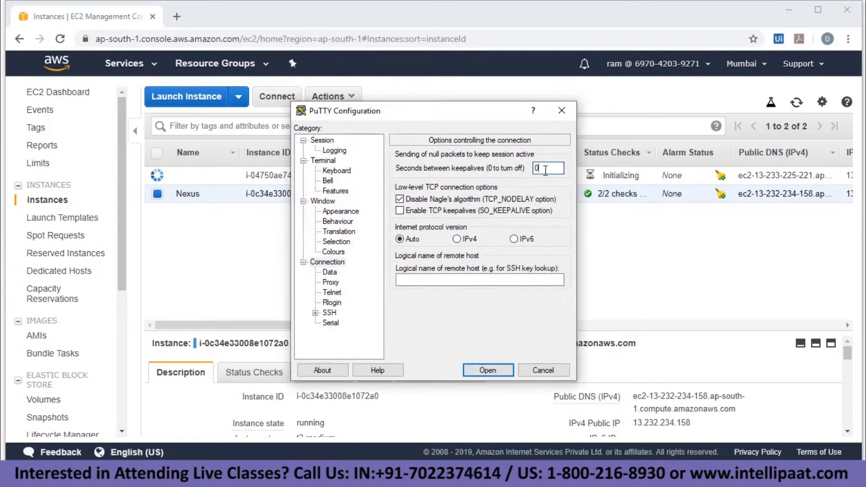
text(18)
Load the private key file for SSH authentication and open the session.
click(315, 312)
click(341, 302)
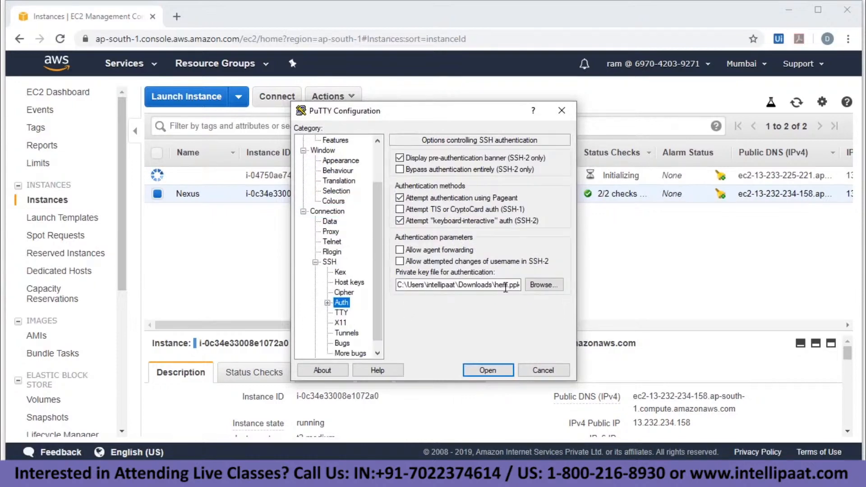
click(544, 284)
scroll(451, 211, down, 2)
double_click(449, 271)
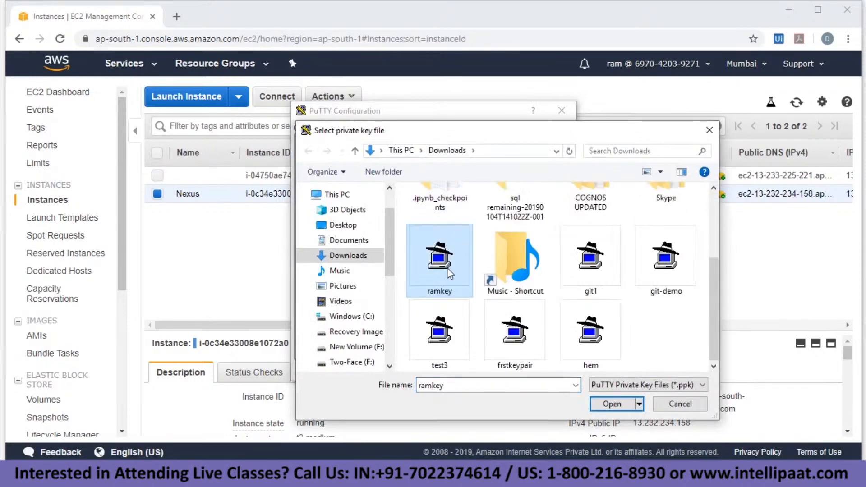
click(487, 367)
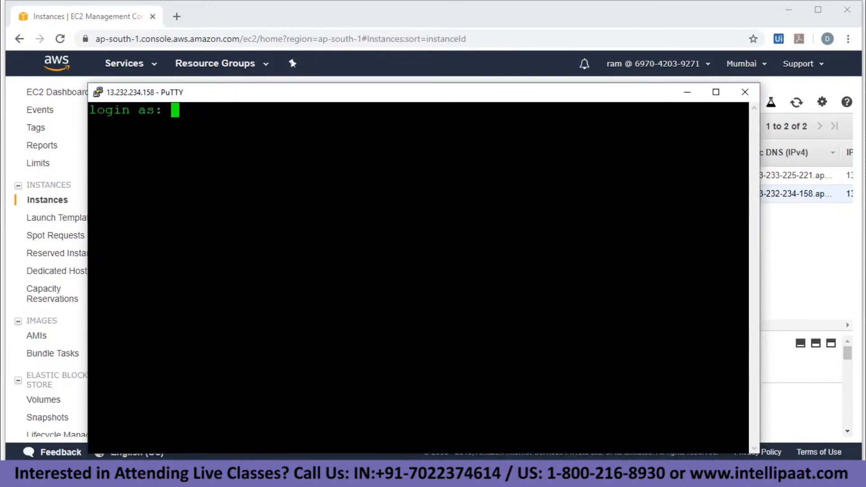
Log in as centos, maximize the window, clear the screen and become root with sudo su.
text(centos)
key(Return)
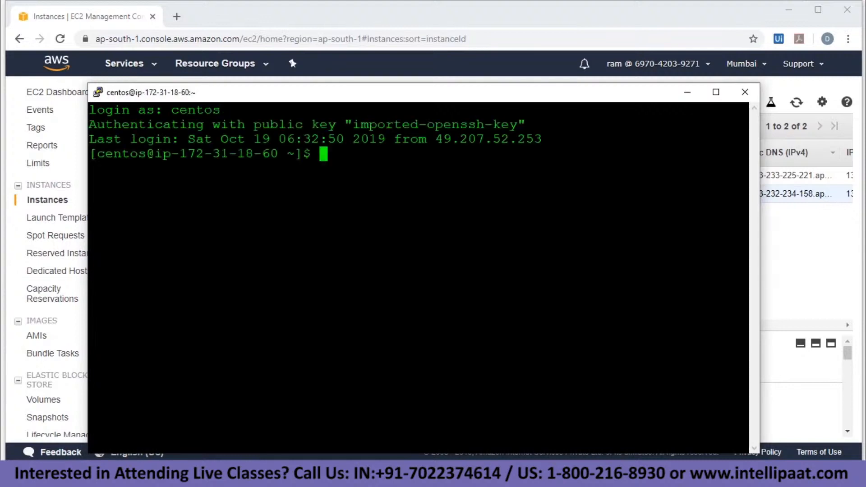
click(716, 92)
text(clear)
key(Return)
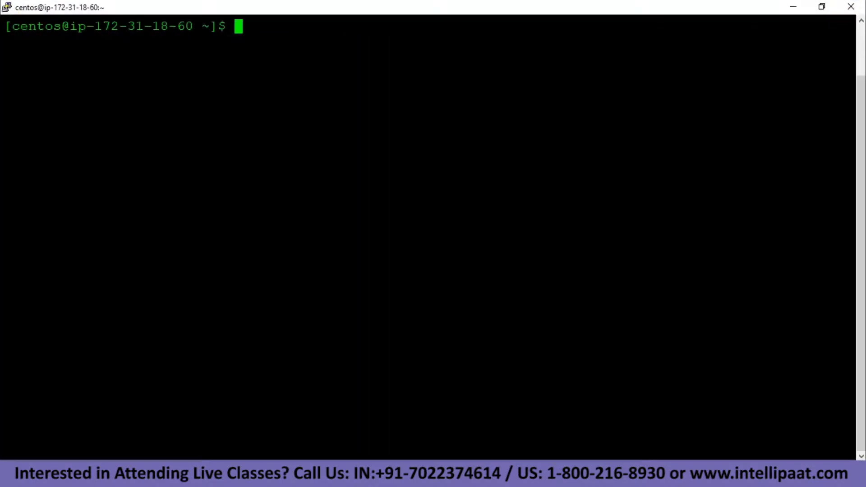
text(sudo su)
key(Return)
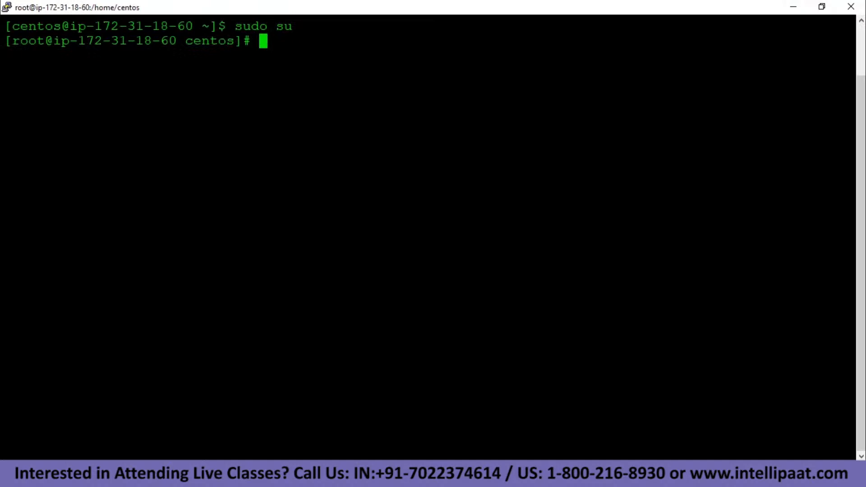
Install java-1.8.0-openjdk-devel with yum, confirm with y, and clear the output.
text(yum in)
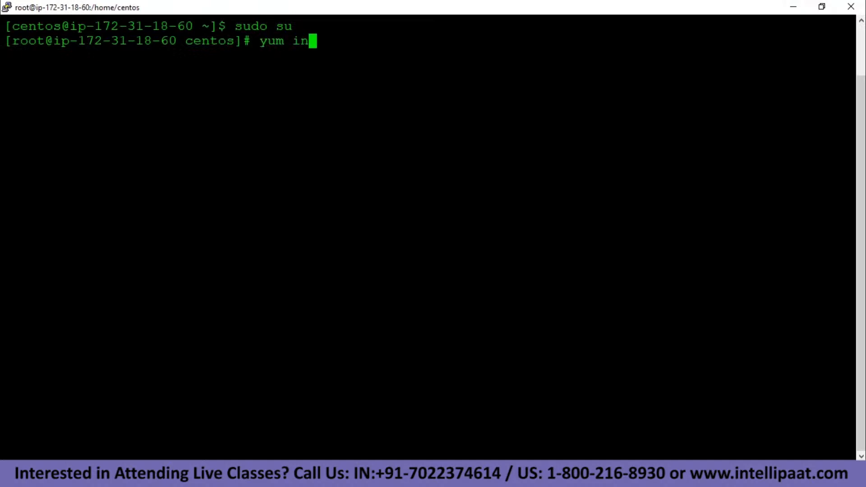
text(stal)
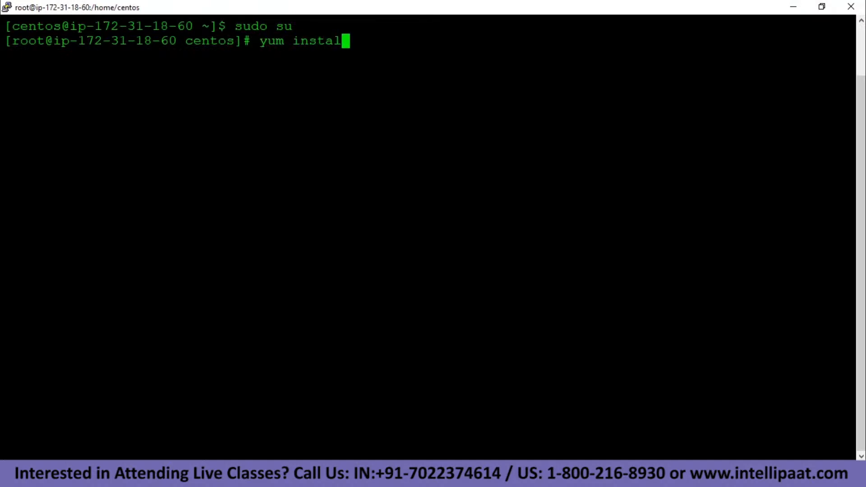
text(l java-1.8.)
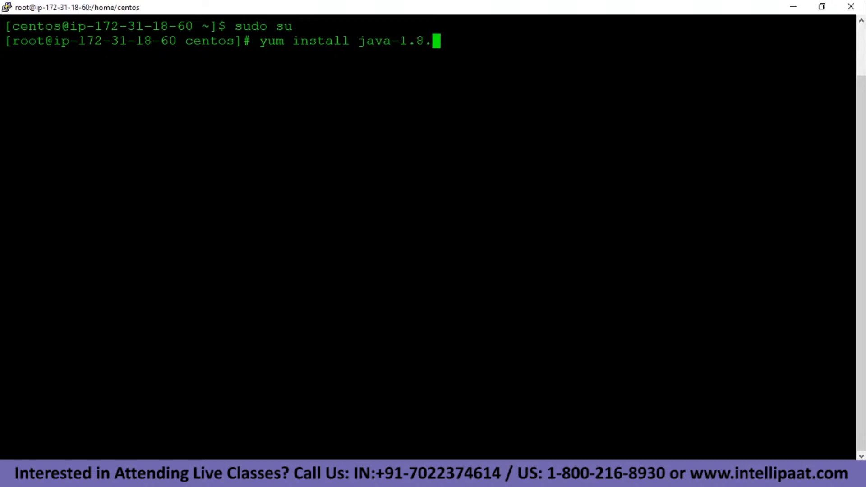
text(0-open)
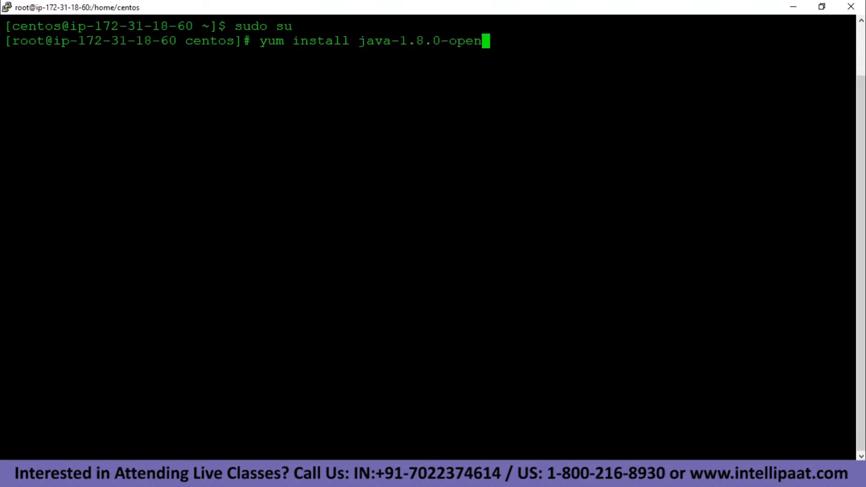
text(jdk-devel)
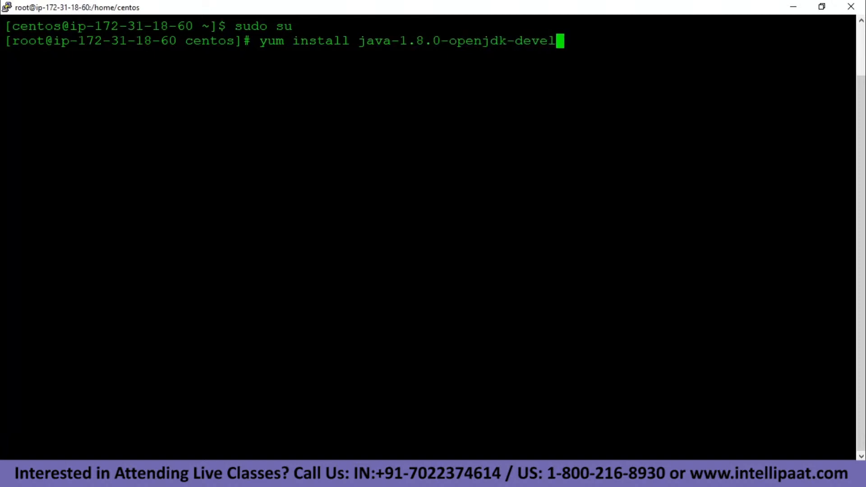
key(Return)
text(y)
key(Return)
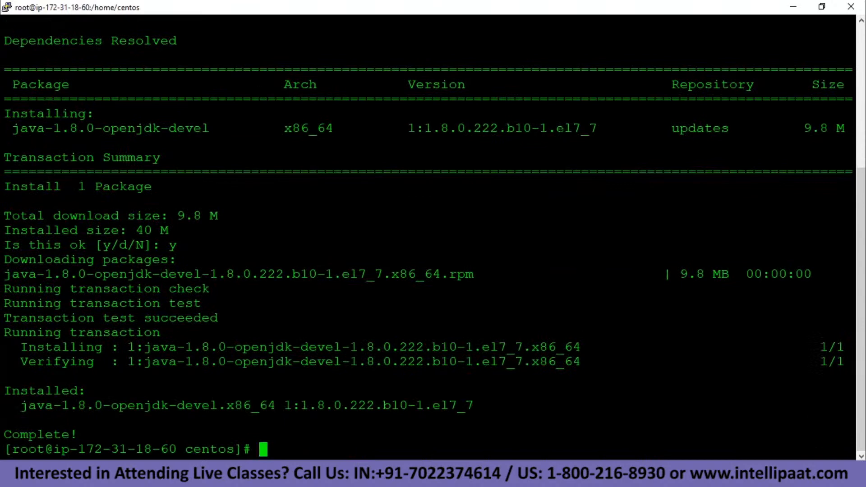
text(clear)
key(Return)
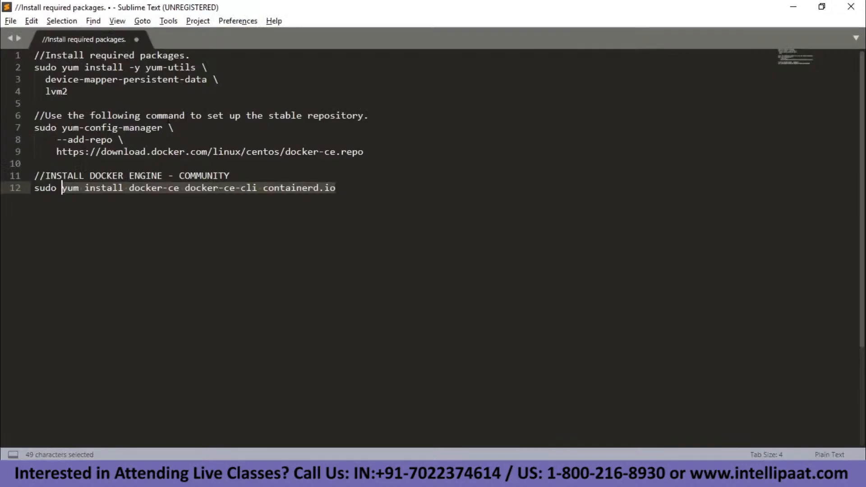
Copy the required-packages install command from the notes, run it on the server, and clear the screen.
click(131, 103)
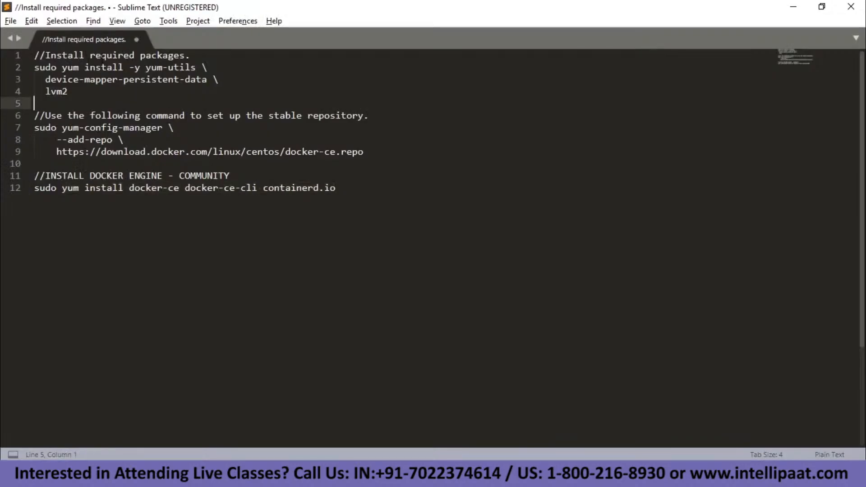
drag(61, 68, 81, 92)
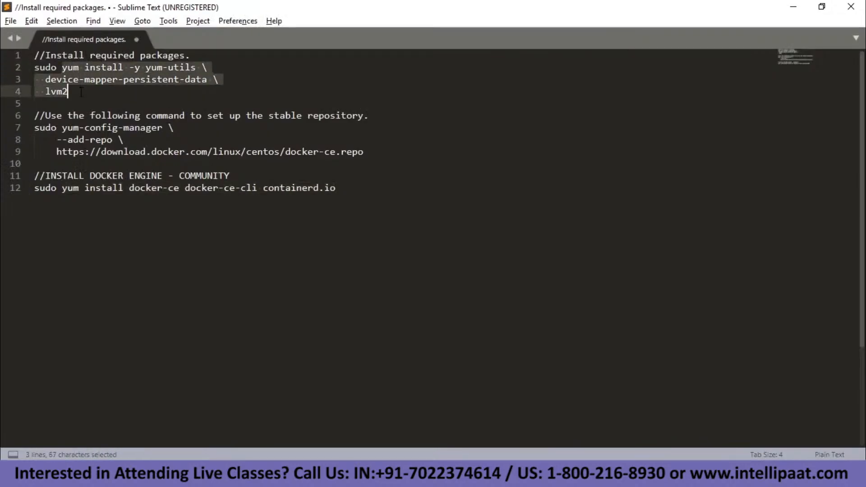
key(ctrl+c)
key(alt)
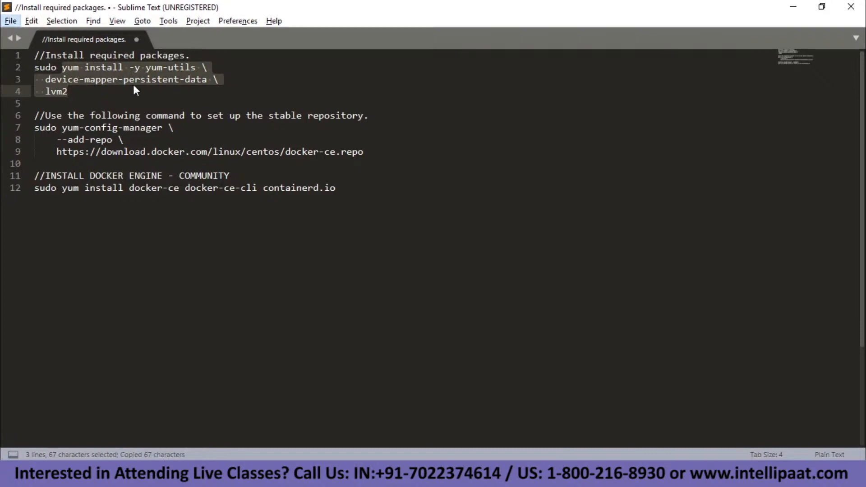
key(alt+Tab)
right_click(74, 95)
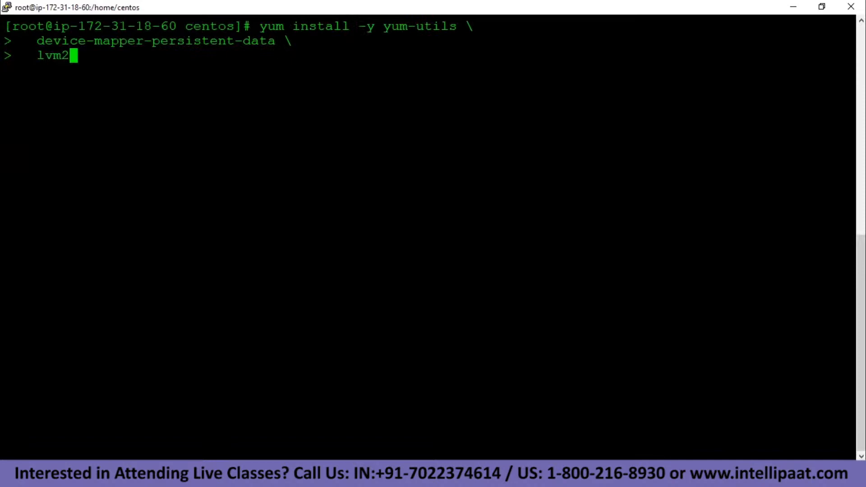
key(Return)
text(clear)
key(Return)
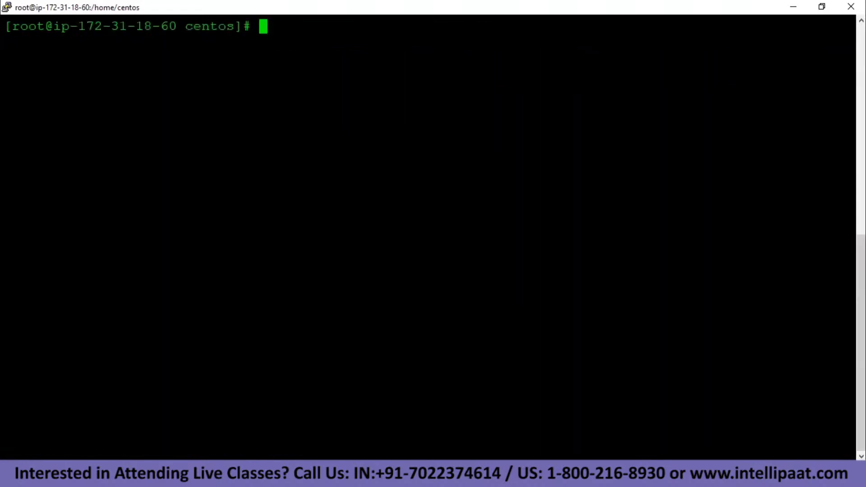
Copy the stable-repository command on lines 7–10 and run it on the server to add docker-ce.repo.
key(alt+Tab)
click(29, 140)
click(51, 128)
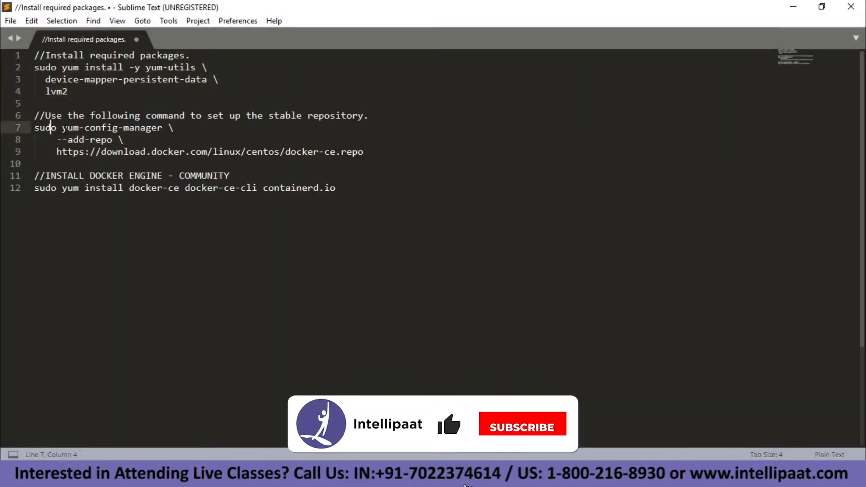
drag(62, 128, 360, 153)
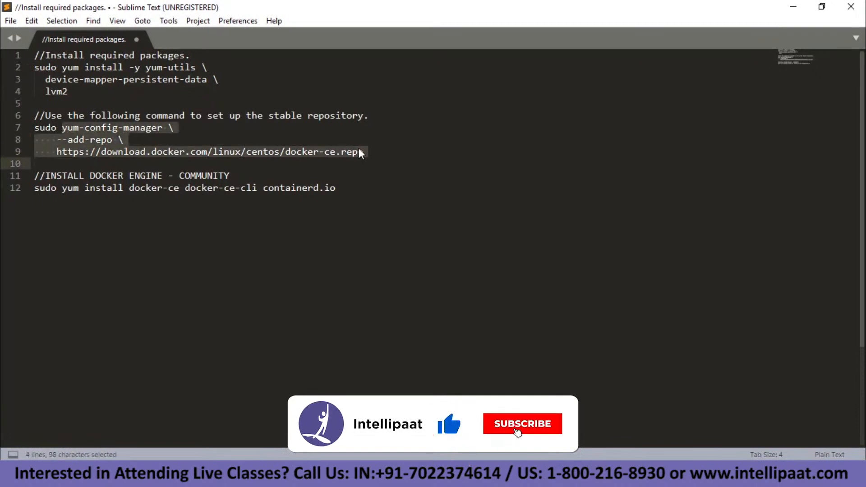
key(ctrl+c)
key(alt+Tab)
right_click(360, 153)
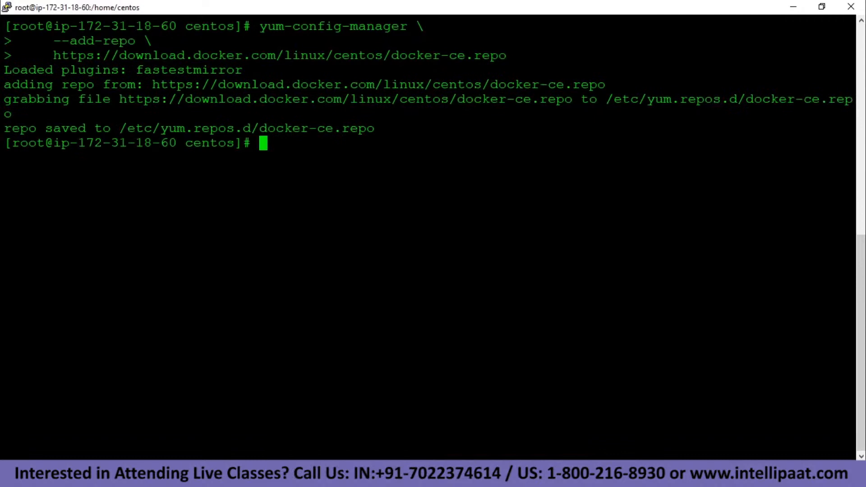
key(alt+Tab)
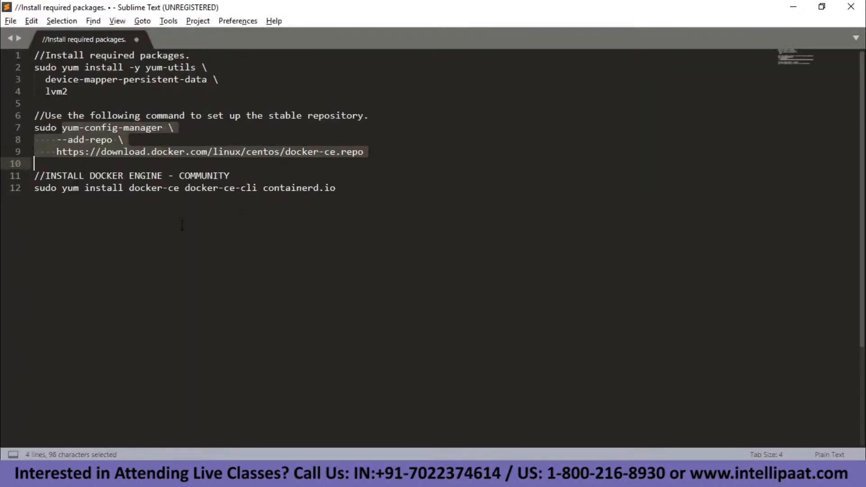
Run 'yum install docker-ce docker-ce-cli containerd.io' copied from line 12, confirming with y.
click(72, 220)
shift+click(63, 189)
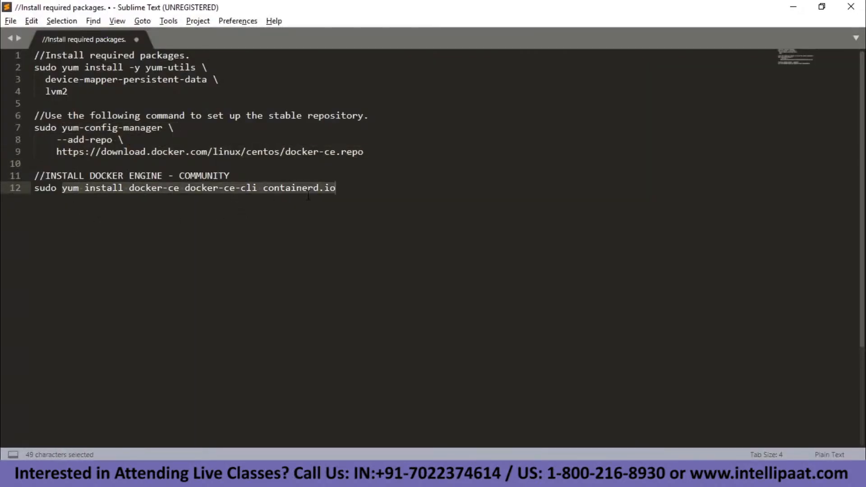
key(ctrl+c)
key(alt+Tab)
text(clear)
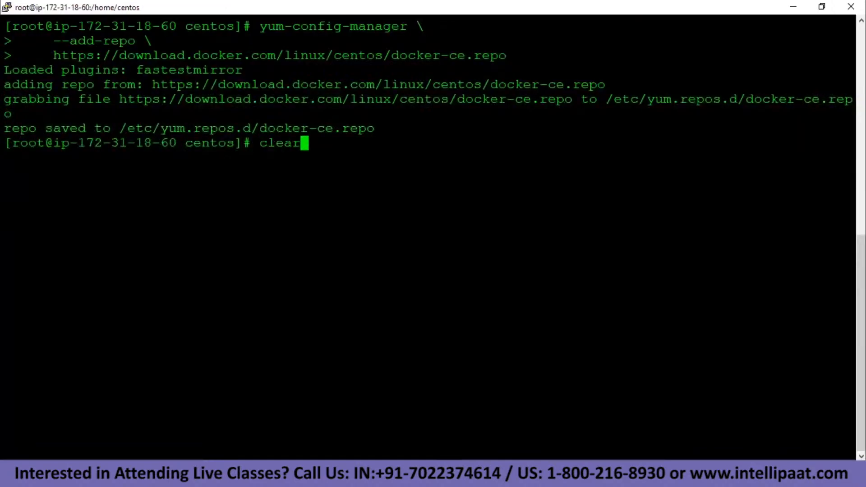
key(Return)
key(shift+Insert)
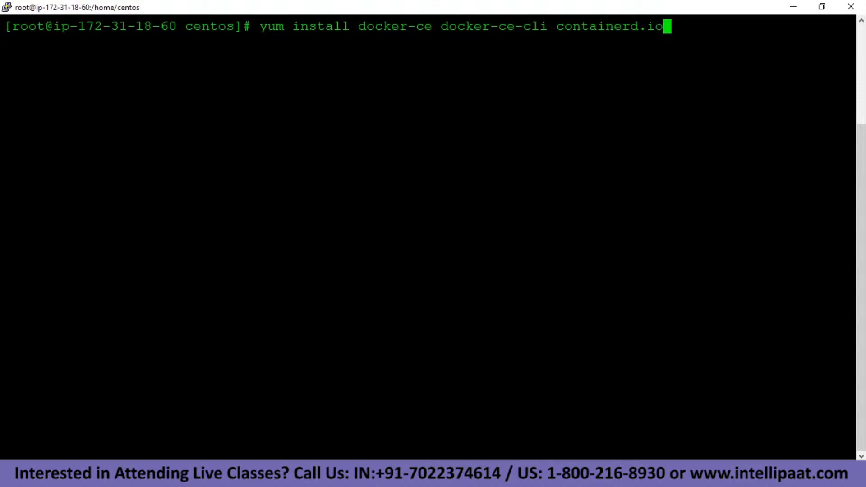
key(Return)
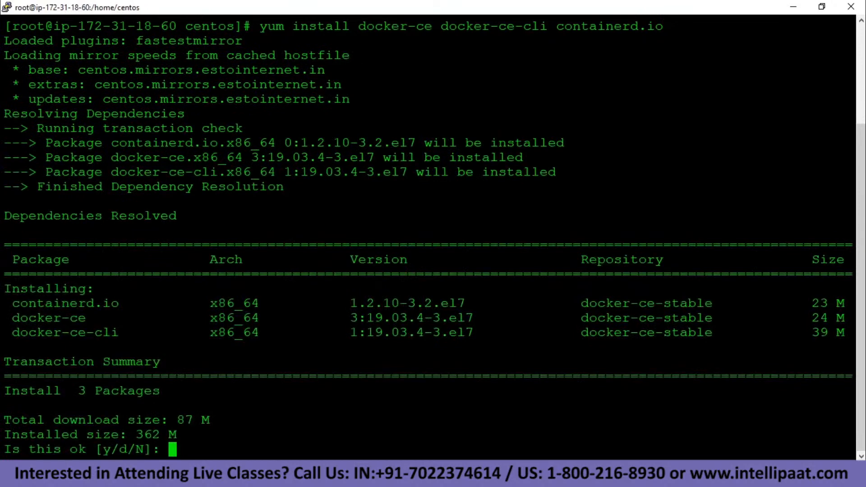
text(y)
key(Return)
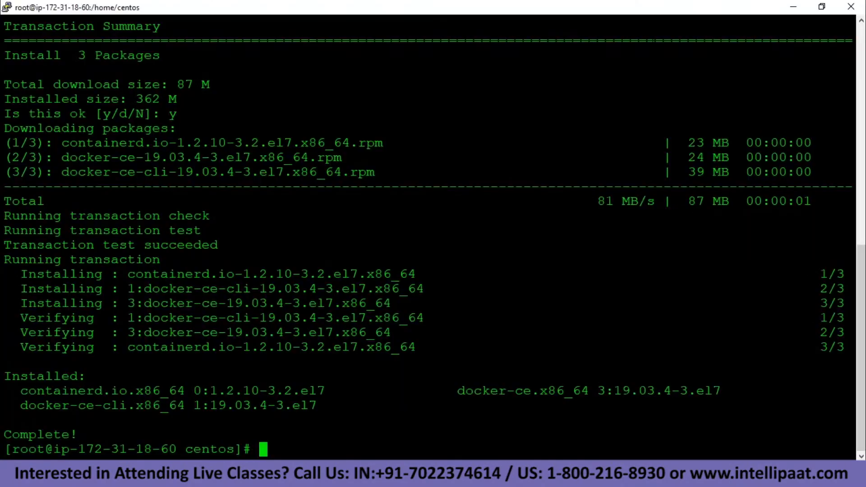
Clear the screen and type 'systemctl status docker'.
text(clear)
key(Return)
text(doc)
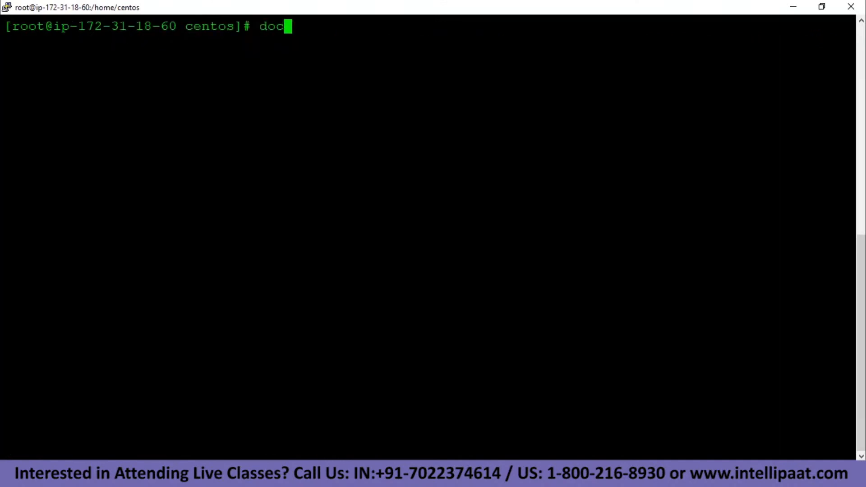
text(ker)
key(BackSpace)
key(BackSpace)
key(BackSpace)
key(BackSpace)
key(BackSpace)
key(BackSpace)
key(BackSpace)
text(systemctl s)
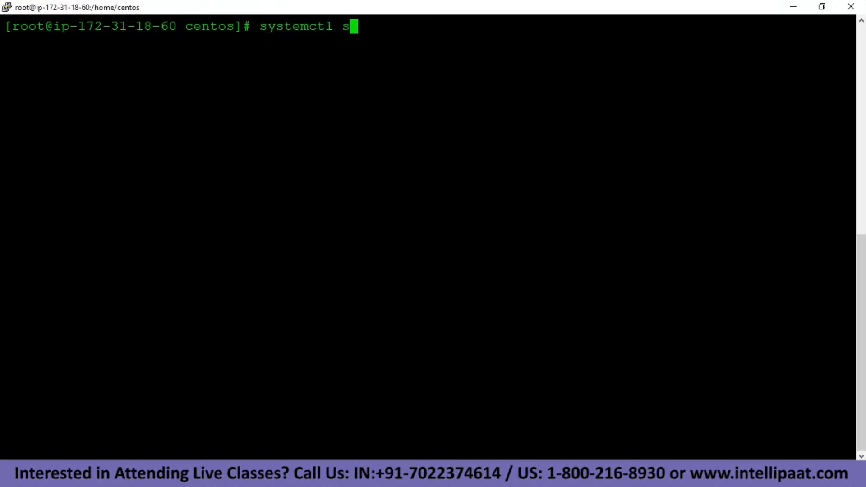
text(tatus docker)
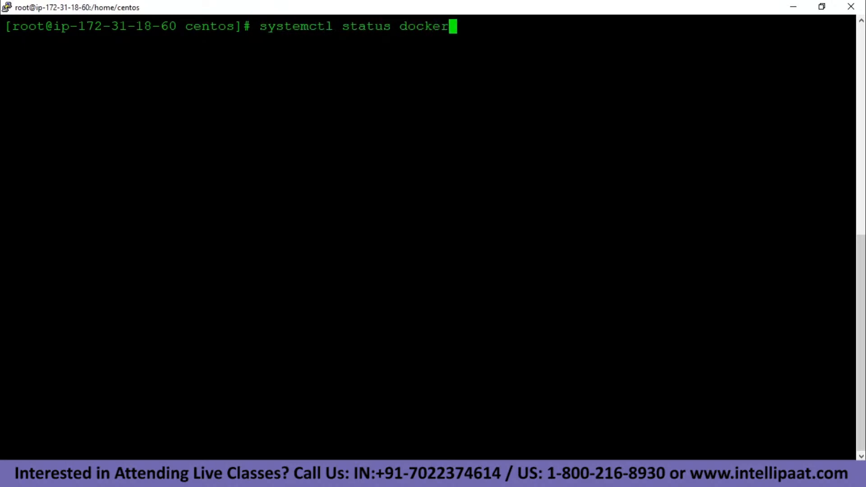
Check Docker's status, start it with 'systemctl start docker', recheck it, and clear the screen.
key(Return)
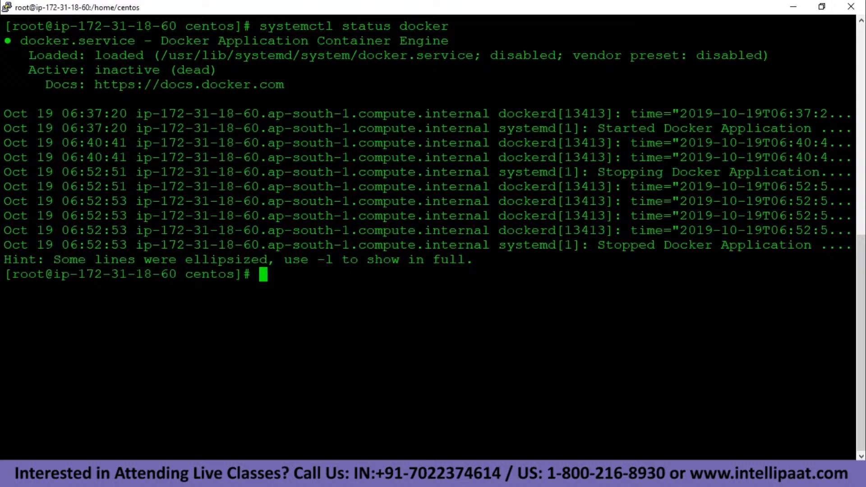
text(syste)
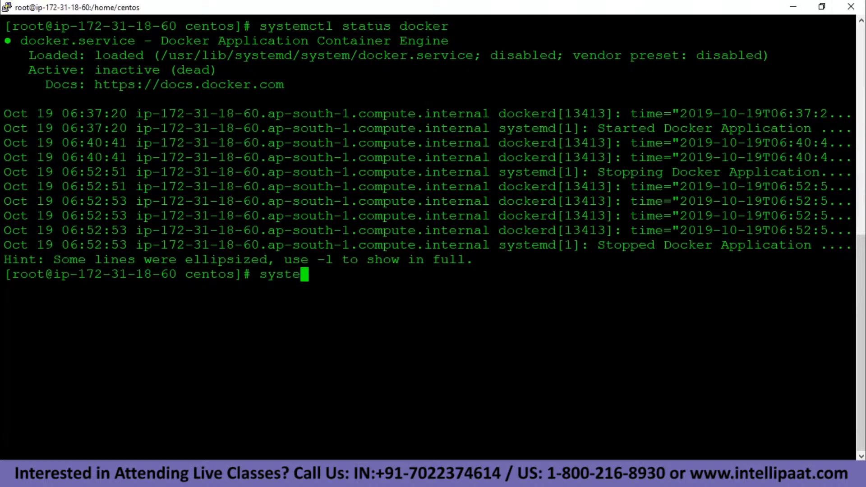
text(mctl s)
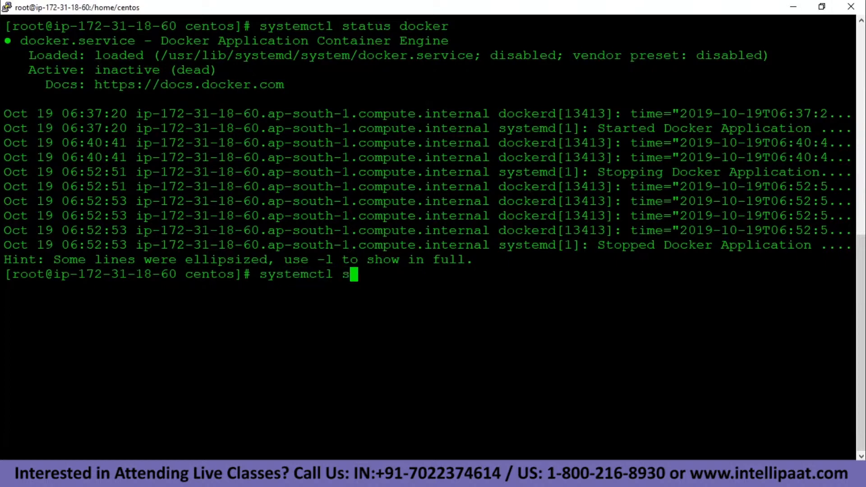
text(tart docker)
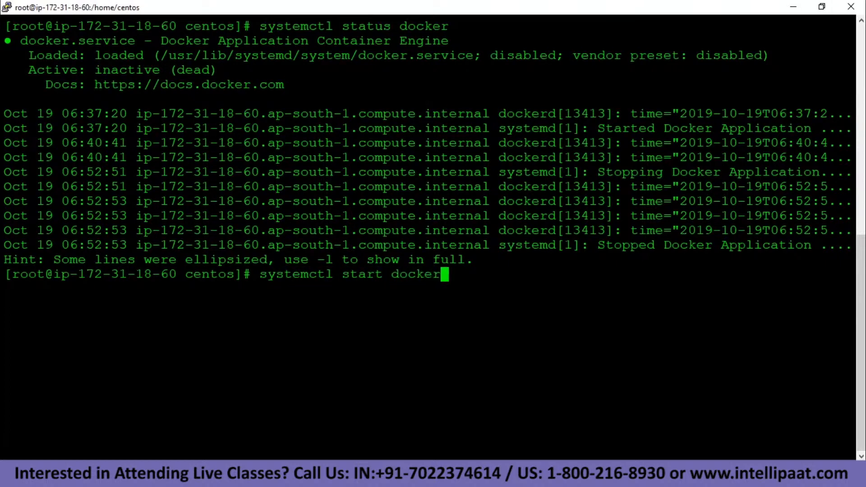
key(Return)
key(Up)
key(Up)
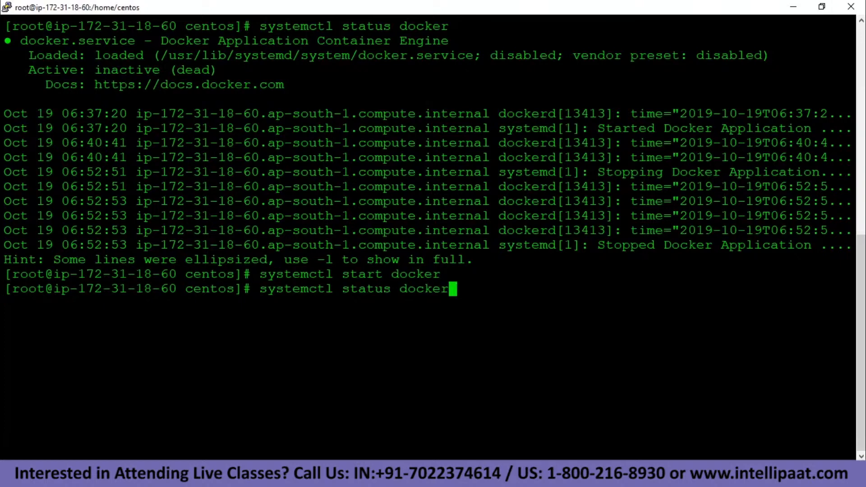
key(Return)
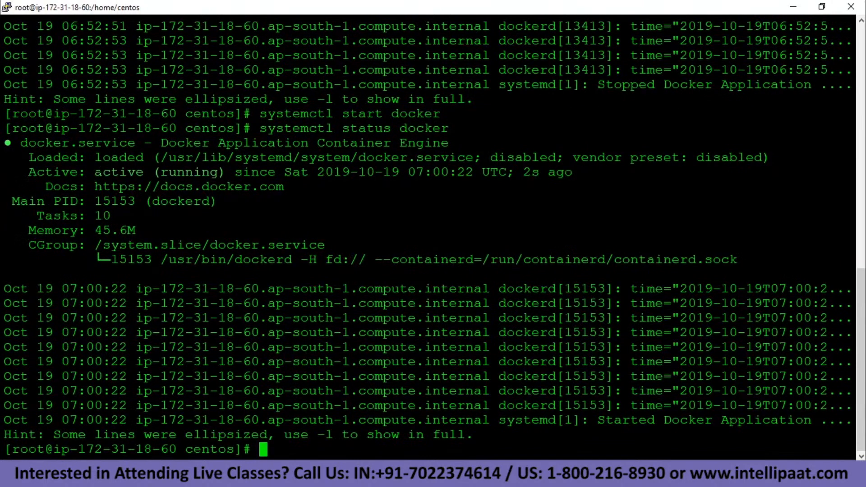
text(clear)
key(Return)
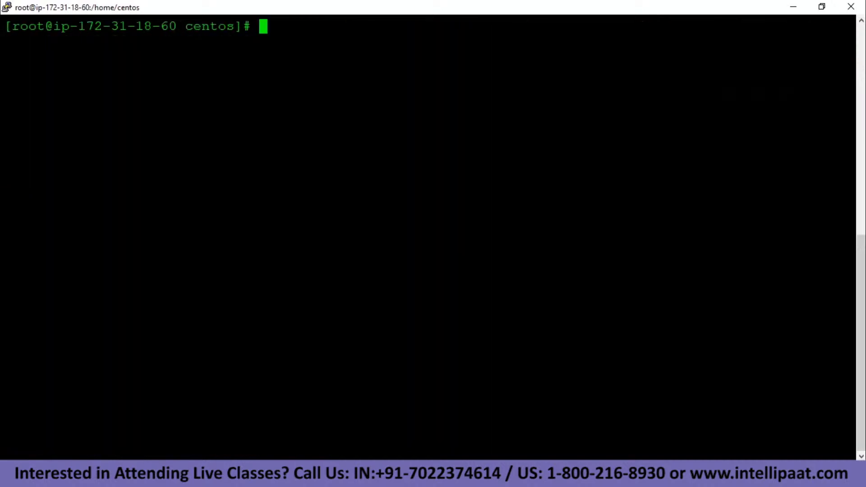
Pull sonatype/nexus3 and run 'docker images' to confirm it is listed at 611MB.
text(docker)
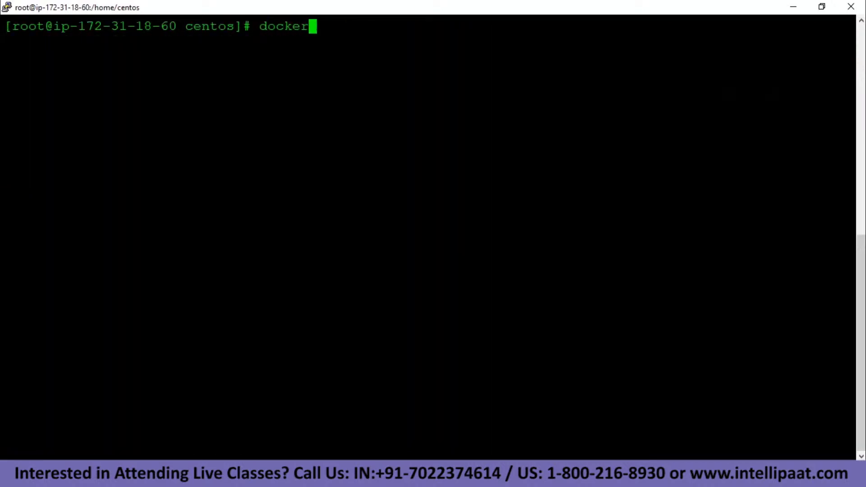
text( pull )
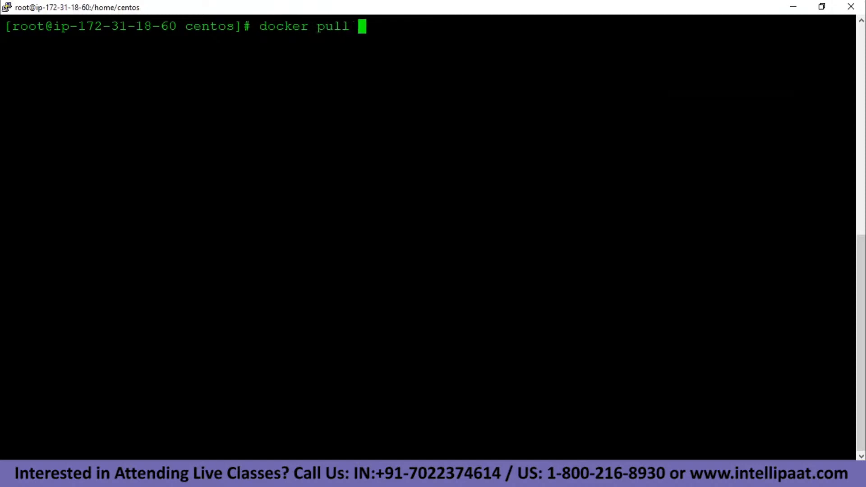
text(sonatyp)
text(e/)
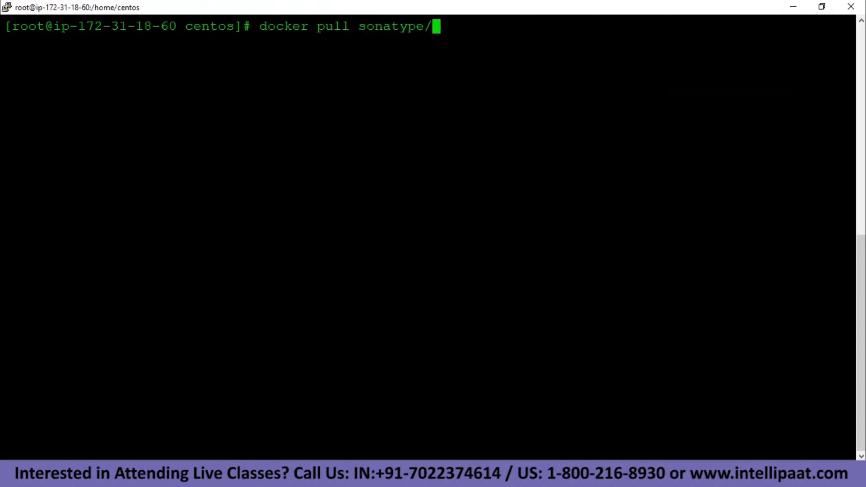
text(nexus3)
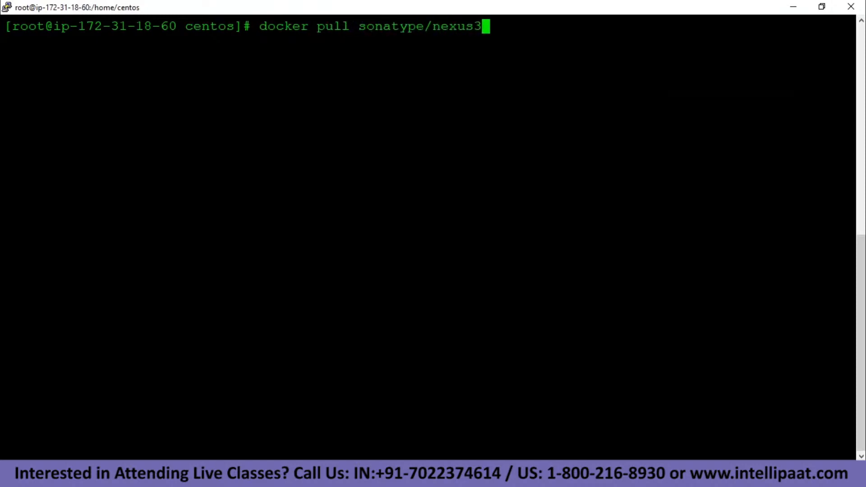
key(Return)
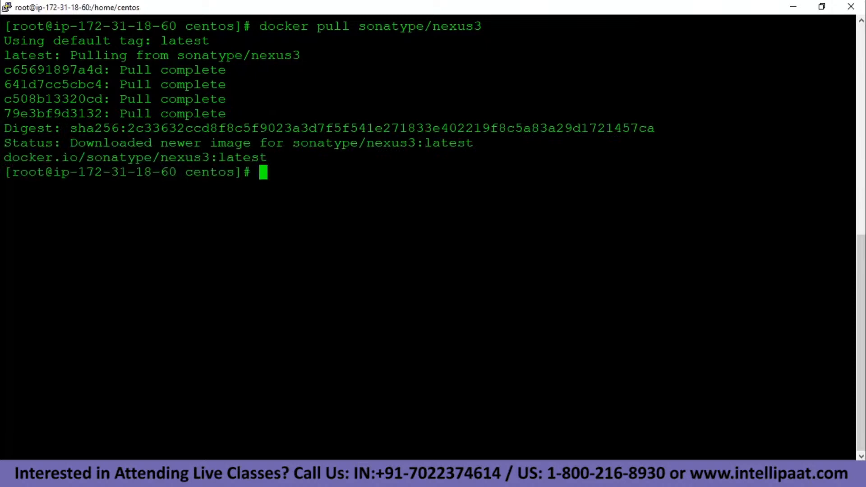
text(docker )
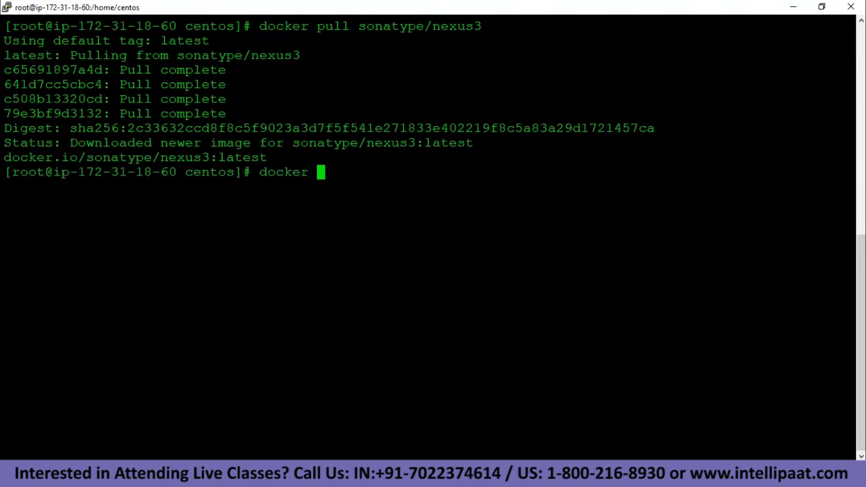
text(images)
key(Return)
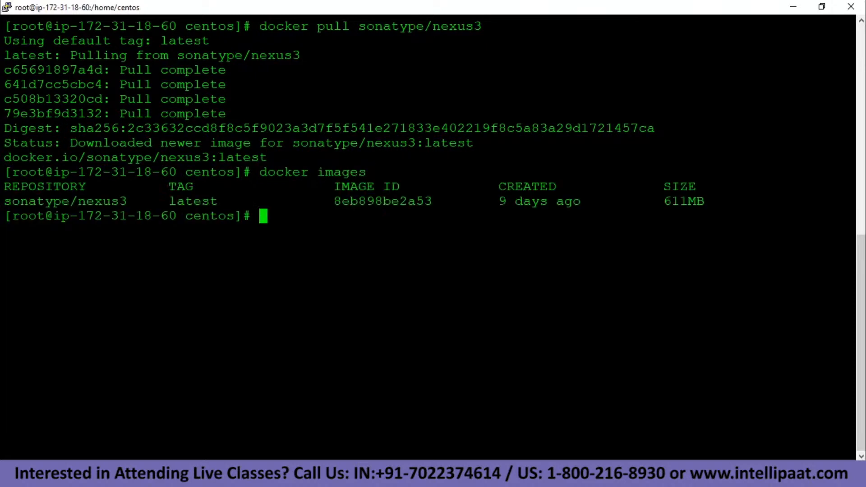
drag(5, 201, 111, 201)
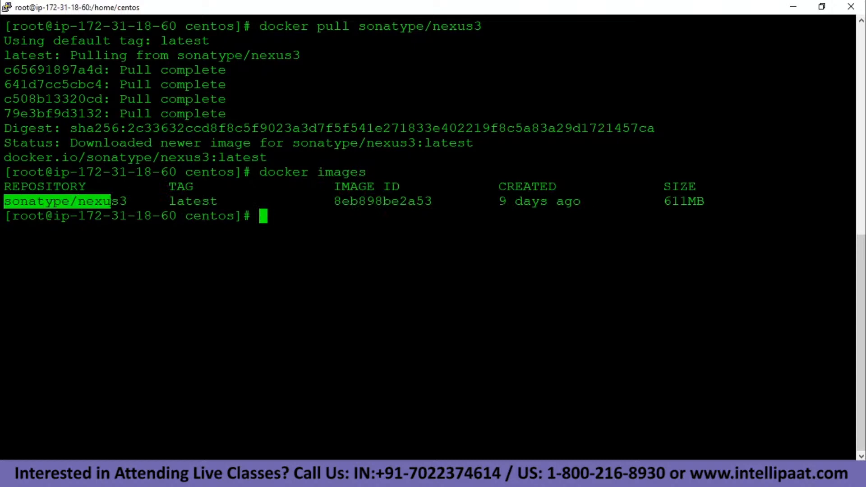
double_click(352, 220)
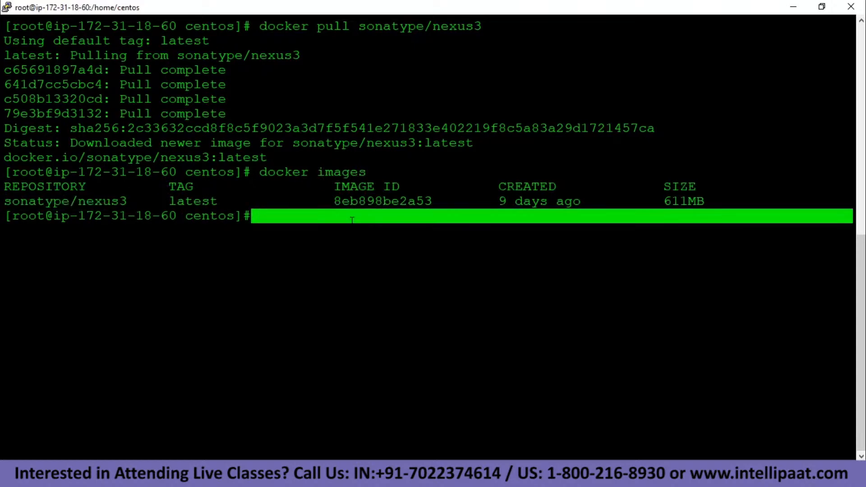
click(352, 220)
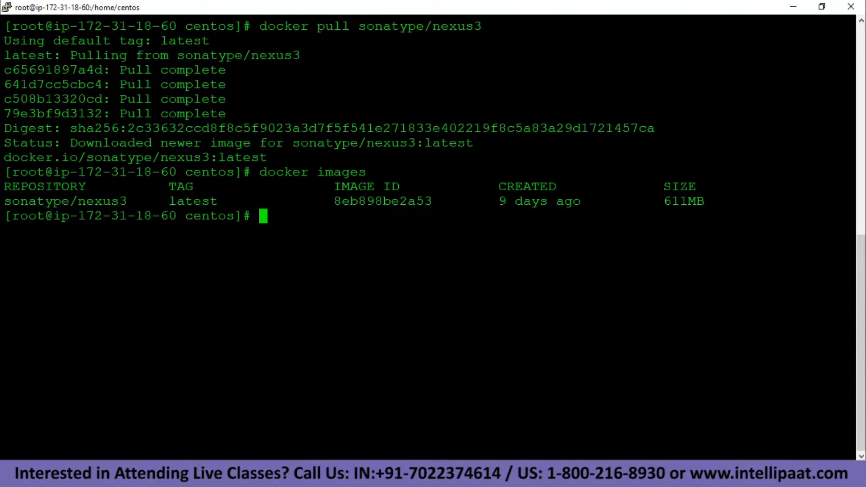
Run image 8eb898be2a53 detached as container 'nexus' on port 8081 and verify with docker ps.
text(docker run )
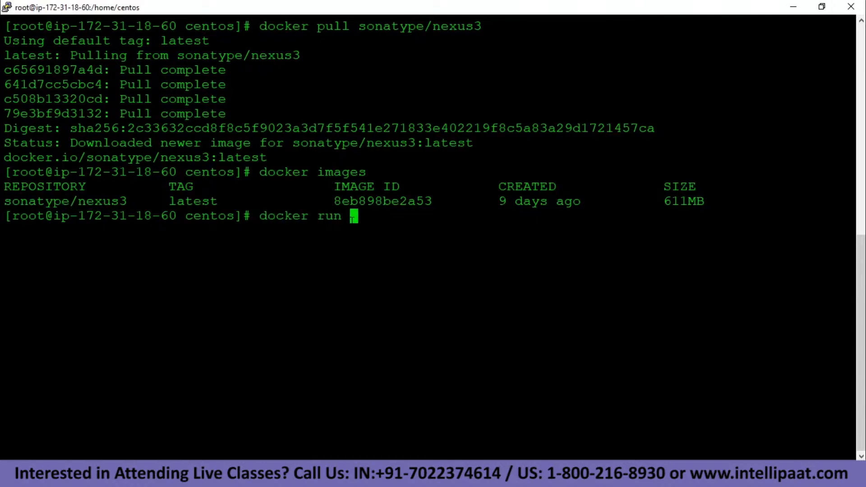
text(-d -p )
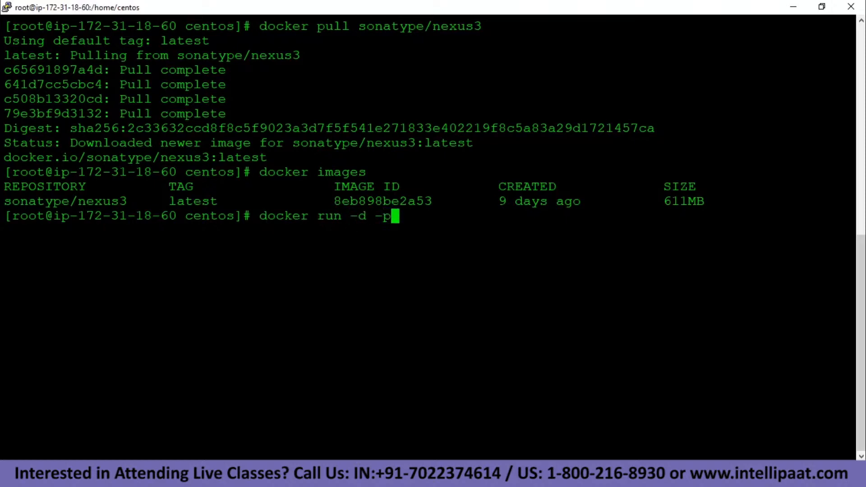
text(8081:808)
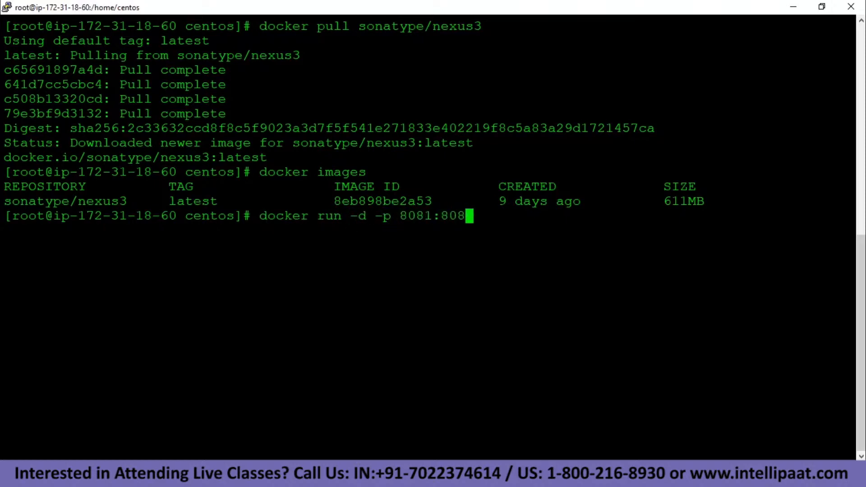
text(1 --name nexus)
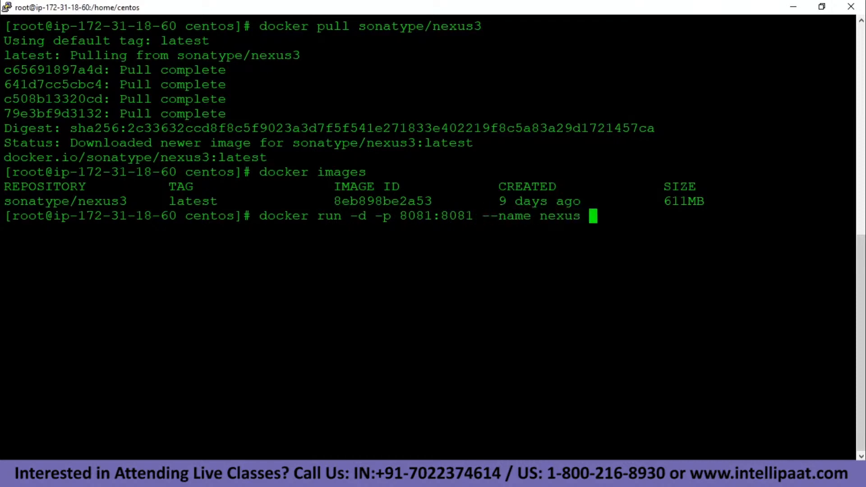
drag(327, 202, 431, 201)
right_click(431, 201)
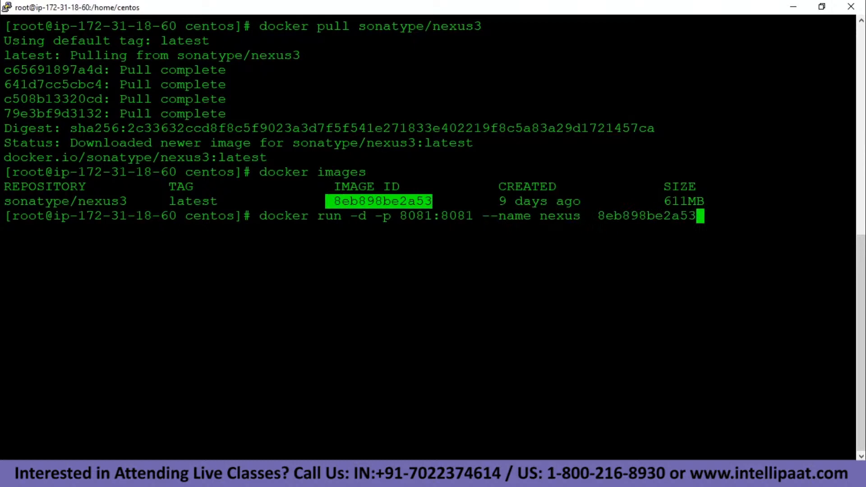
key(Return)
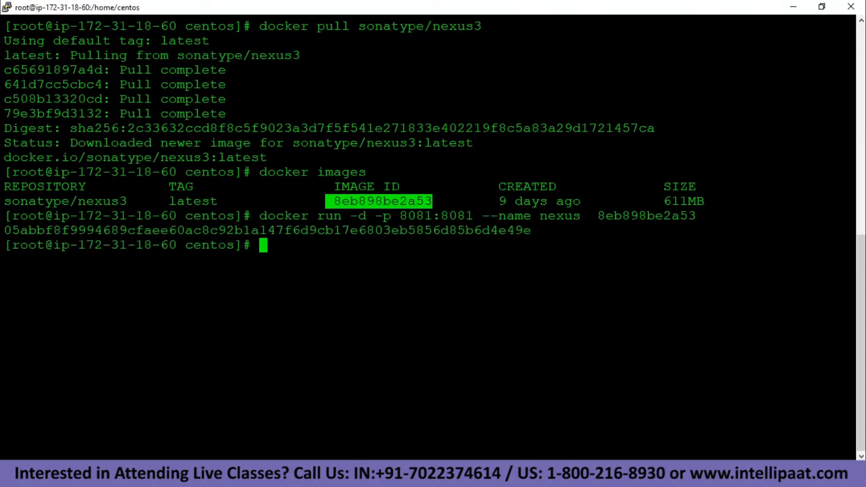
text(docker )
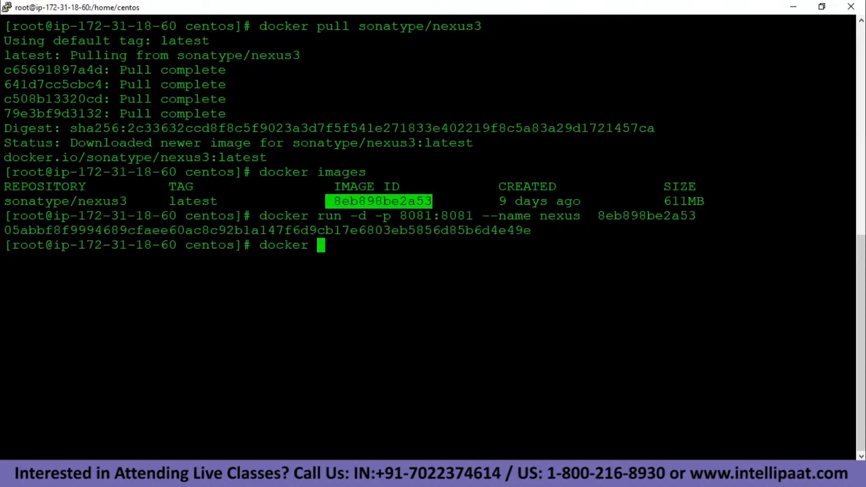
text(ps)
key(Return)
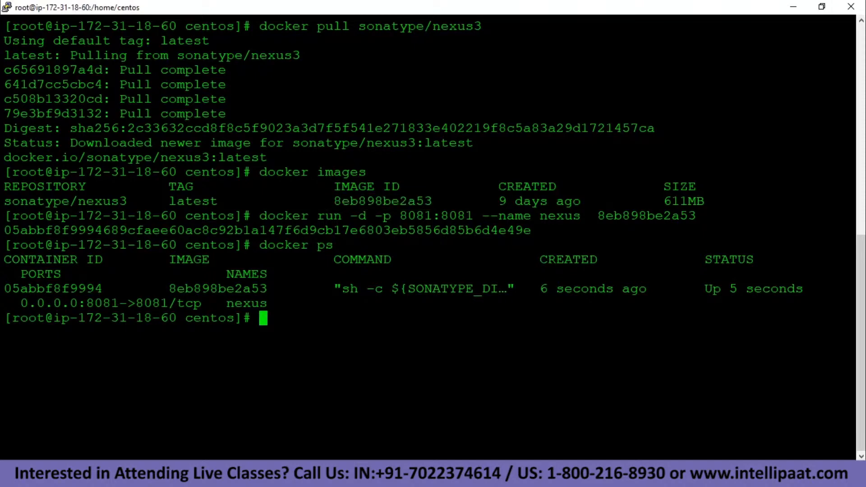
Copy the instance's public IP and browse to 13.232.234.158:8081 in a new tab.
key(alt+Tab)
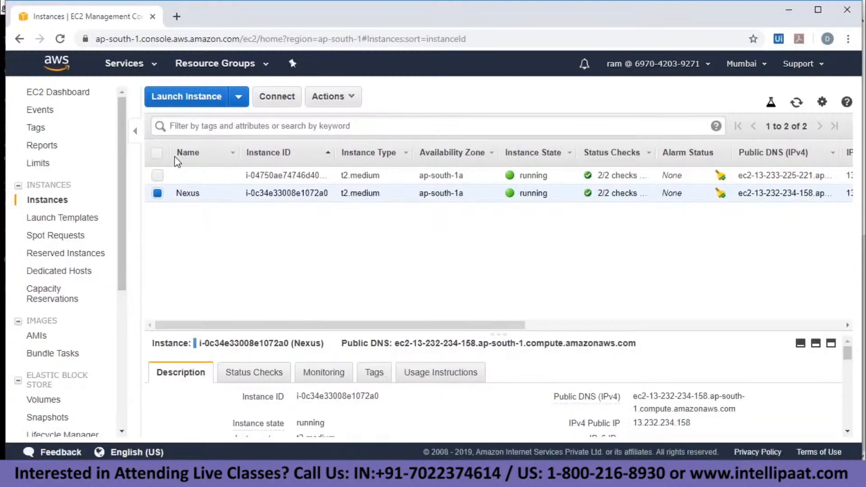
click(176, 16)
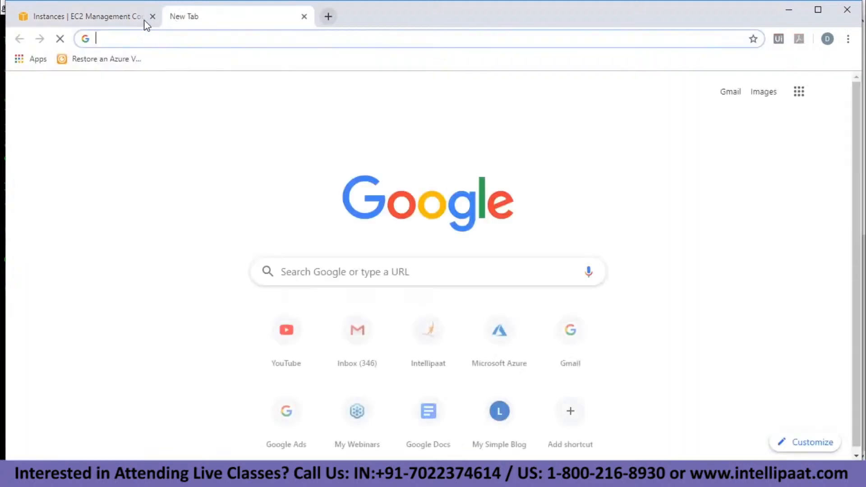
click(145, 20)
click(700, 423)
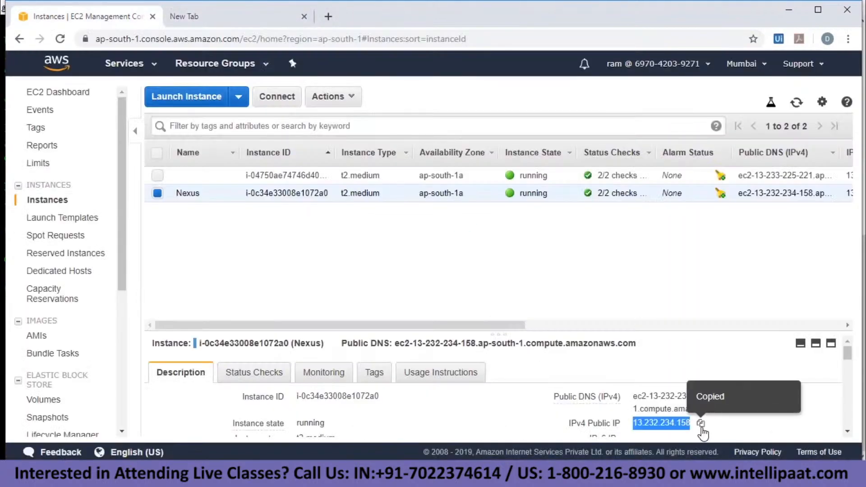
click(220, 17)
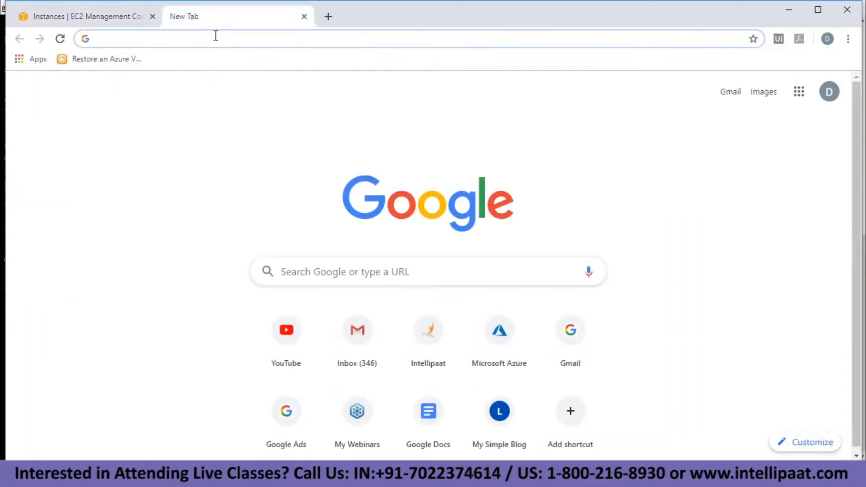
key(ctrl+v)
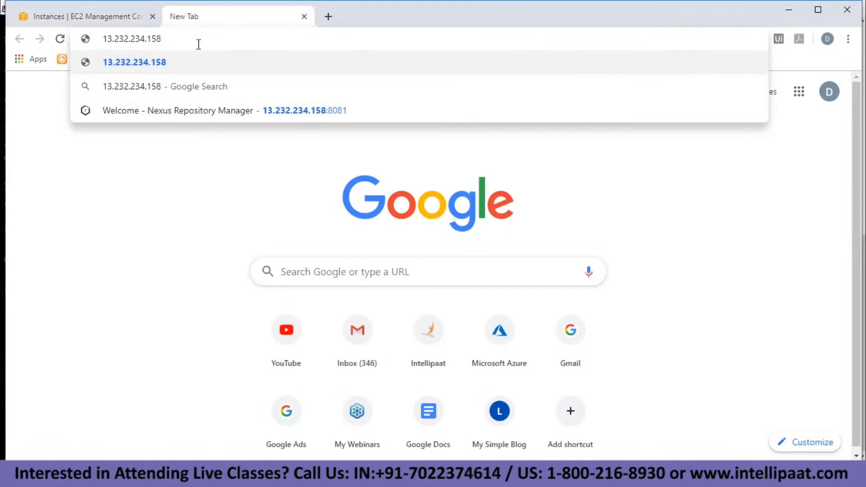
text(::8081)
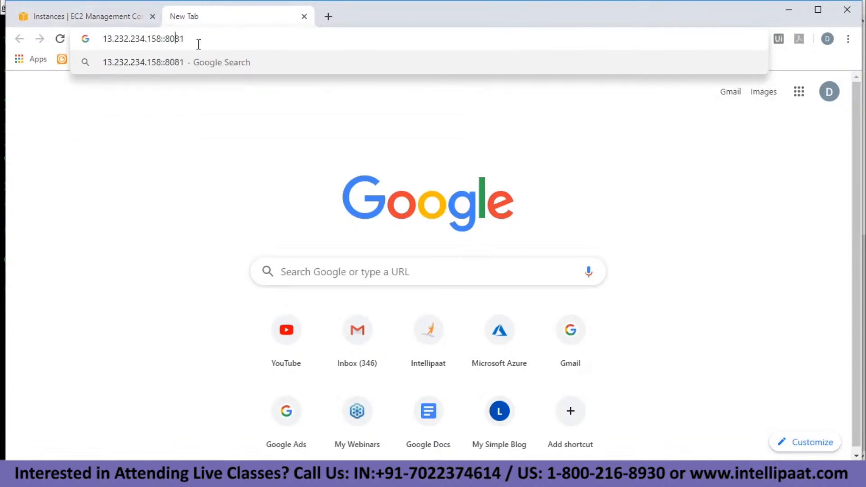
key(Left)
key(Left)
key(BackSpace)
key(Right)
key(Right)
key(Right)
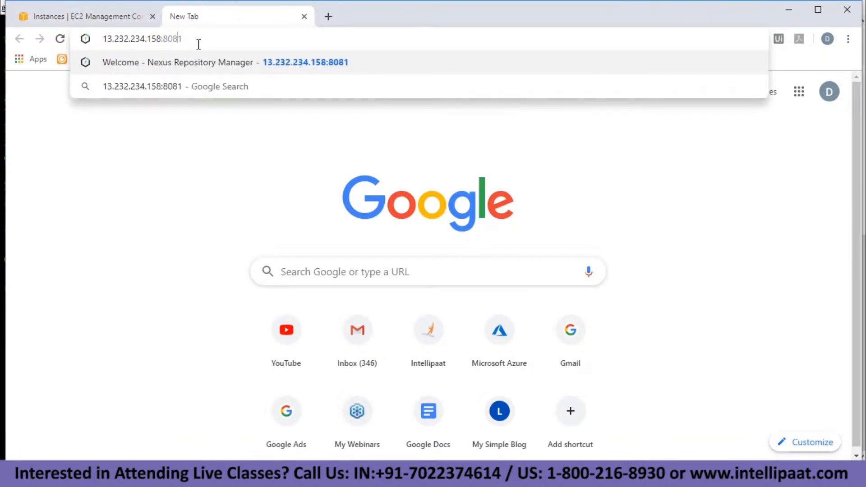
key(Return)
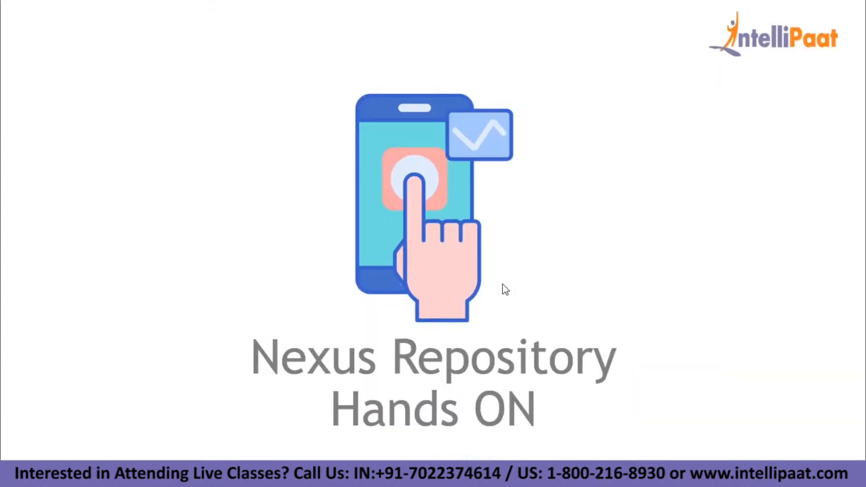
Advance to the five-step hands-on slide, then bring up the Nexus sign-in prompt.
click(502, 284)
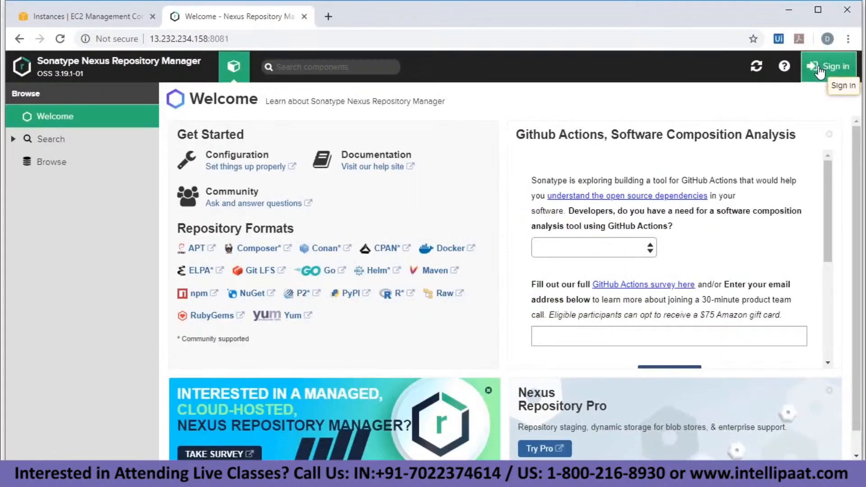
click(826, 66)
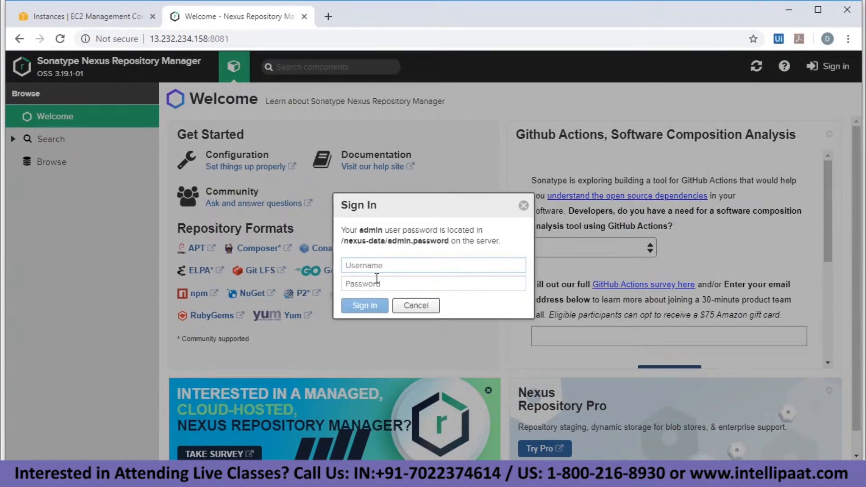
Enter admin as the username in the Nexus sign-in form.
text(admin)
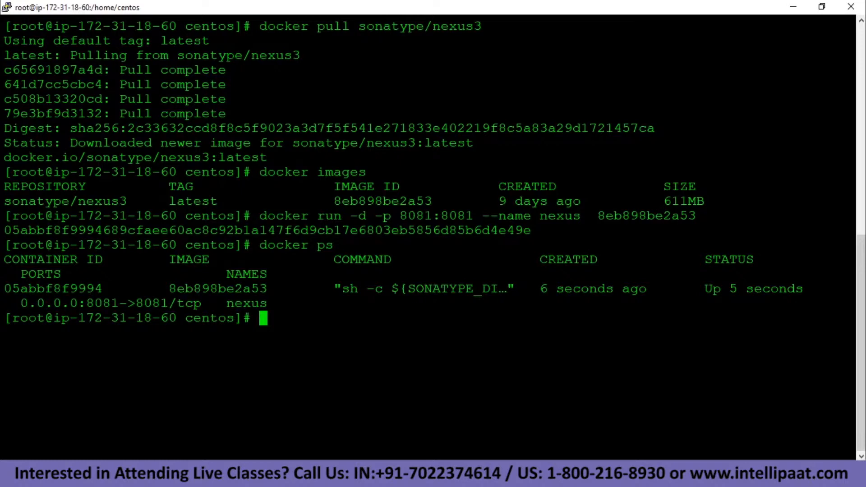
Open a bash shell inside the Nexus container 05abbf8f9994 with docker exec -it.
text(docker exe)
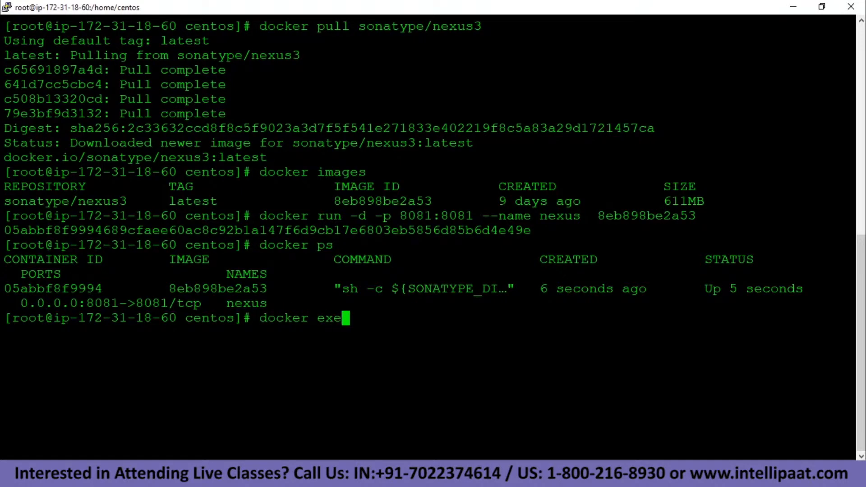
text(c -it)
drag(102, 289, 3, 289)
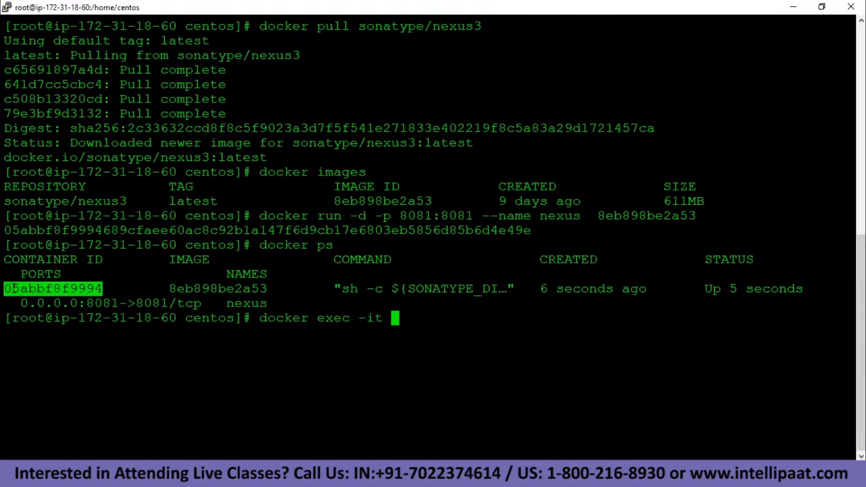
right_click(21, 288)
text(bash)
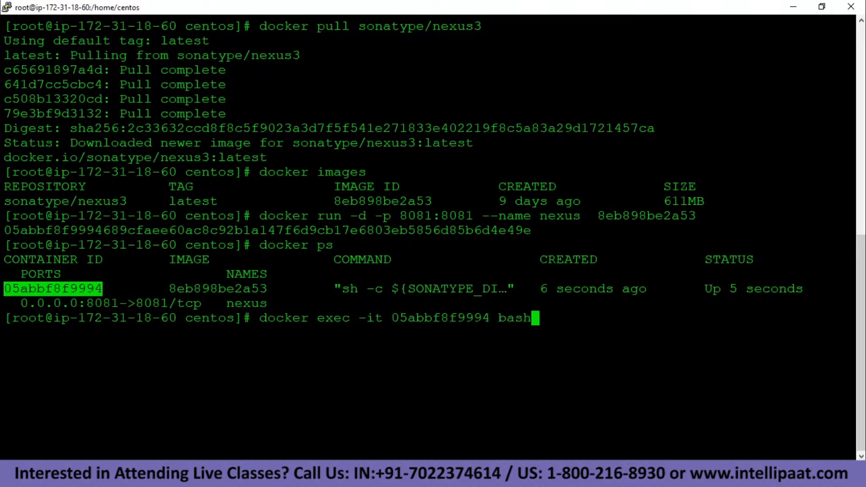
key(Return)
Find the container's nexus-data folder, move into it and list its contents.
text(ls)
key(Return)
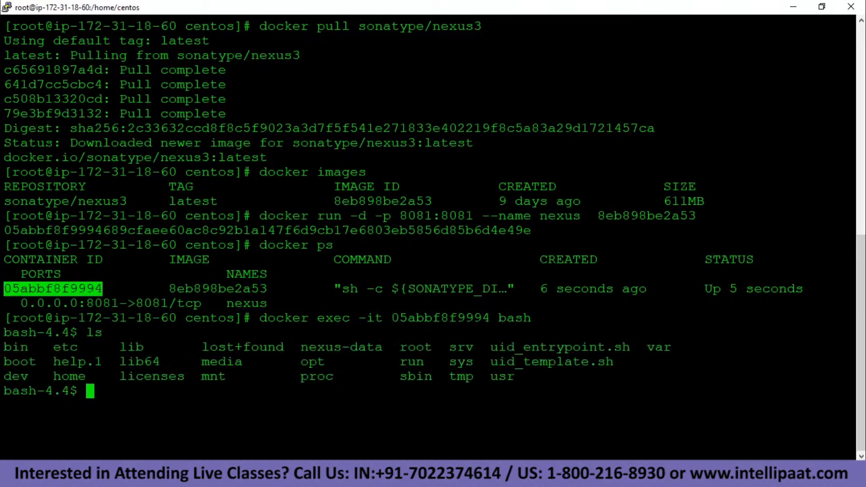
drag(293, 347, 383, 347)
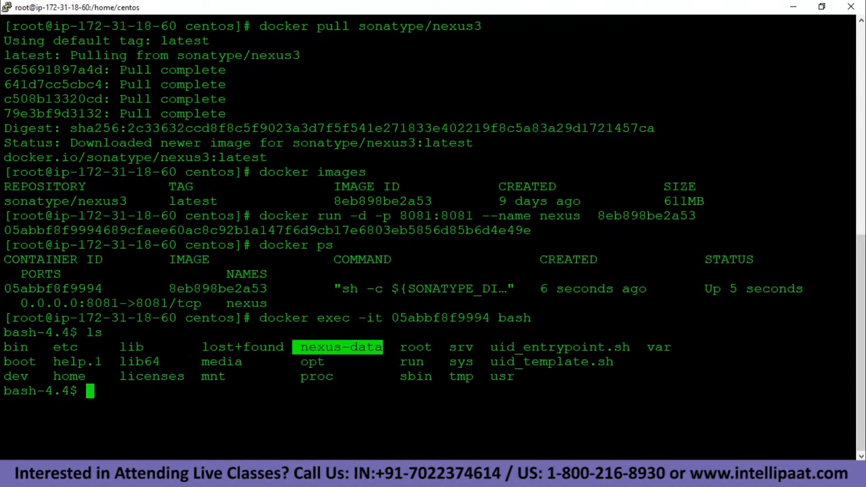
click(364, 374)
text(cd ne)
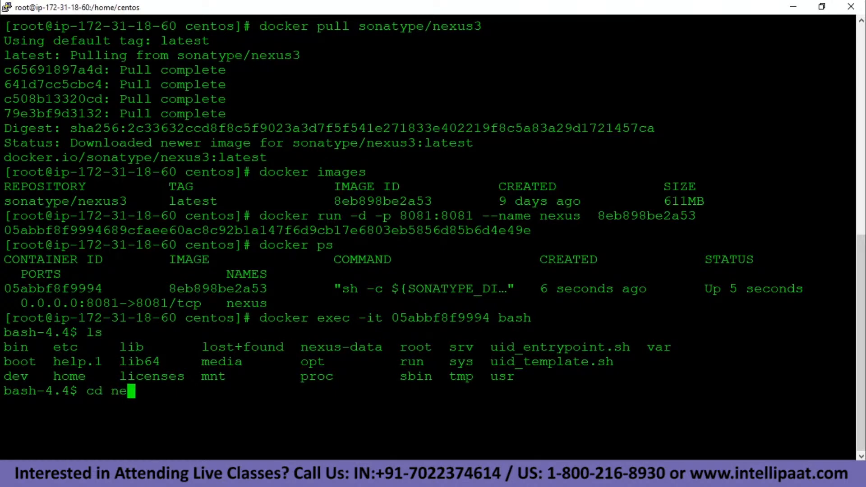
text(x)
key(Tab)
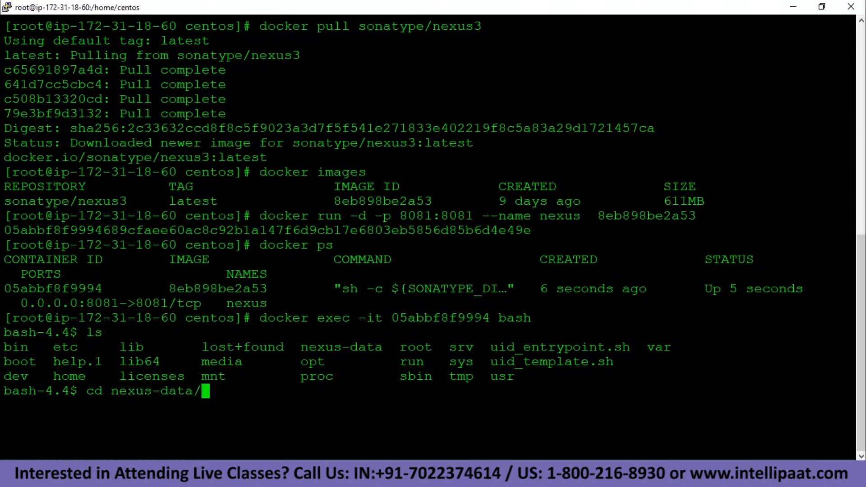
key(Return)
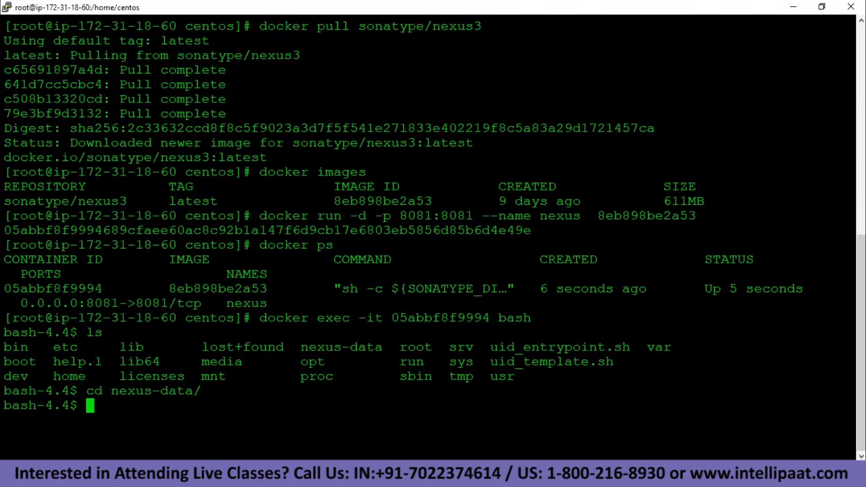
text(ls)
key(Return)
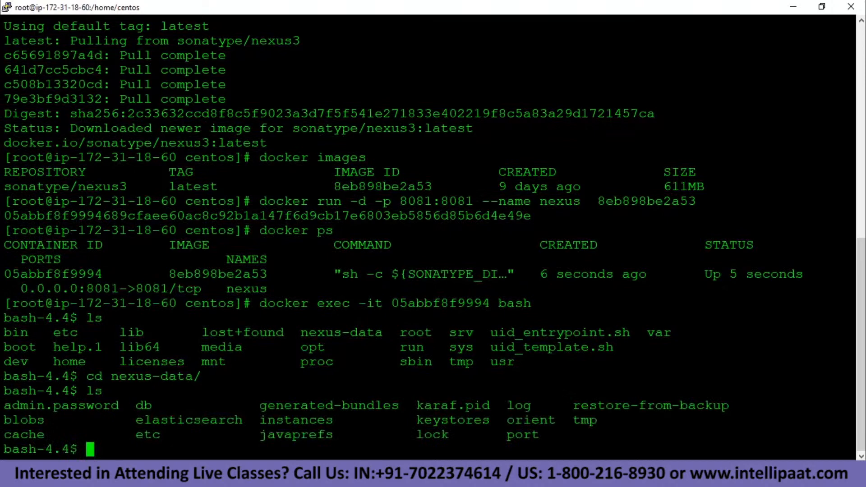
Print admin.password and select the generated initial password to copy it.
text(cat adm)
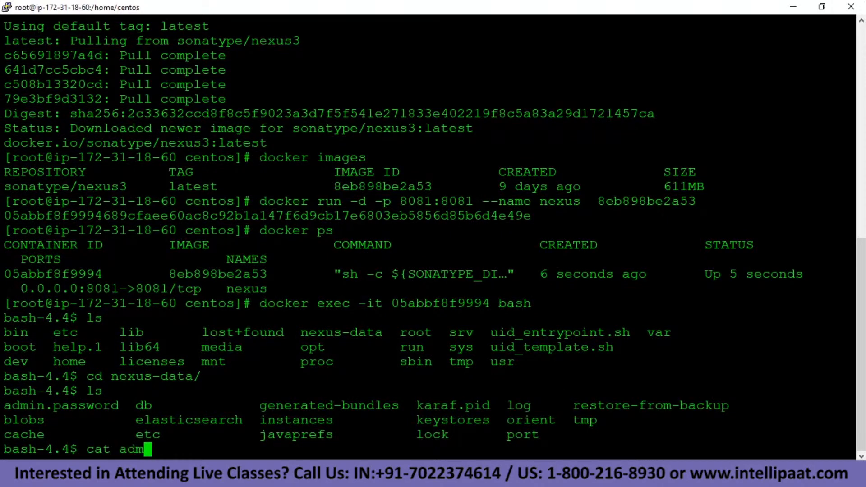
key(Tab)
key(Return)
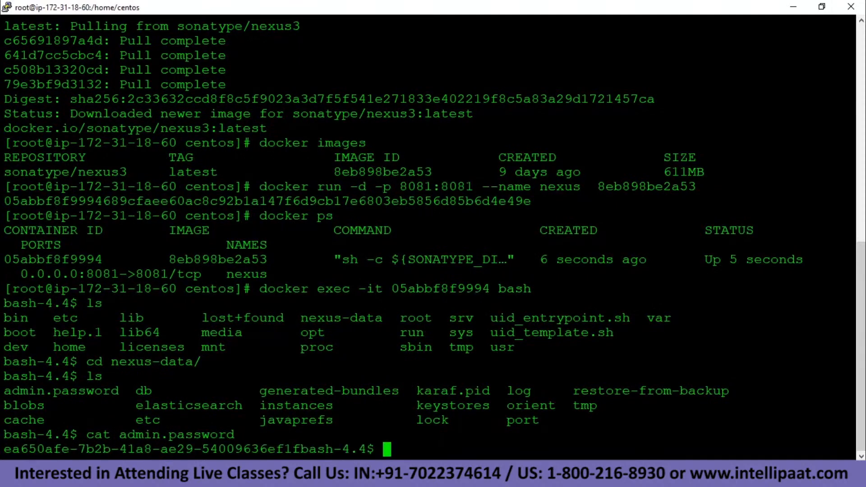
drag(5, 448, 297, 449)
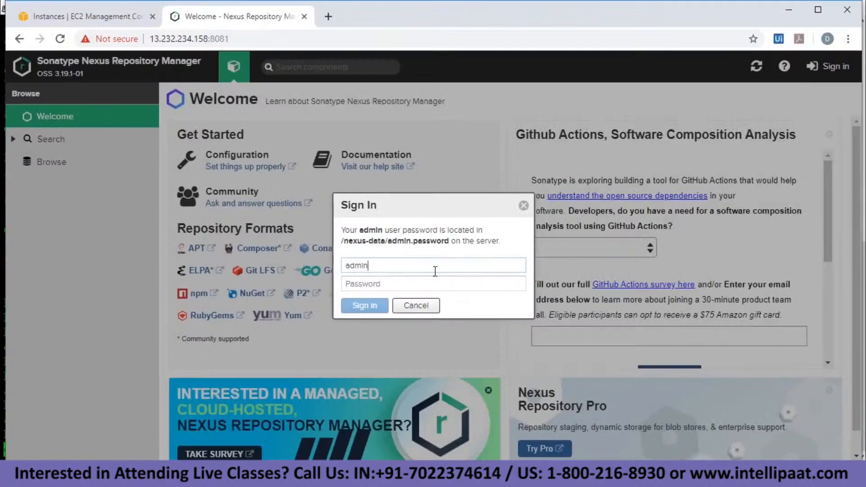
Sign in to Nexus as admin using the pasted initial password.
click(416, 283)
right_click(415, 283)
click(465, 179)
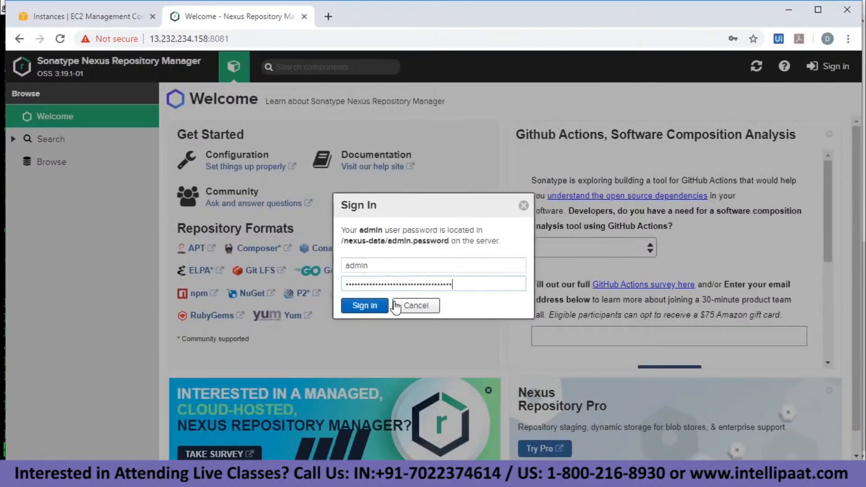
click(380, 306)
click(685, 146)
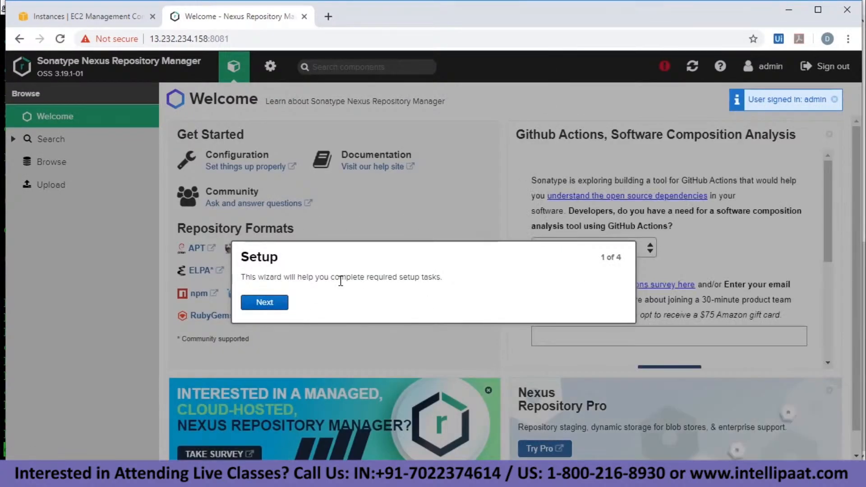
In the setup wizard, set and confirm a new admin password, leaving anonymous access disabled.
click(284, 304)
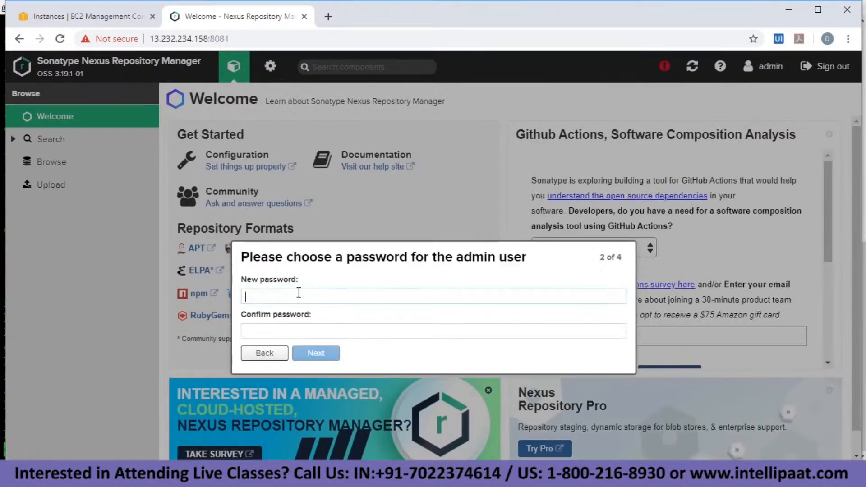
text(ad)
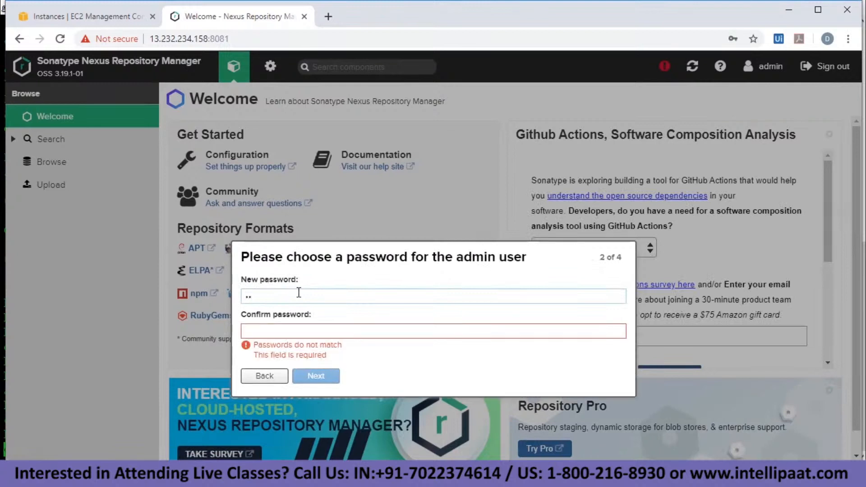
text(min)
key(BackSpace)
key(BackSpace)
key(BackSpace)
key(BackSpace)
key(BackSpace)
text(admin123)
key(Tab)
text(admin123)
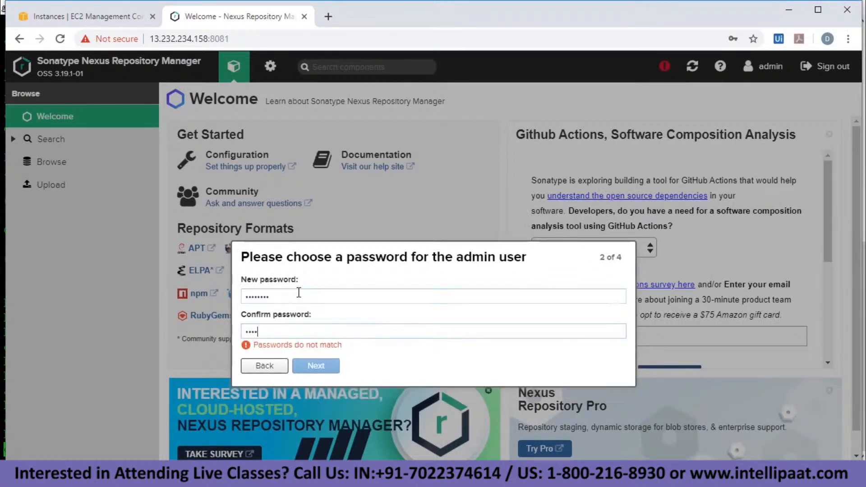
click(317, 353)
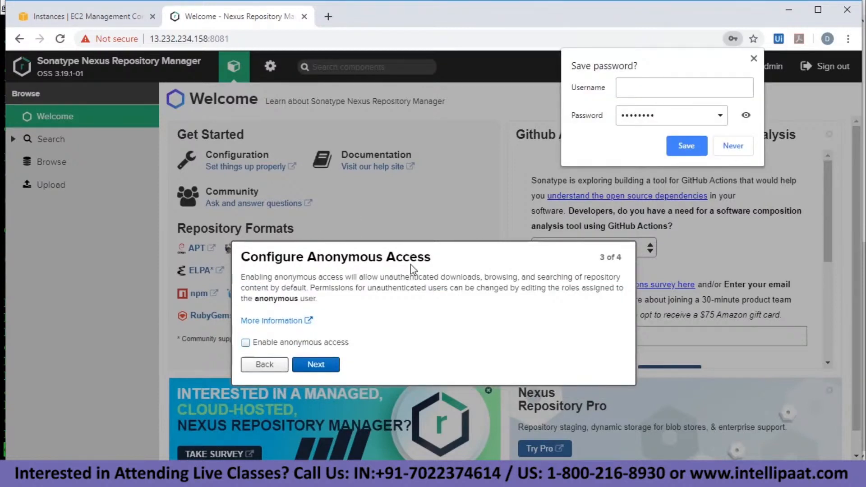
click(741, 148)
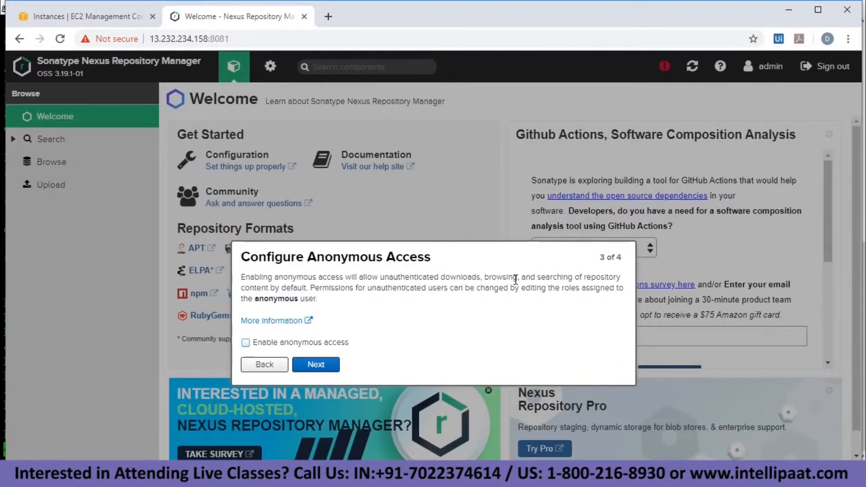
click(332, 368)
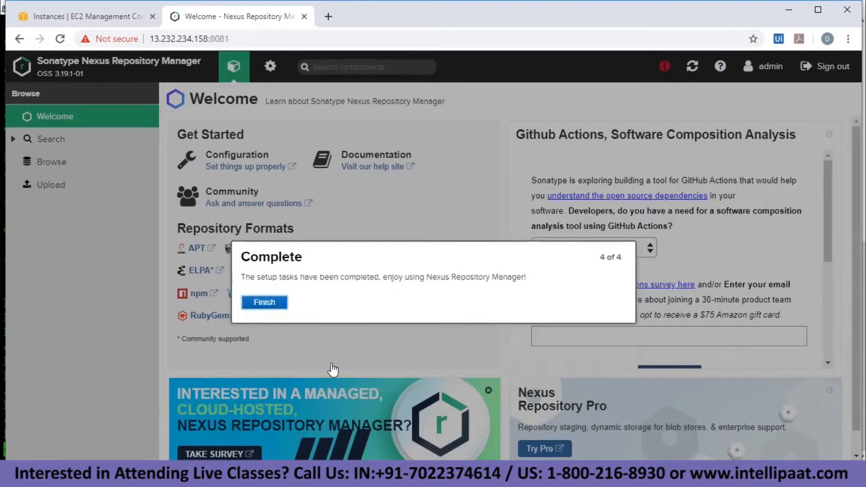
Finish the setup wizard and view the Repositories and Blob Stores administration pages.
click(264, 302)
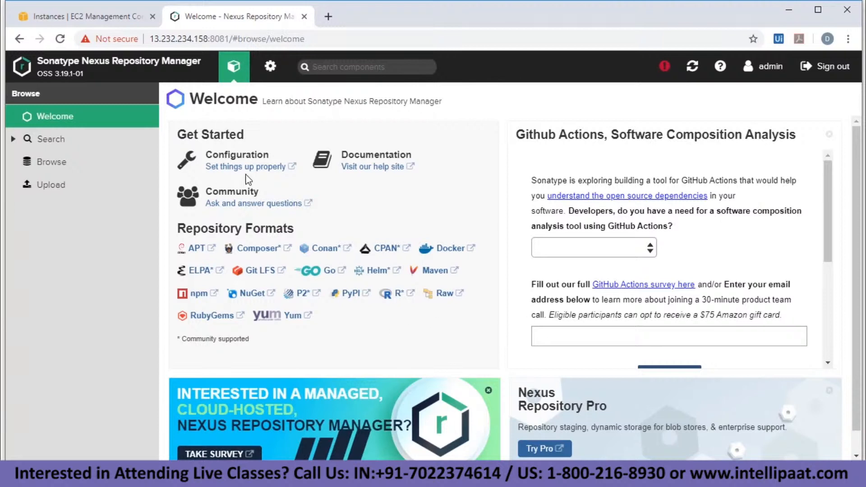
click(271, 67)
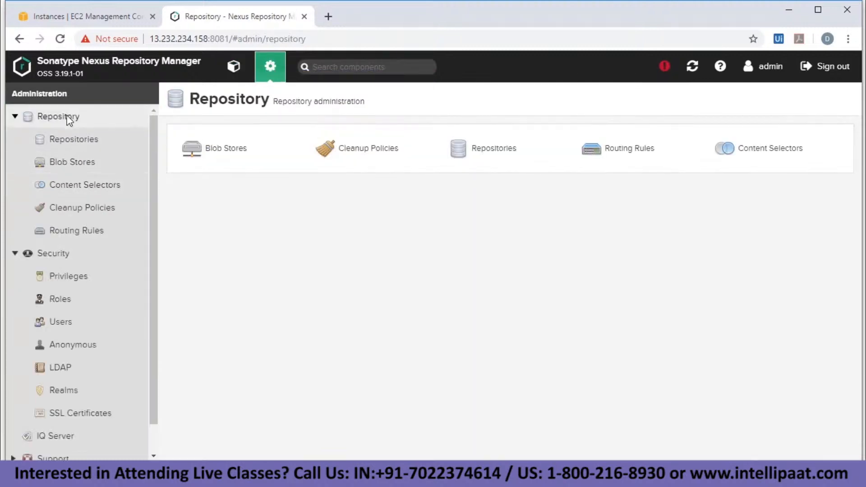
click(70, 140)
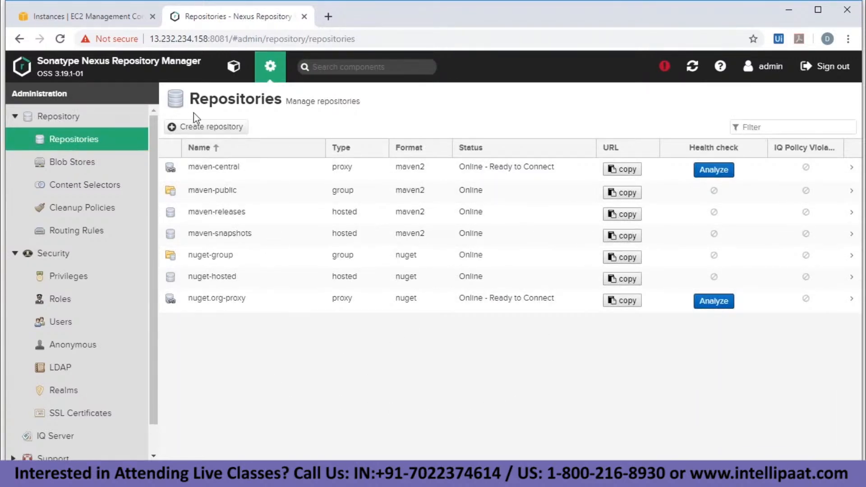
click(91, 160)
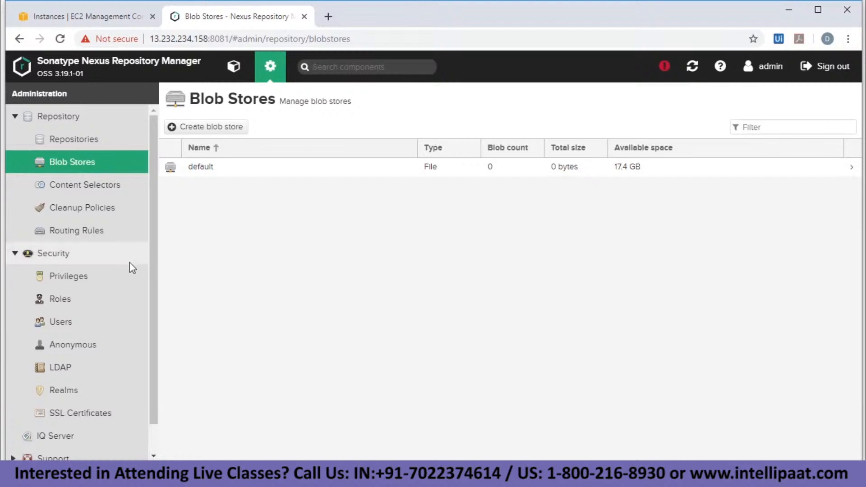
Look over the Security, Support, System and Repository pages, then return to the Welcome page.
click(73, 262)
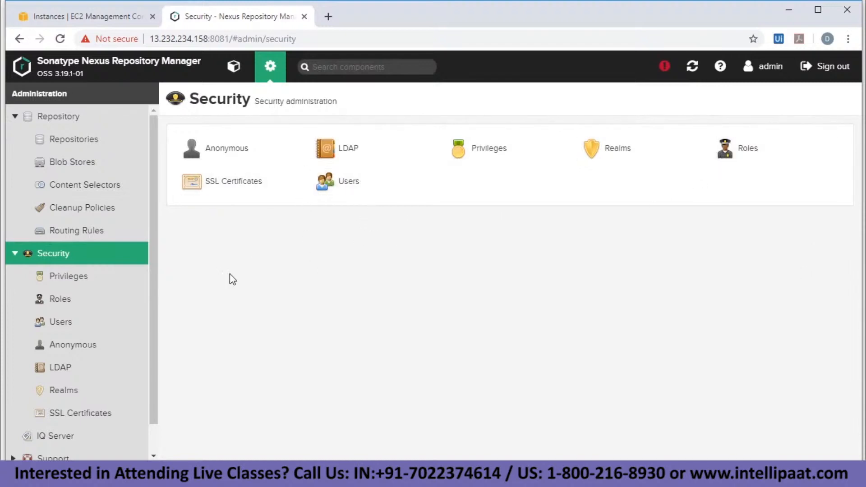
scroll(65, 308, down, 2)
click(63, 427)
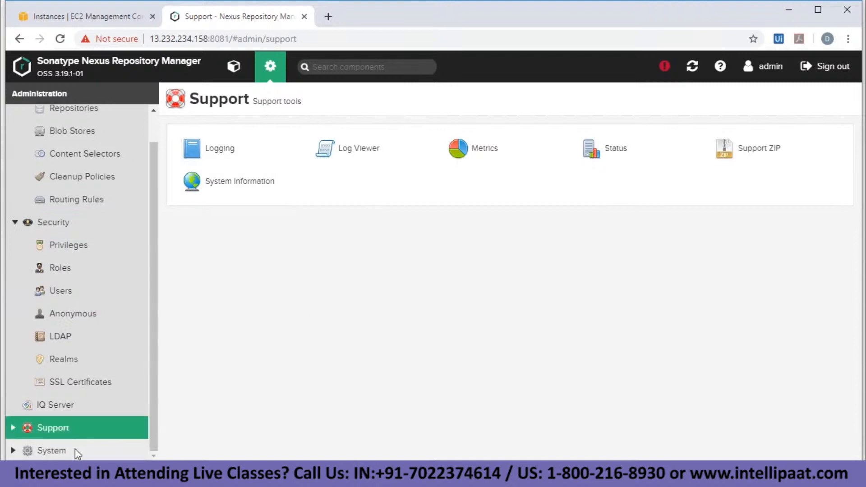
click(63, 450)
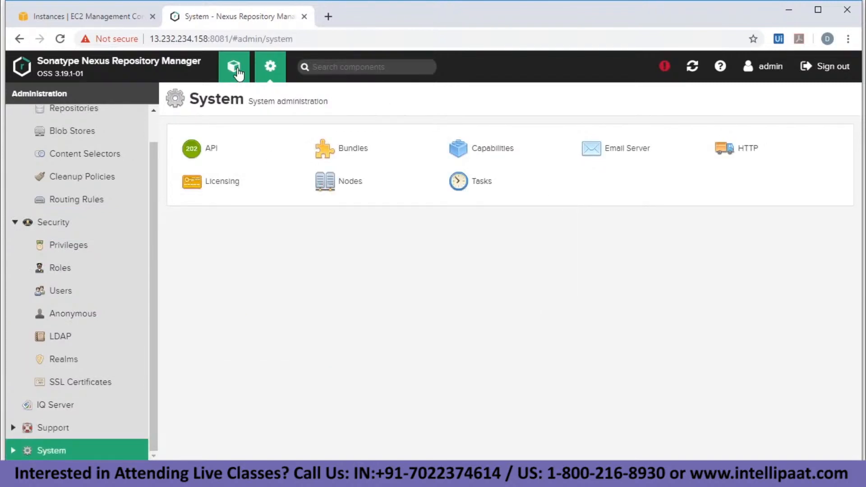
scroll(109, 136, up, 1)
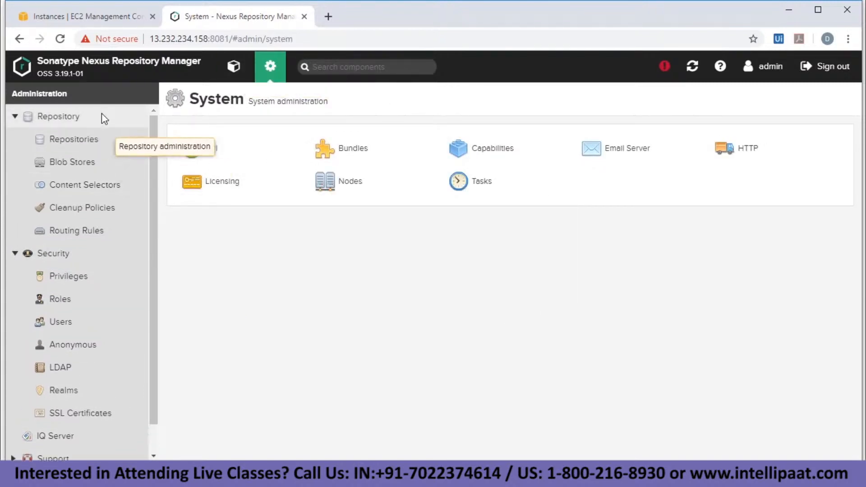
click(102, 114)
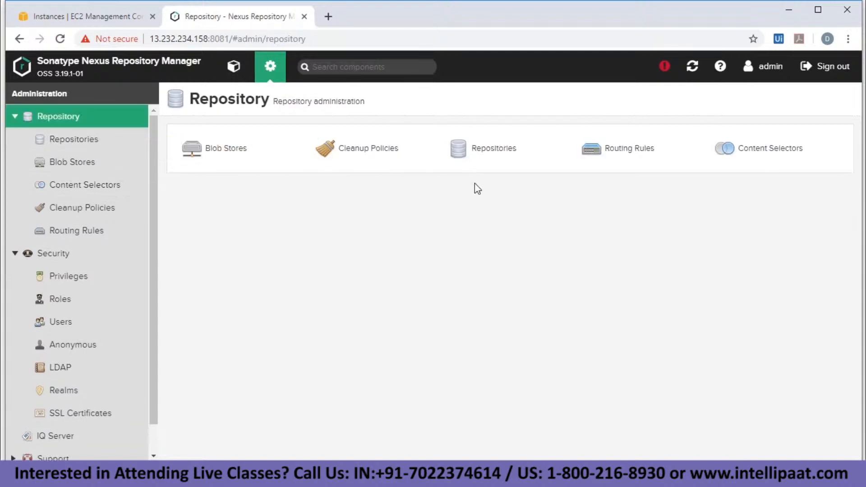
click(234, 67)
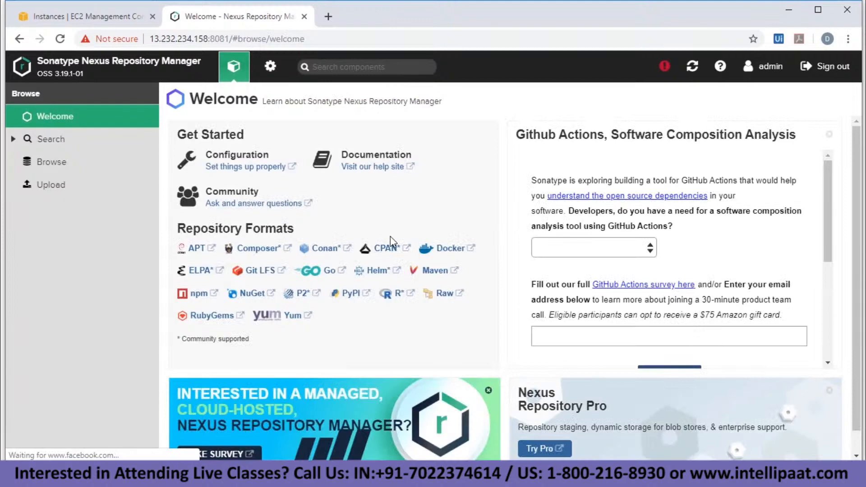
Exit the Nexus container shell and clear the server's root terminal.
key(alt+Tab)
text(exi)
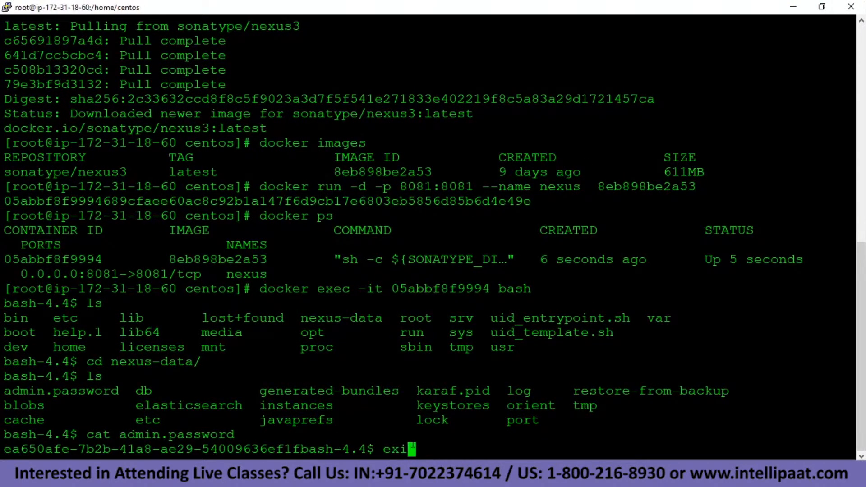
text(t)
key(Return)
text(clear)
key(Return)
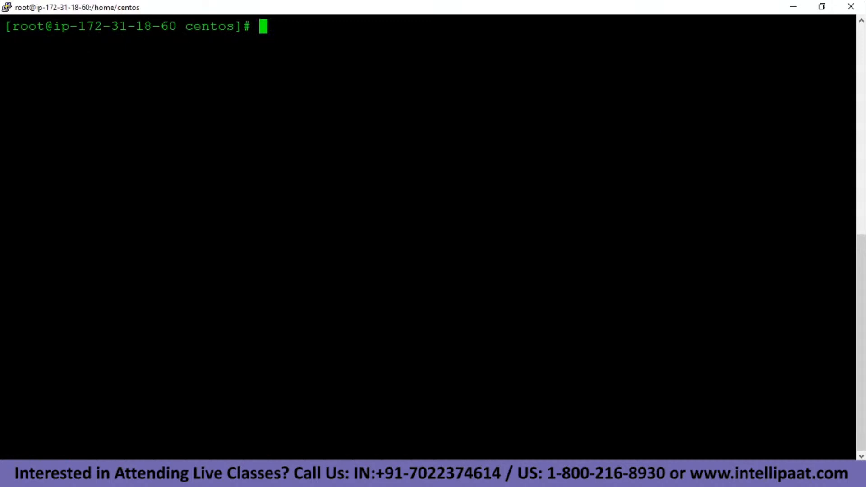
key(alt+Tab)
key(alt+Tab)
key(alt+Tab)
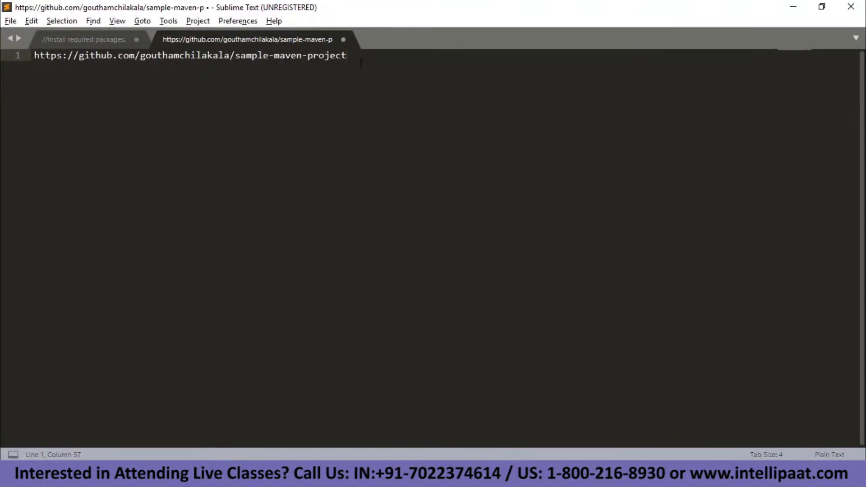
Load the sample-maven-project GitHub URL from the notes in a new Chrome tab.
drag(373, 62, 20, 55)
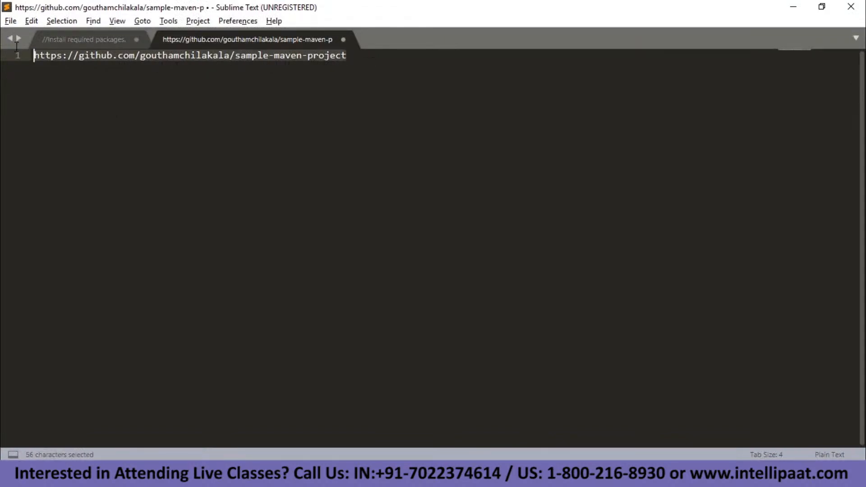
key(ctrl+c)
key(alt+Tab)
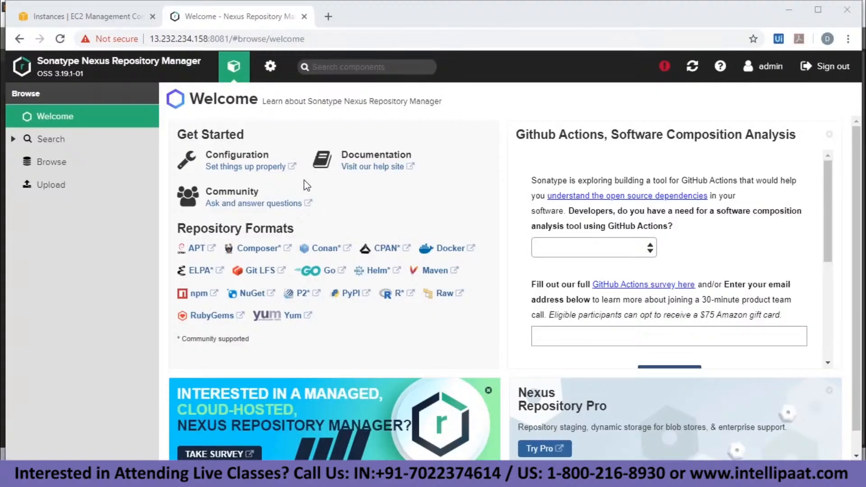
click(332, 18)
key(ctrl+v)
key(Return)
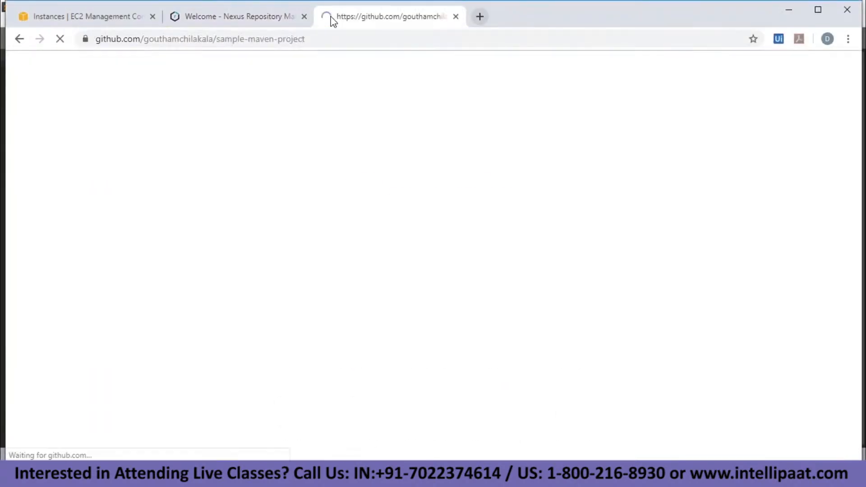
Copy the repository's HTTPS clone URL from the Clone or download options.
scroll(207, 287, down, 4)
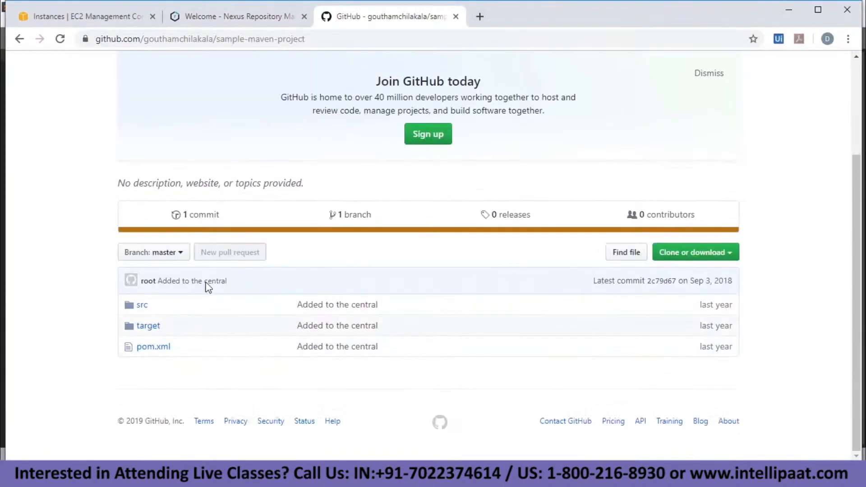
click(721, 253)
click(718, 320)
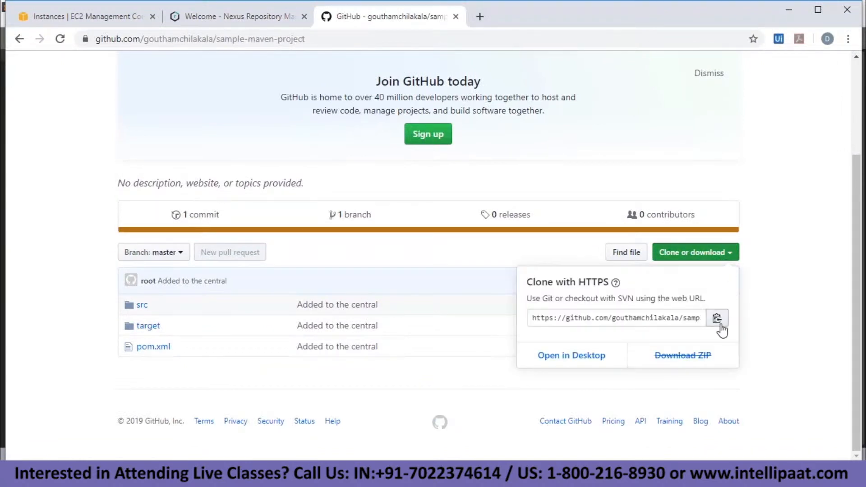
Clone sample-maven-project into /opt with git clone and confirm the folder with ls.
key(alt+Tab)
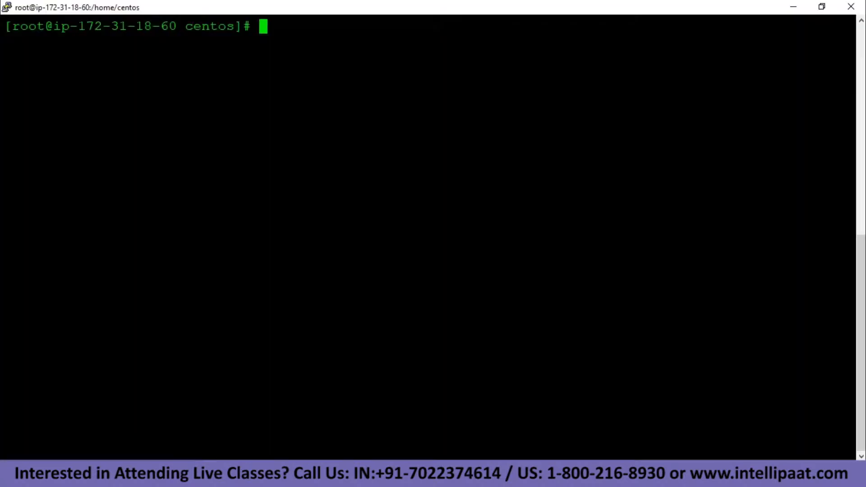
text(cd /opt)
key(Return)
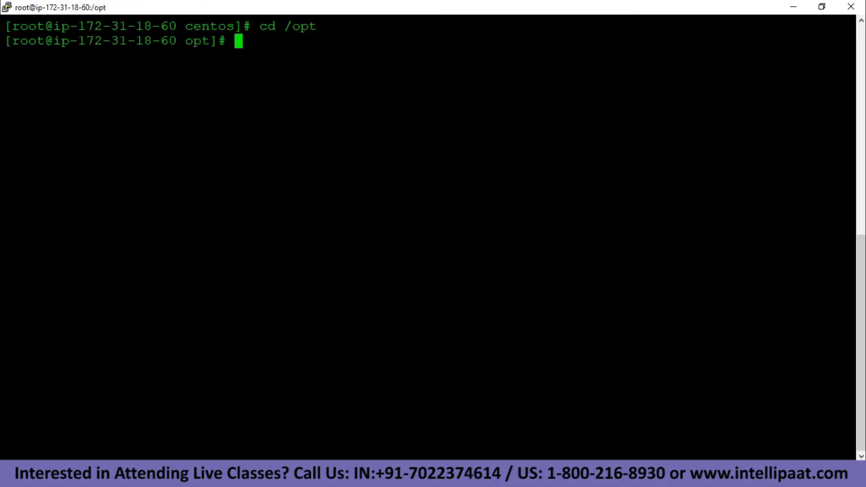
text(git clone)
key(shift+Insert)
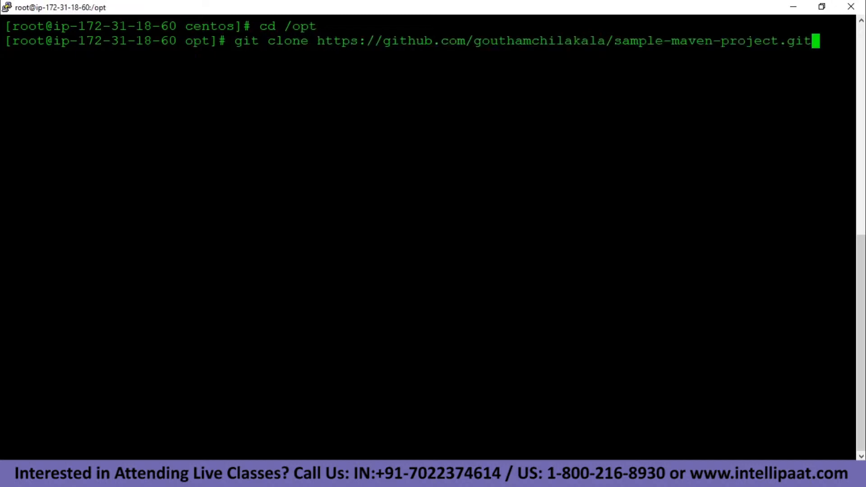
key(Return)
text(ls)
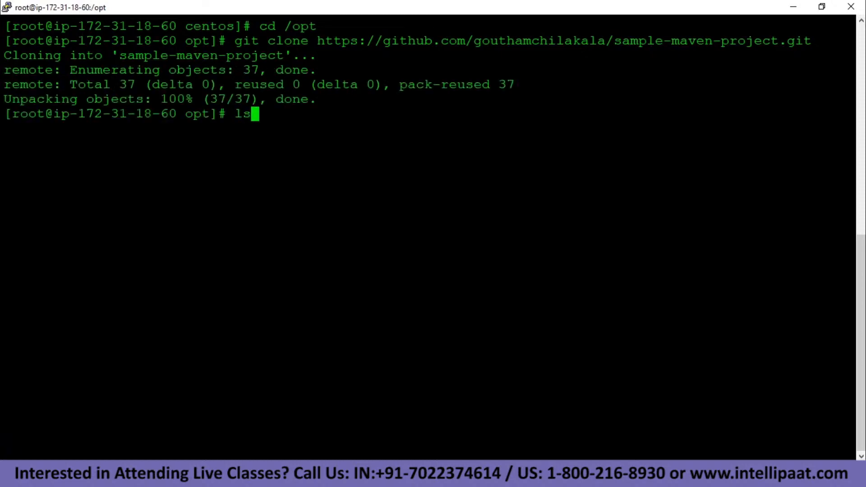
key(Return)
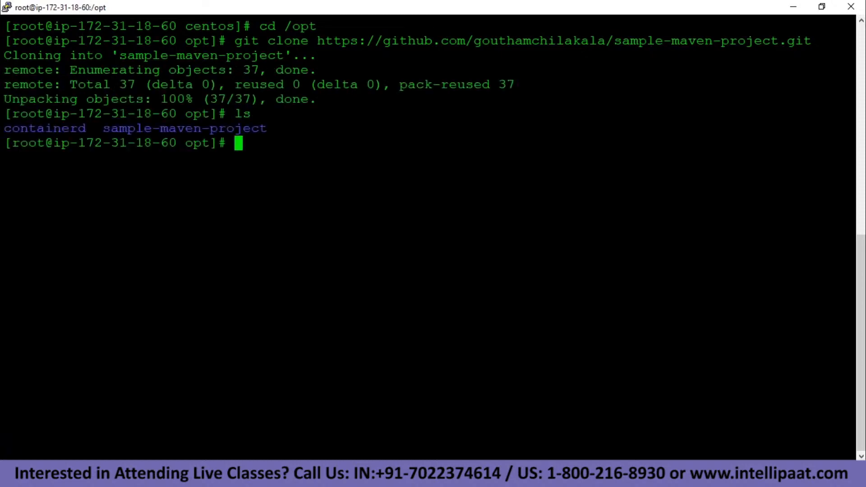
drag(103, 129, 273, 126)
click(273, 128)
key(alt+Tab)
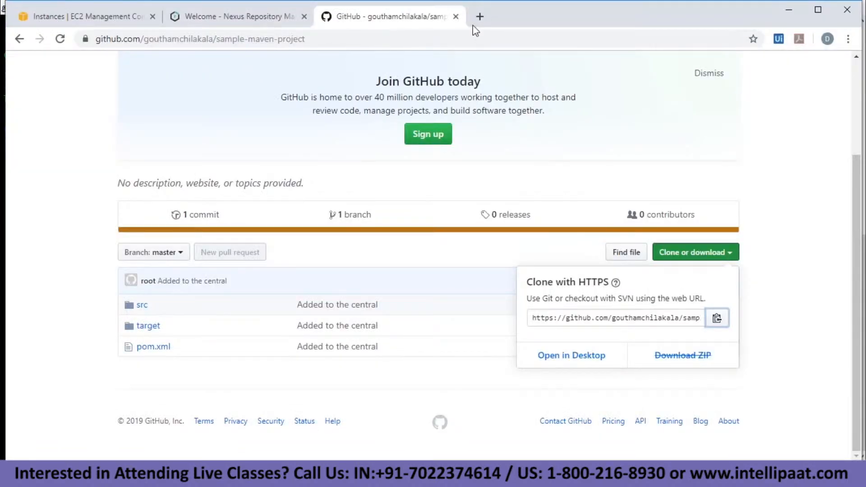
Replace the GitHub tab with a search for Apache Maven and reach maven.apache.org's Download page.
click(455, 17)
click(329, 17)
text(ap)
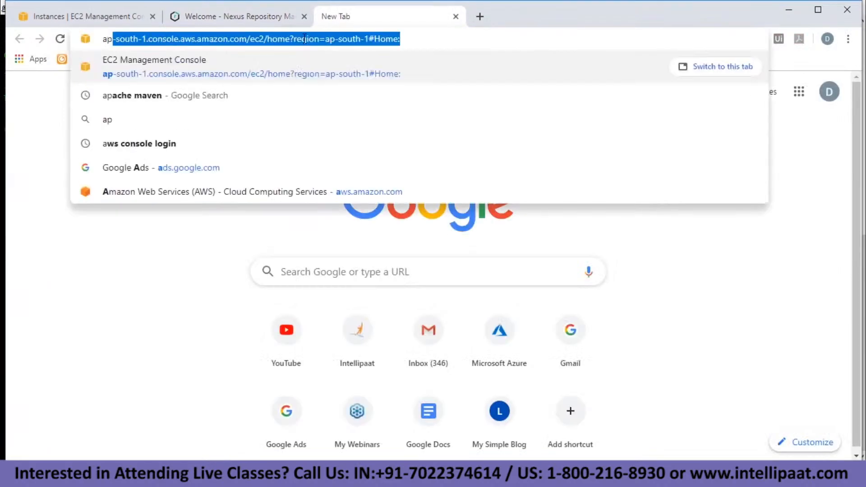
text(ac)
key(Return)
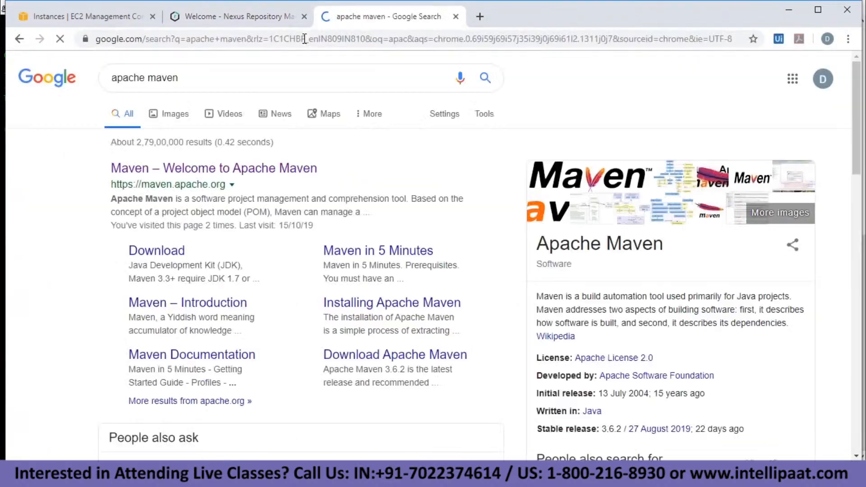
click(267, 169)
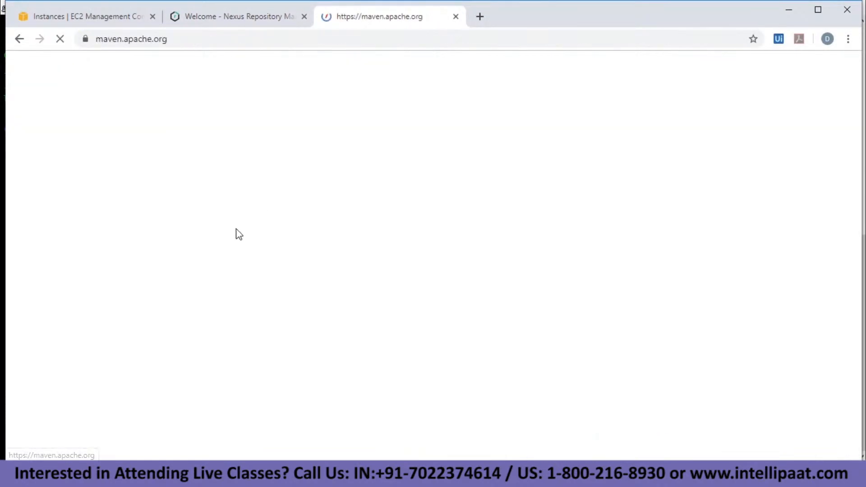
click(291, 288)
Copy the link address of apache-maven-3.6.2-bin.tar.gz.
scroll(287, 290, down, 5)
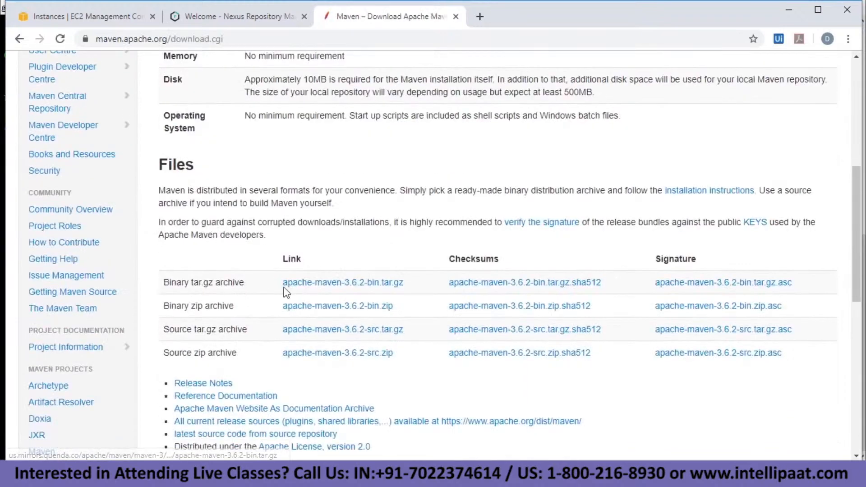
right_click(346, 283)
click(404, 362)
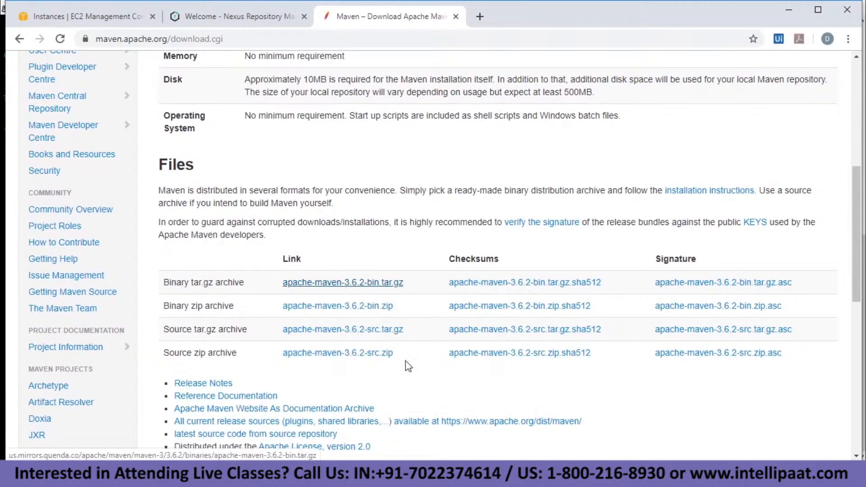
key(alt+Tab)
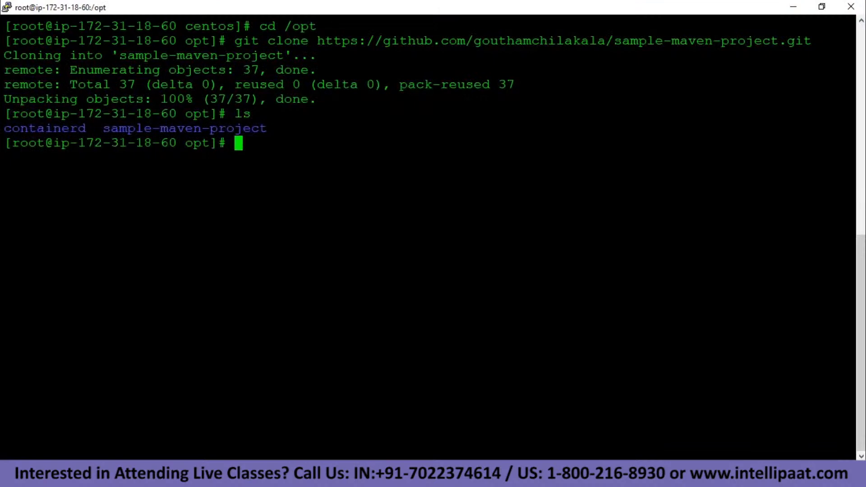
Install wget with yum install -y wget and clear the terminal.
text(yum insa)
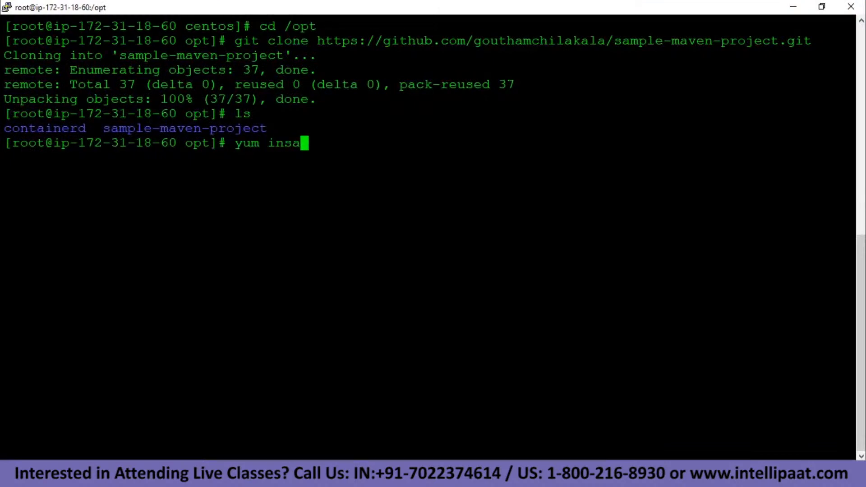
key(BackSpace)
text(tall -y )
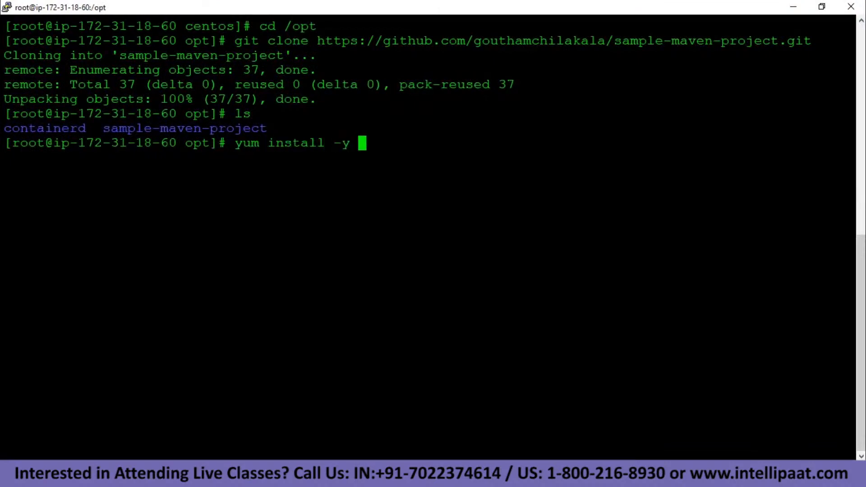
text(wget)
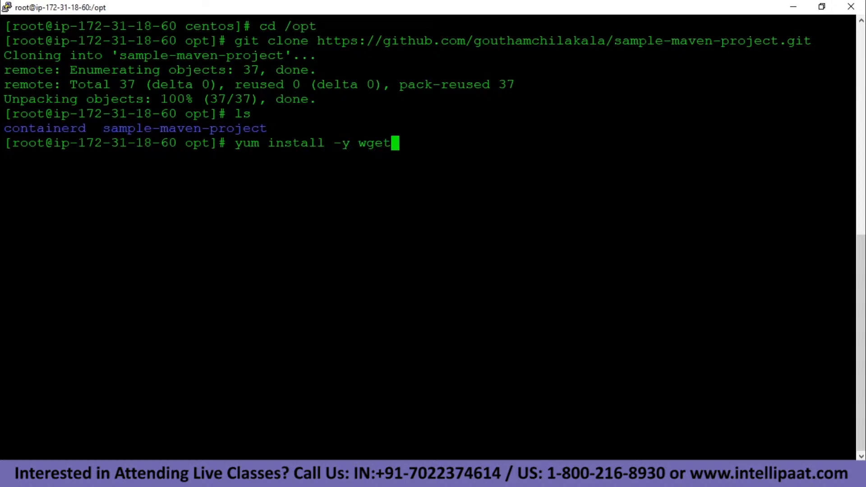
key(Return)
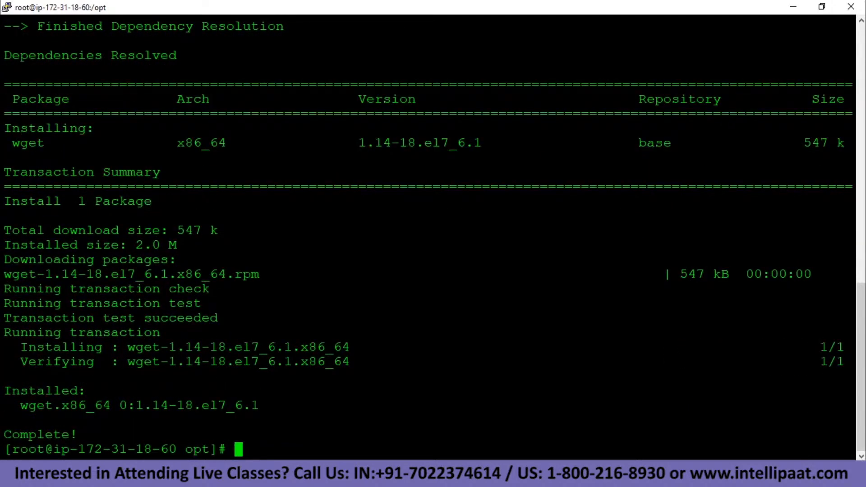
text(clear)
key(Return)
Download apache-maven-3.6.2-bin.tar.gz into /opt with wget and the pasted URL.
text(w)
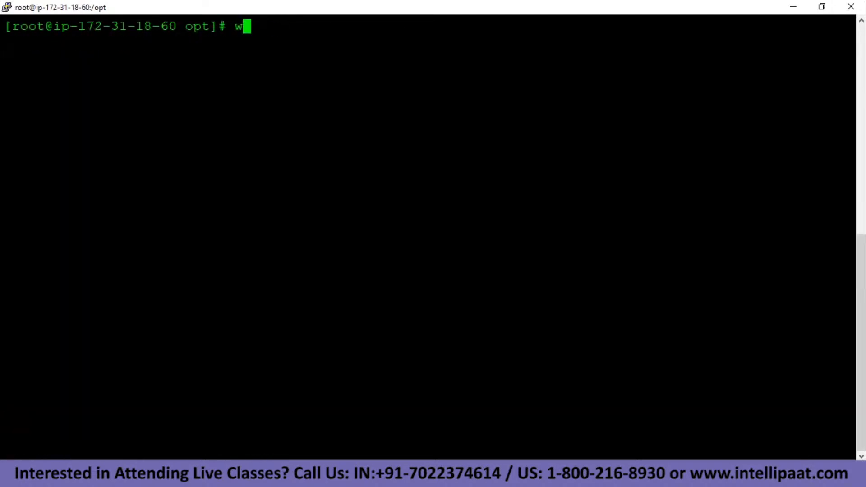
text(get)
key(shift+Insert)
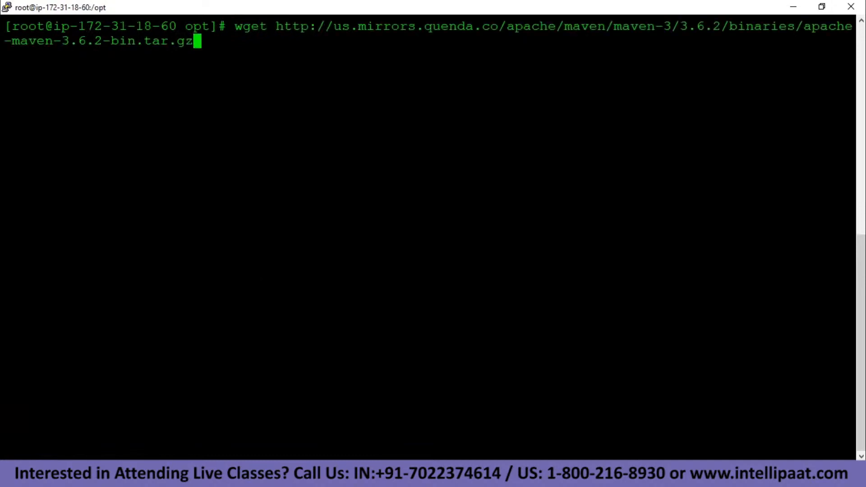
key(Return)
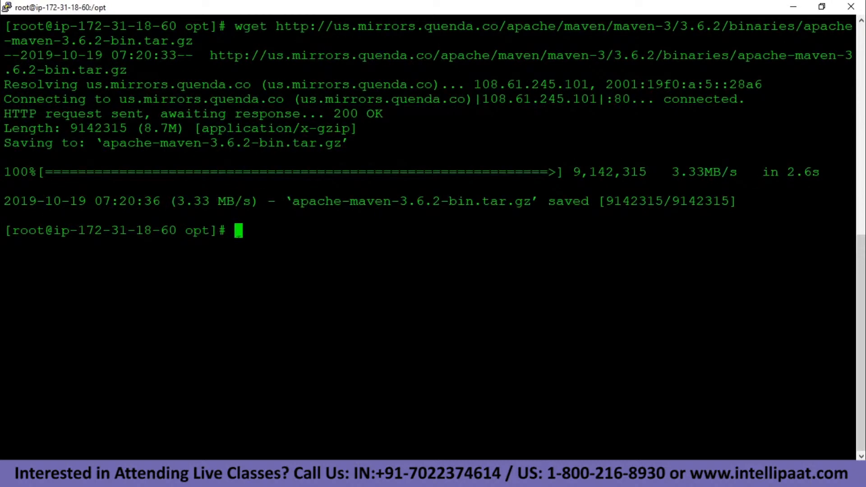
text(tar zxf ap)
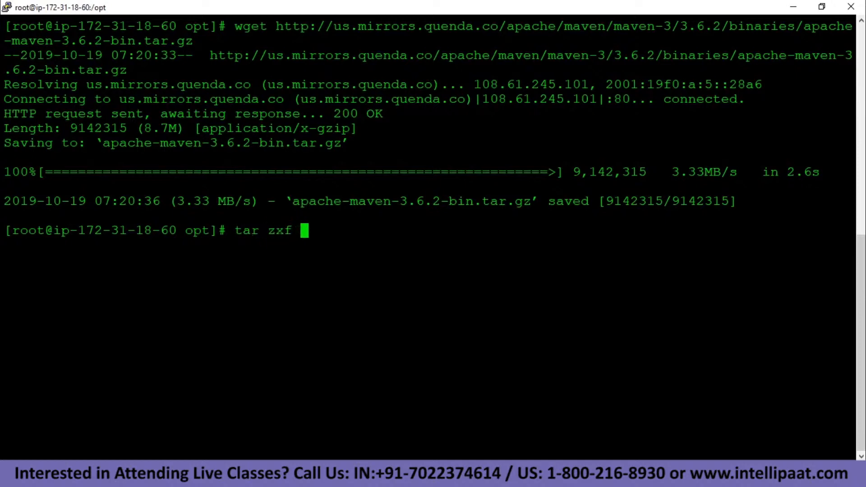
Extract apache-maven-3.6.2-bin.tar.gz with tar zxf and confirm the apache-maven-3.6.2 folder.
key(Tab)
key(Return)
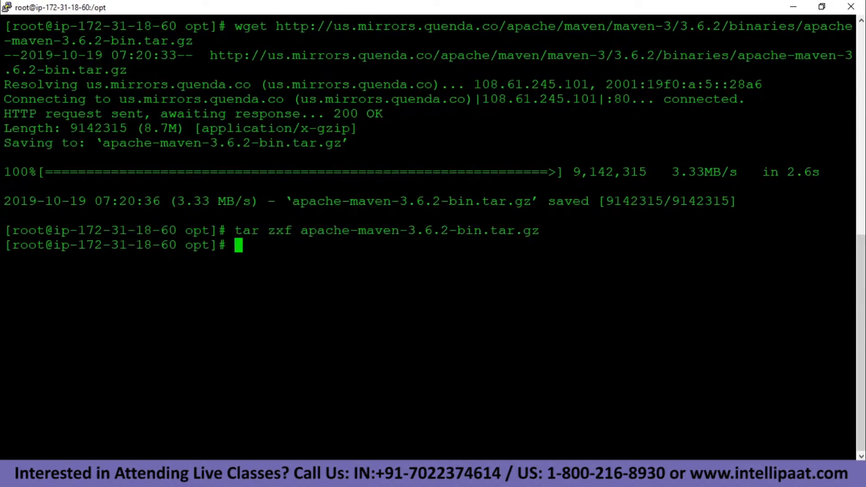
text(ls)
key(Return)
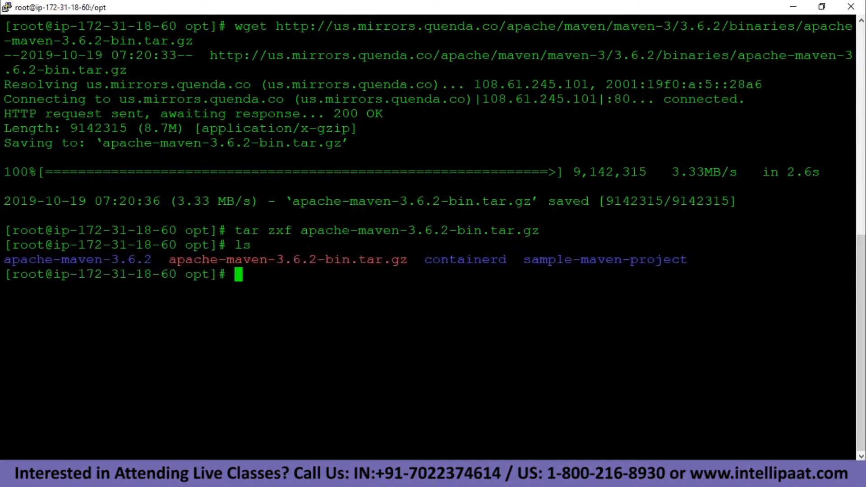
drag(152, 260, 4, 259)
click(239, 278)
Move into apache-maven-3.6.2/bin and run ./mvn -version to confirm Maven 3.6.2.
text(cd ap)
key(Tab)
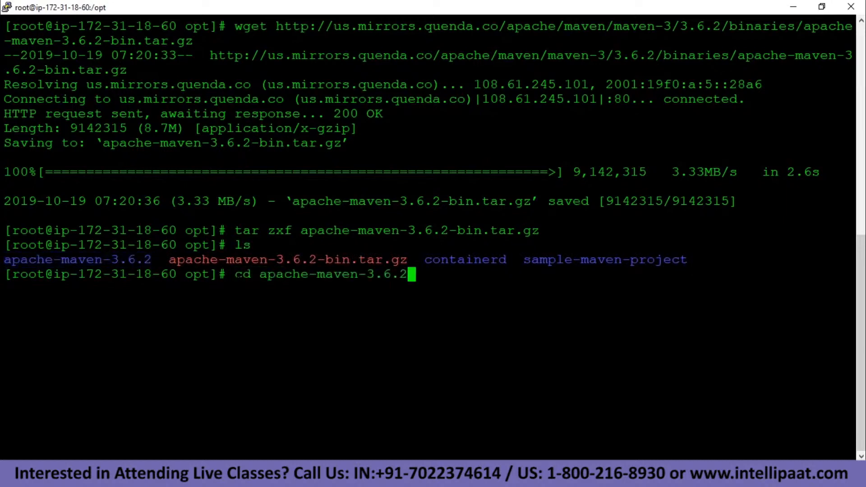
key(Return)
text(cd bin)
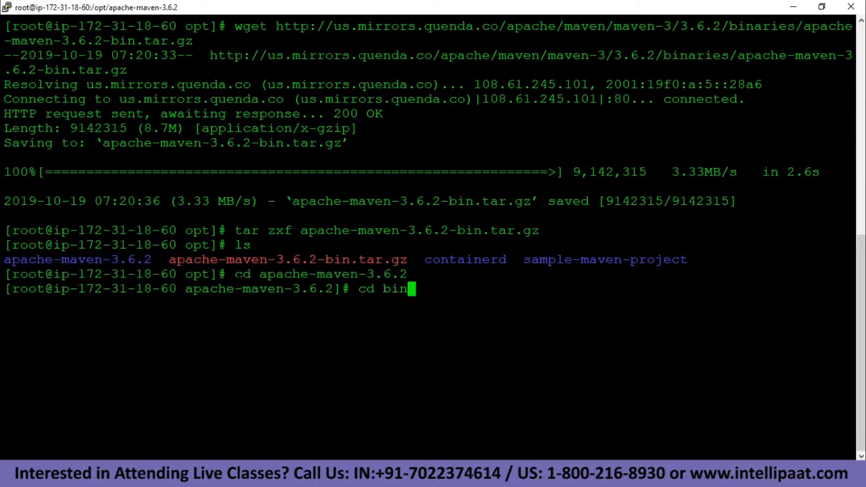
key(Return)
text(clear)
key(Return)
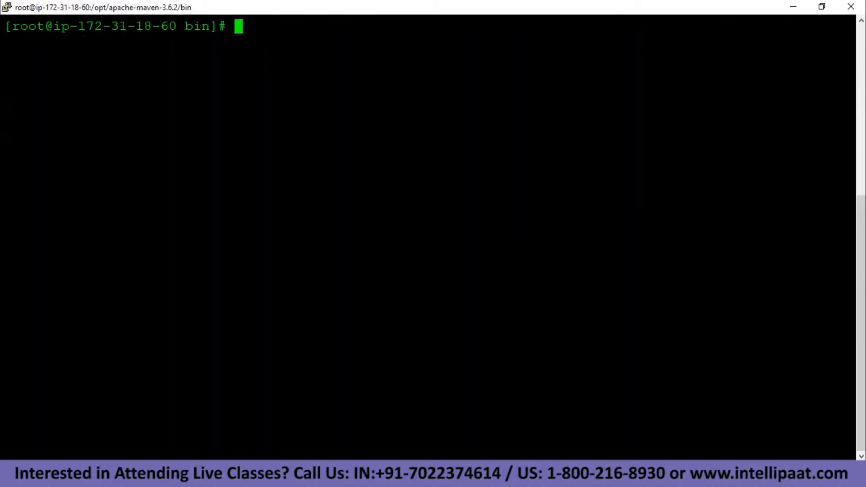
text(./m)
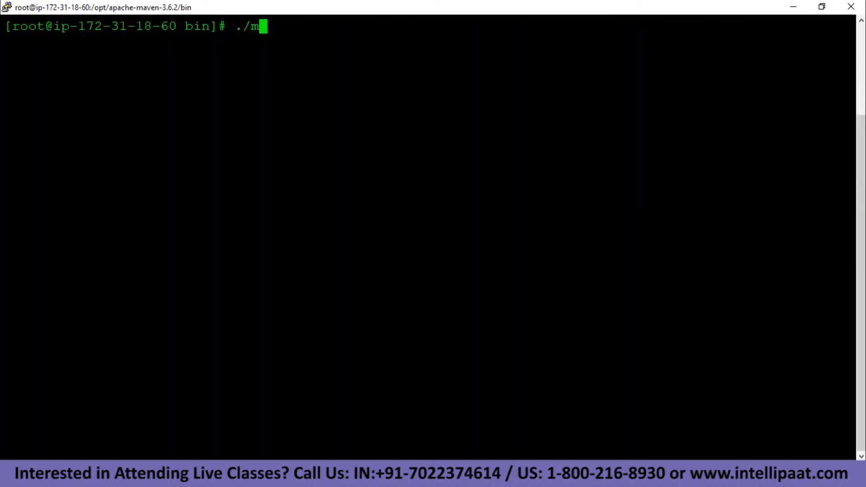
text(vn -versi)
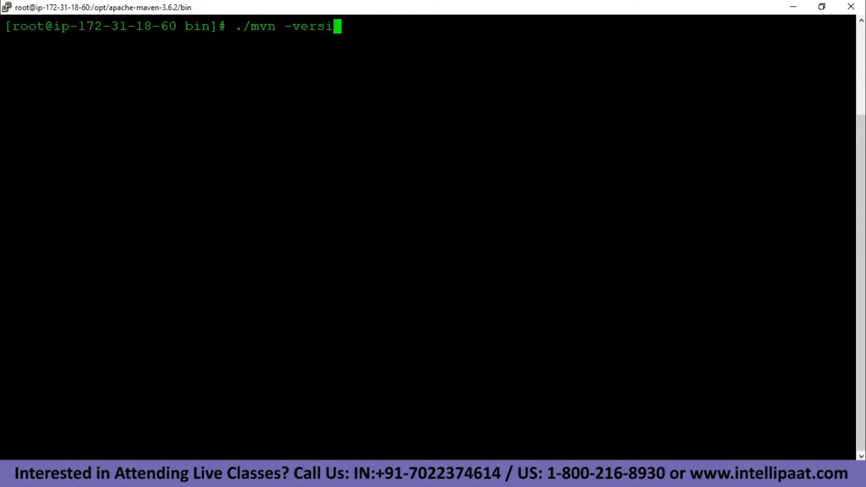
text(on)
key(Return)
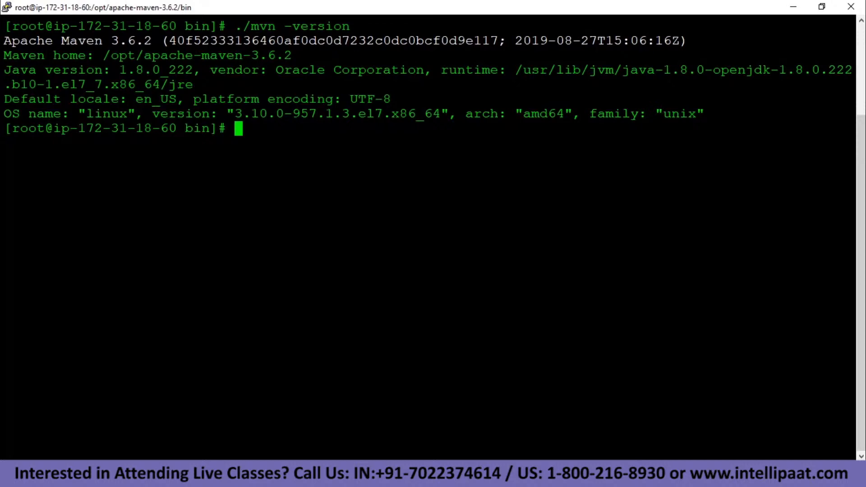
Append /opt/apache-maven-3.6.2/bin to the PATH and clear the terminal.
text(export )
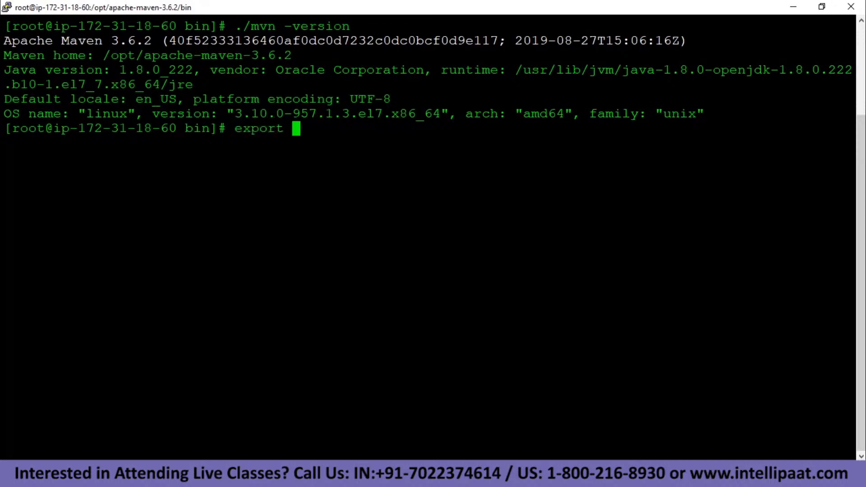
text(PAT)
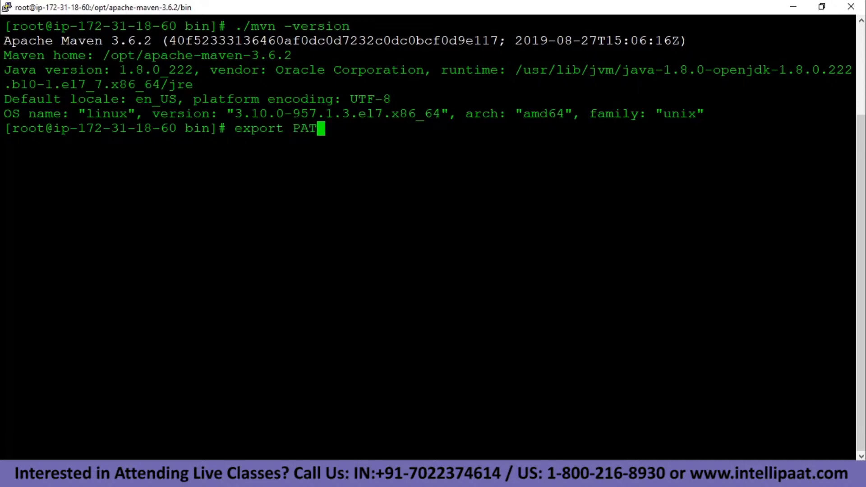
text(H=$PATH)
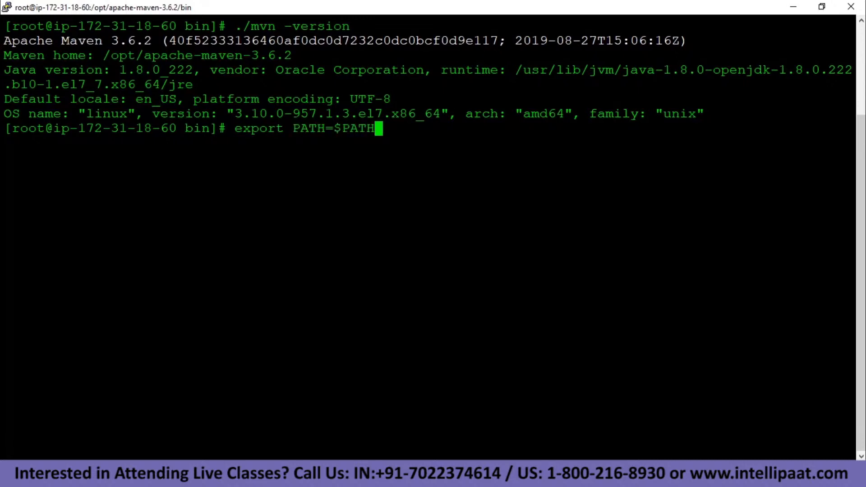
text(:/op)
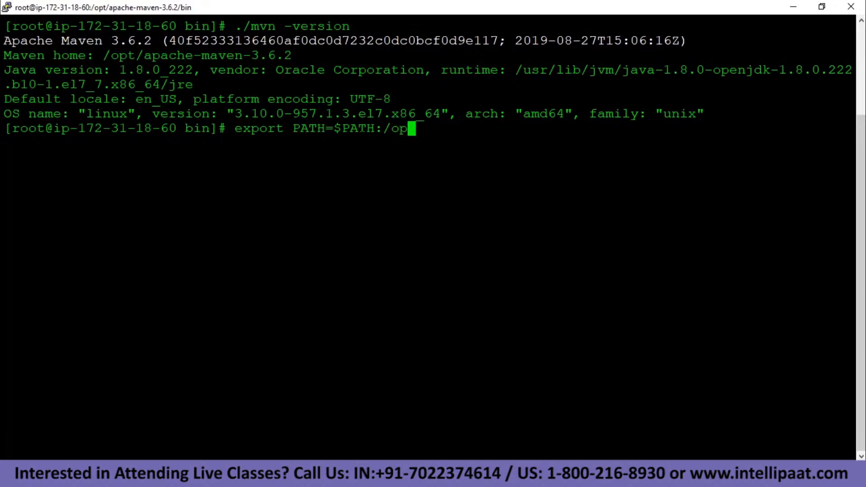
text(t/apache-maven-3.6.2)
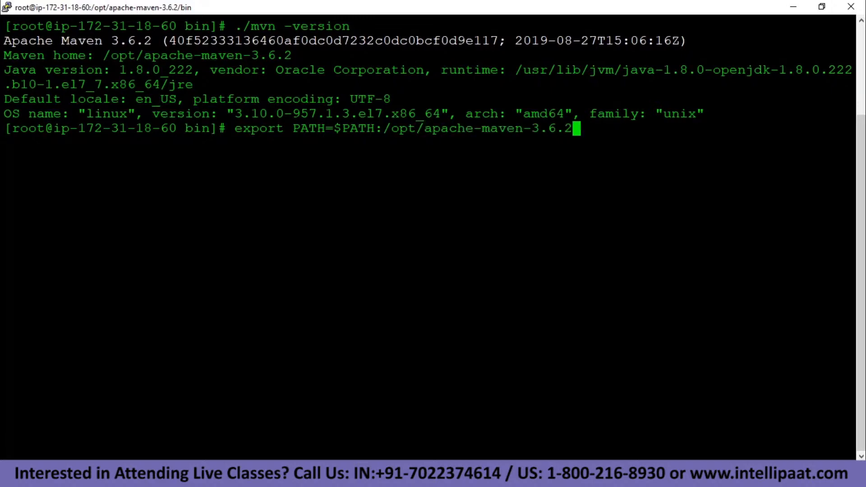
text(/bin)
key(Return)
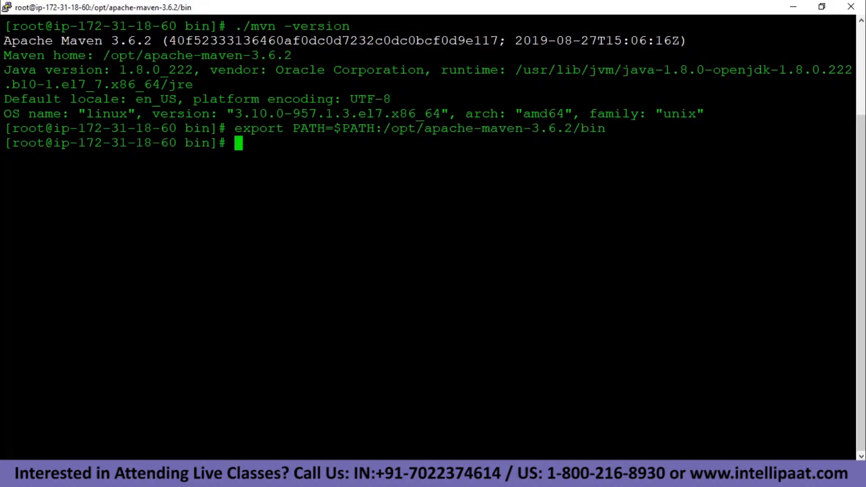
text(clear)
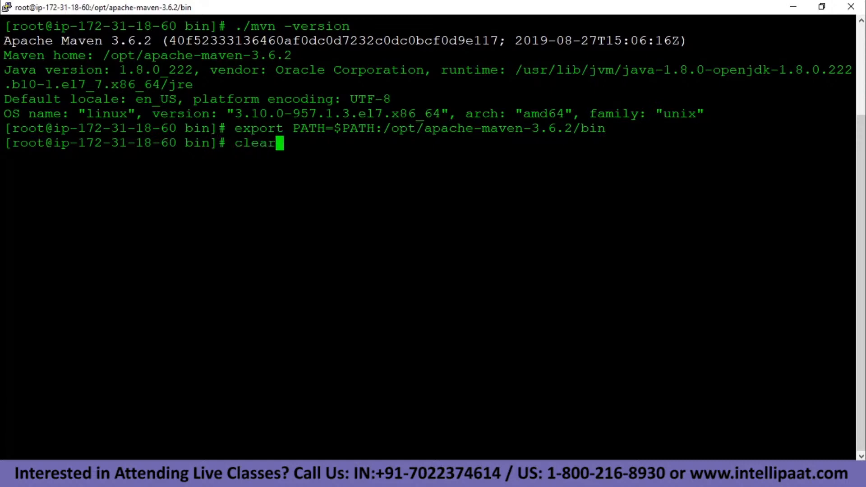
key(Return)
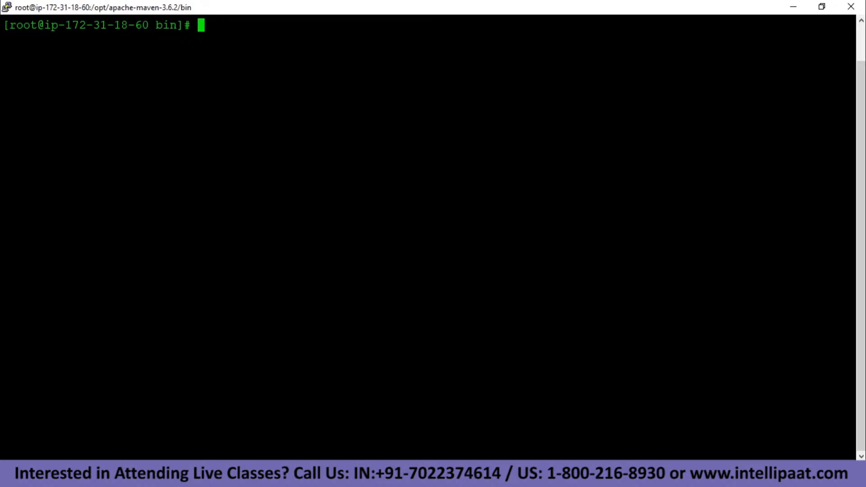
Go up two directories and run id to confirm the session is root (uid 0).
text(cd ..)
key(Return)
text(cd ..)
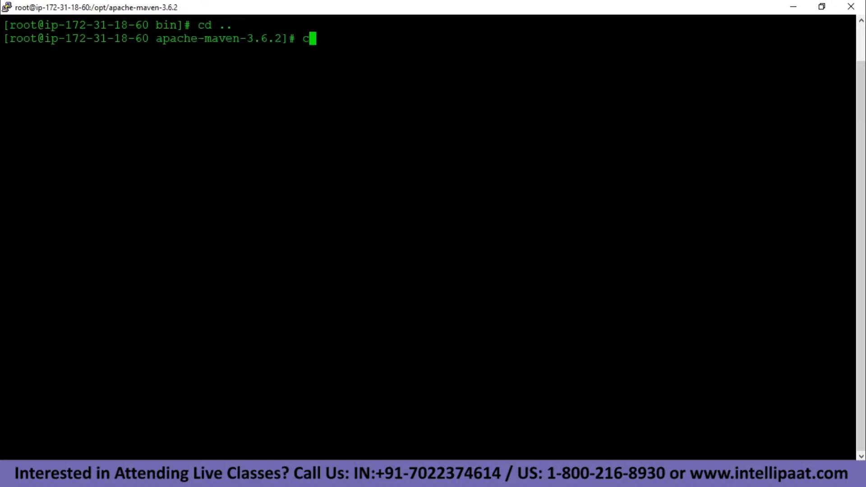
key(Return)
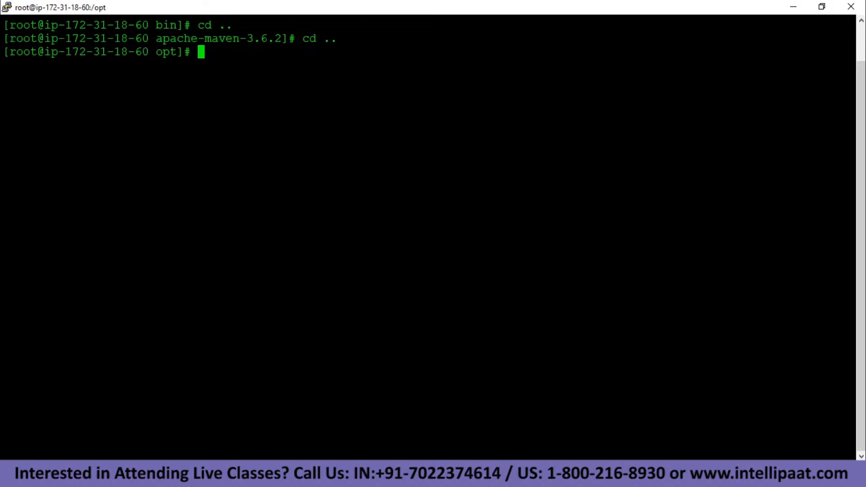
text(id)
key(Return)
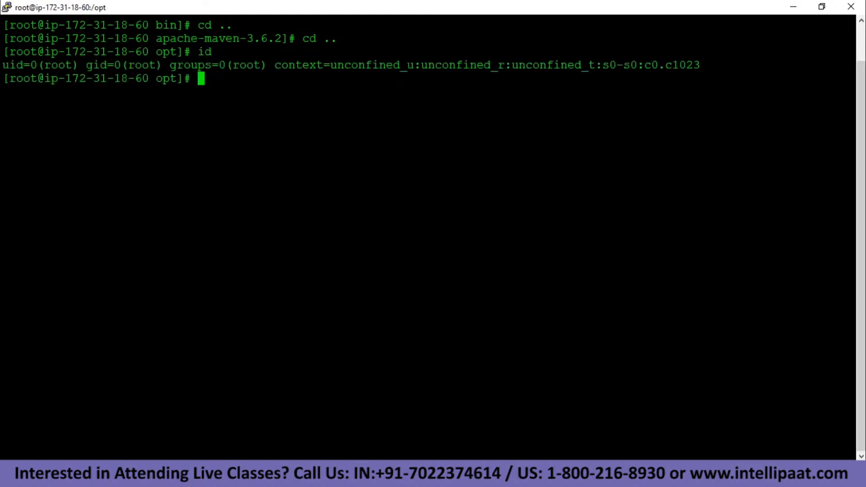
drag(37, 65, 9, 51)
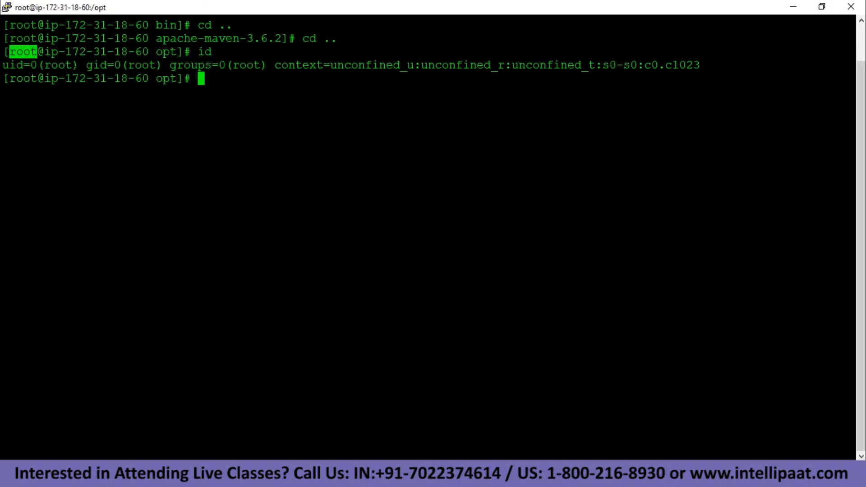
click(18, 52)
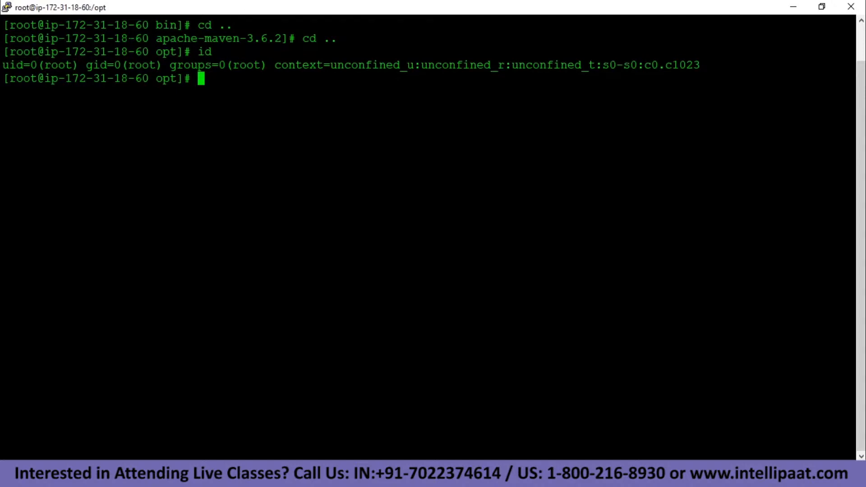
Change into /root and clear the screen.
text(cd /root)
key(Return)
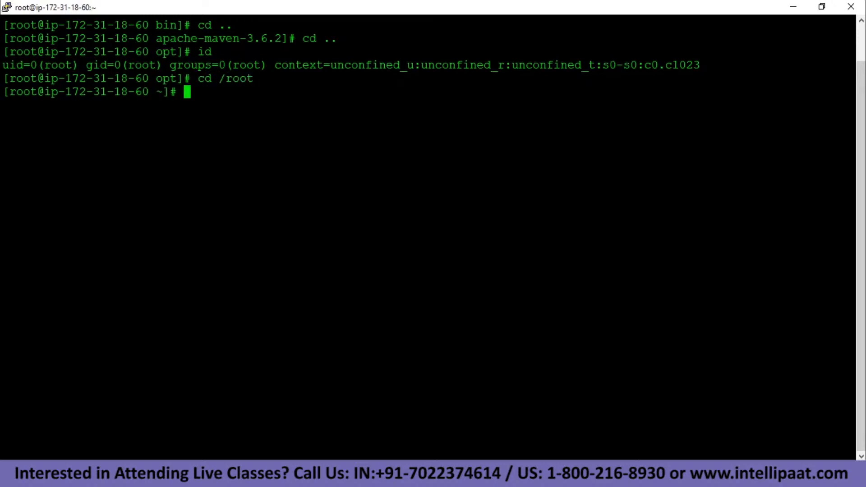
text(clear)
key(Return)
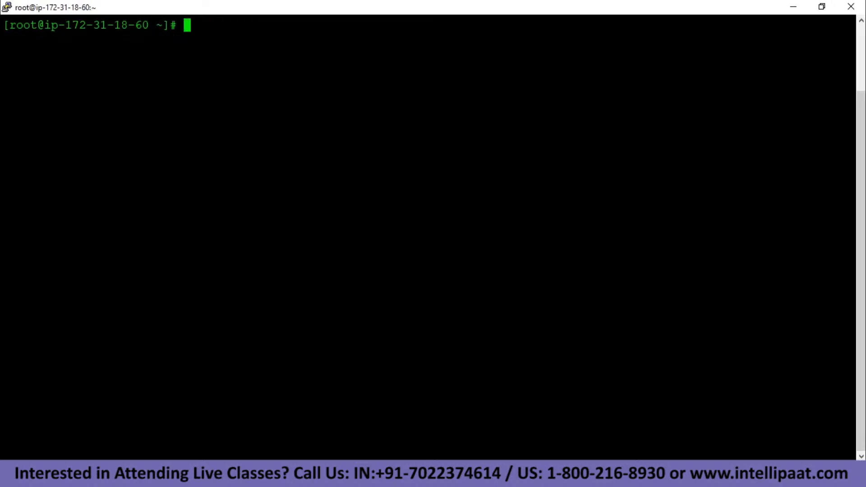
Try mkdir .m2, then list all files with ls -a to reveal the existing hidden .m2 folder.
text(mkdir)
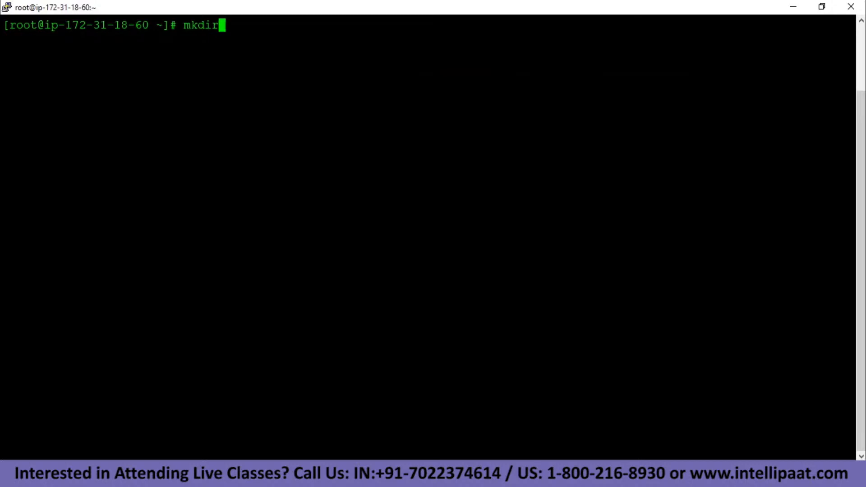
text( .m2)
key(Return)
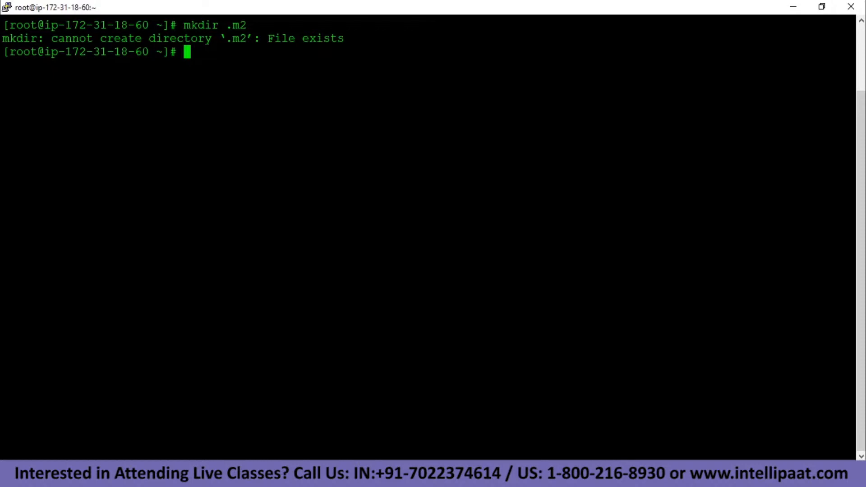
text(ls)
key(Return)
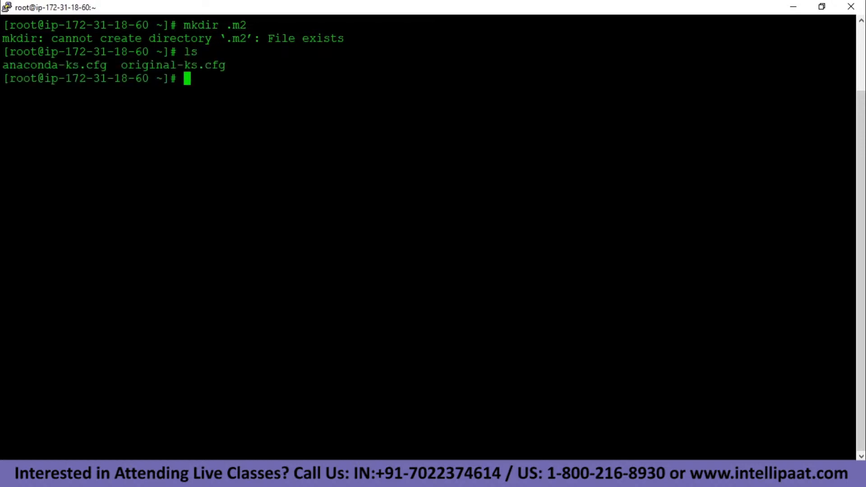
text(ls -a)
key(Return)
drag(342, 91, 317, 91)
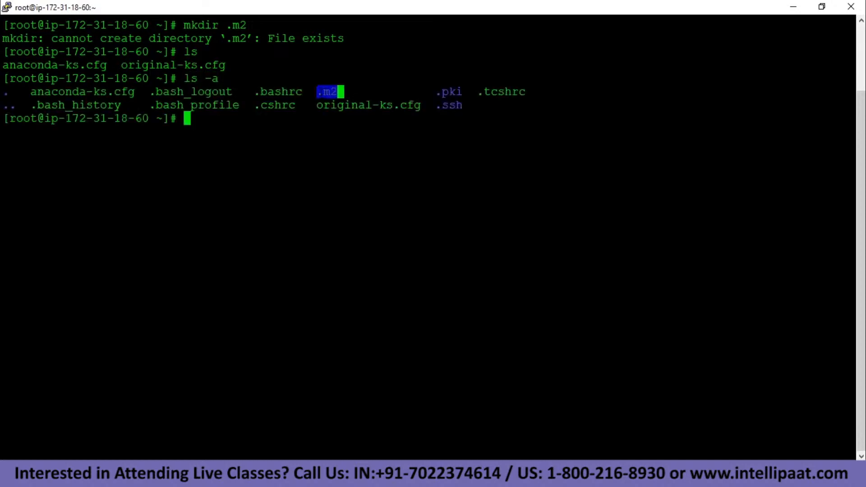
click(338, 89)
Enter .m2 and create a new settings.xml in nano.
text(cd .m2)
key(Return)
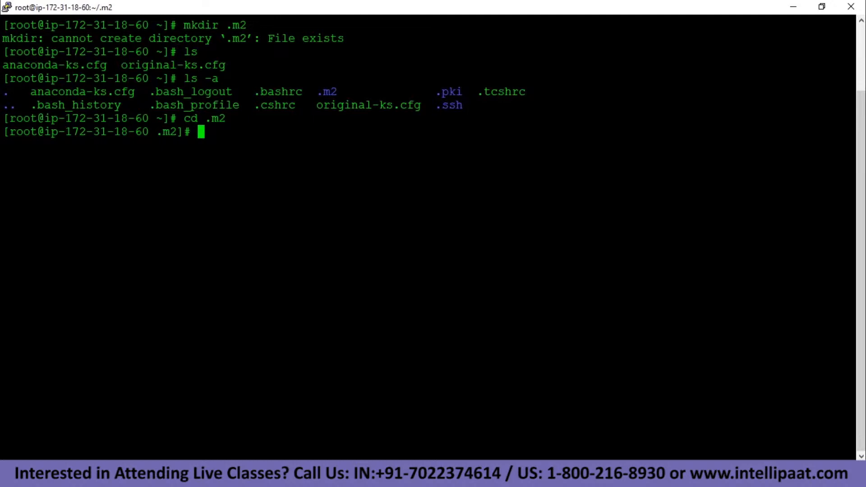
text(nano settings)
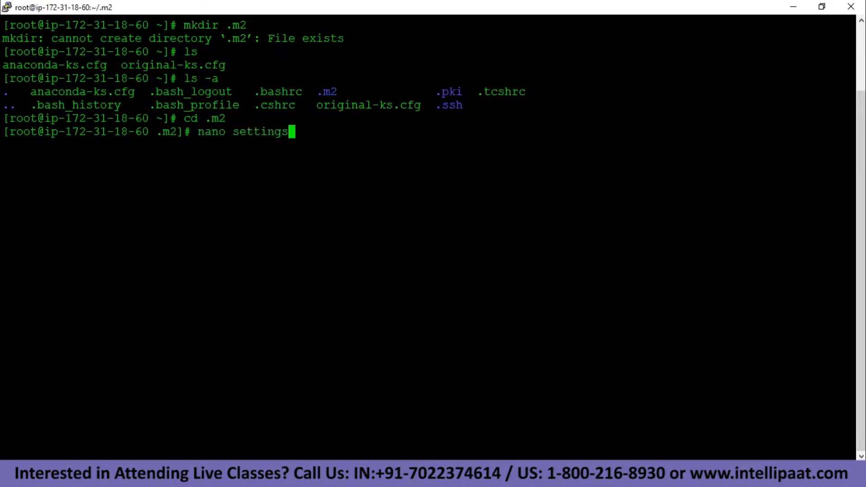
text(.xml)
double_click(205, 131)
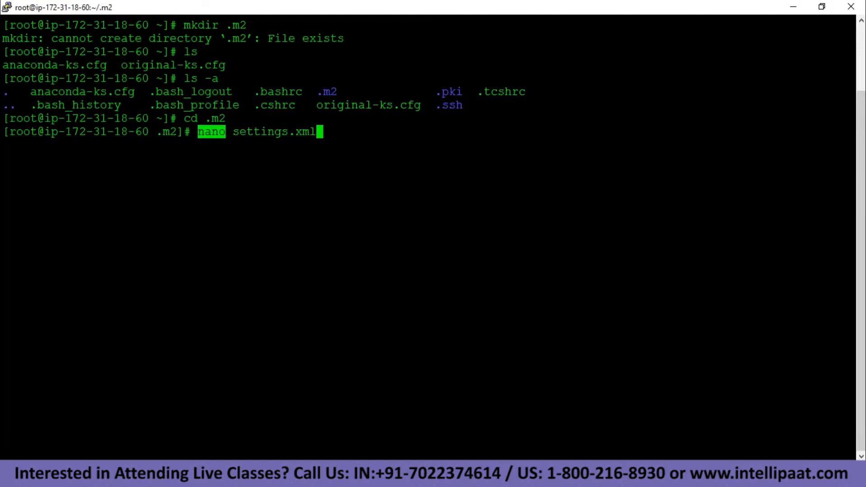
click(211, 132)
key(Return)
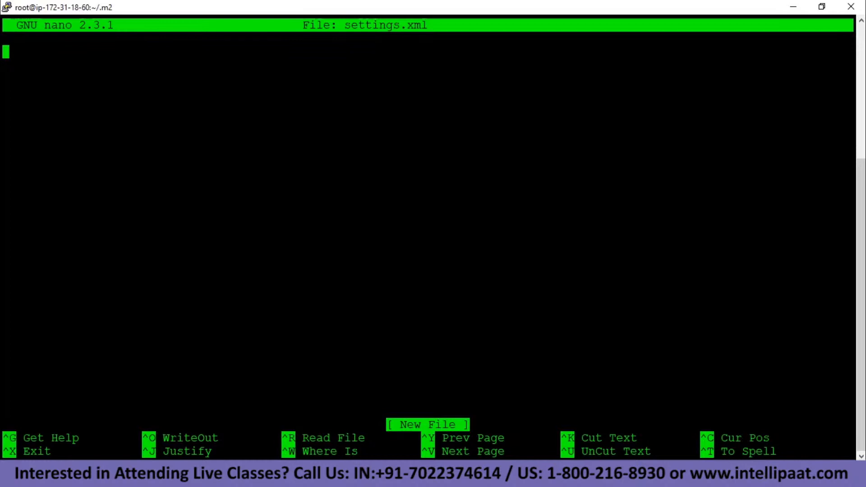
key(alt+Tab)
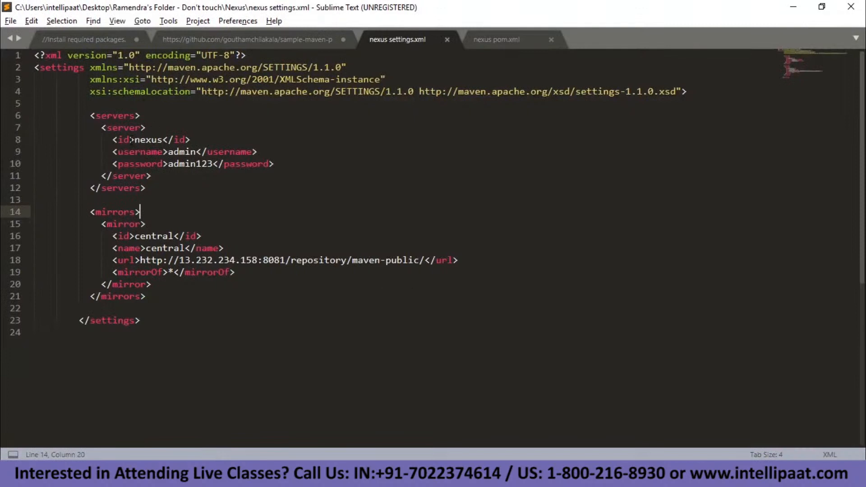
Copy all lines of the Nexus settings.xml, including the nexus server and maven-public mirror URL.
drag(130, 139, 213, 163)
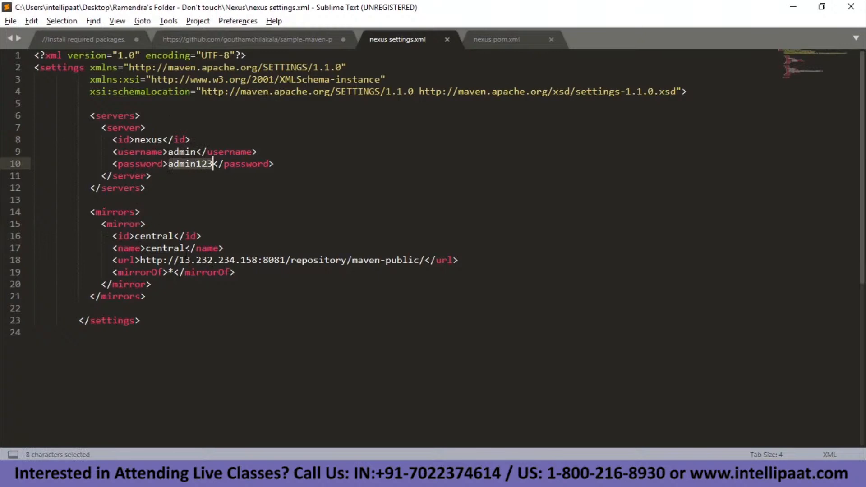
drag(145, 260, 369, 260)
click(146, 265)
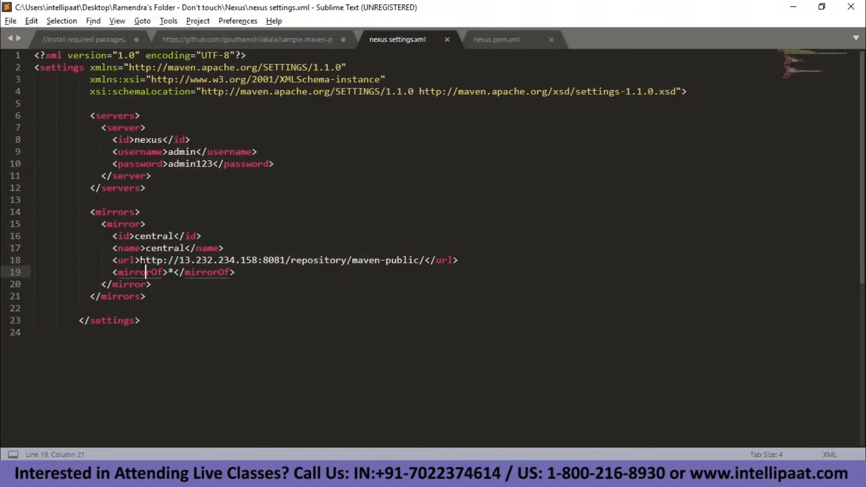
drag(124, 260, 398, 262)
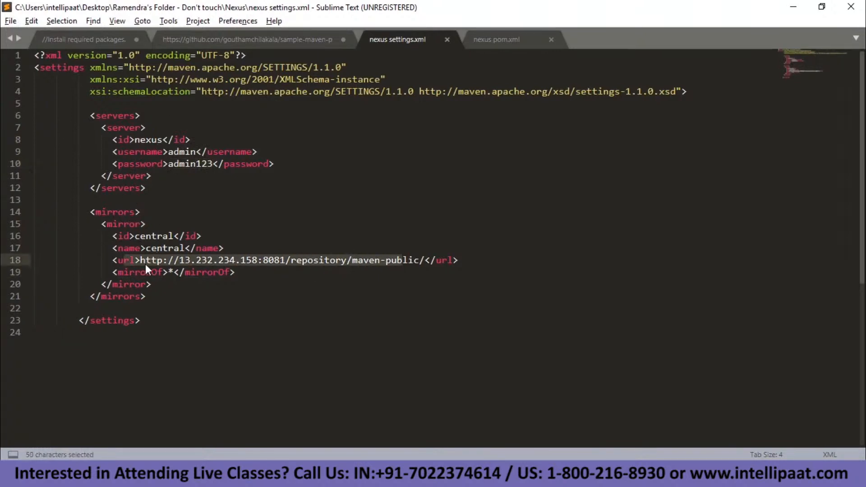
click(145, 309)
drag(143, 321, 22, 52)
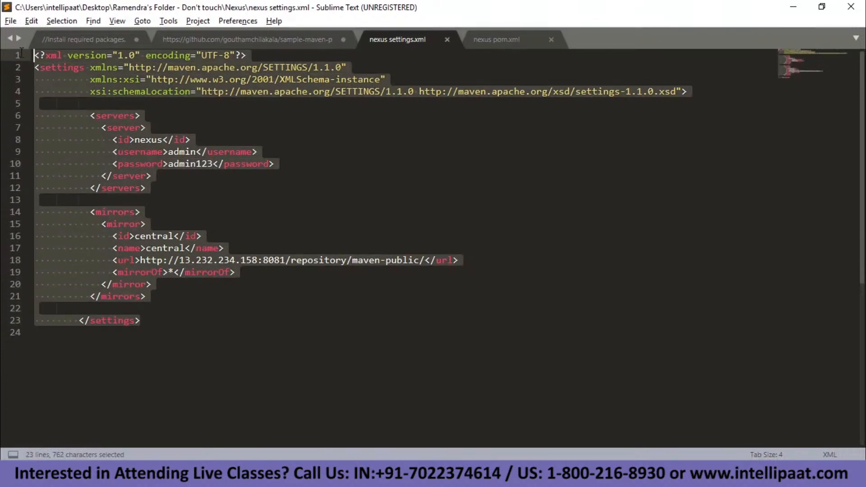
key(ctrl+c)
Paste the Nexus settings into the empty settings.xml and move to the mirror url's IP and port.
key(alt+Tab)
right_click(21, 52)
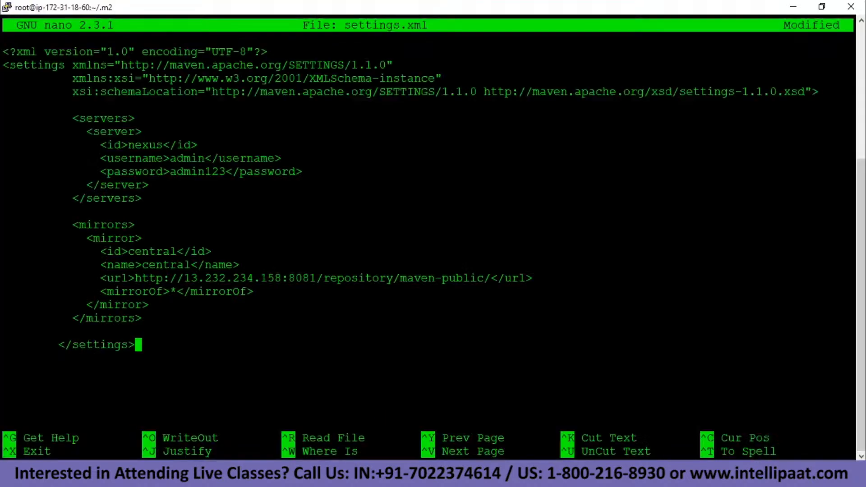
key(Up)
key(Up)
key(Up)
key(Up)
key(Up)
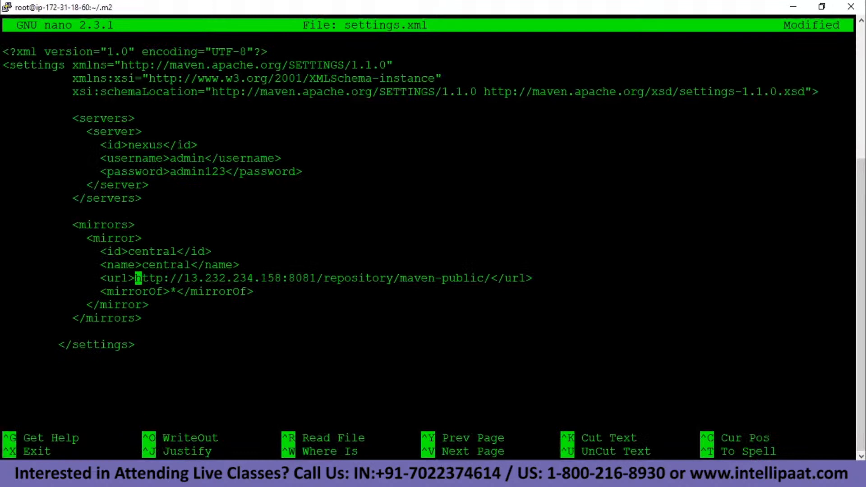
key(Right)
key(Right)
key(Right)
key(Right)
key(Right)
key(Right)
key(Right)
key(Right)
key(Right)
key(Right)
key(Right)
key(Right)
key(Left)
key(Left)
key(Left)
key(Left)
key(Left)
key(Right)
key(Right)
key(Right)
key(Right)
key(Right)
key(Right)
key(Right)
key(Right)
key(Right)
key(Right)
key(Right)
key(Right)
key(Right)
key(Right)
key(Right)
key(Right)
key(Right)
key(Right)
key(Right)
key(Right)
key(Right)
key(Right)
key(Right)
key(Right)
key(Right)
key(Right)
key(Right)
key(Right)
key(Right)
key(Right)
key(Right)
key(Right)
key(Right)
key(Right)
key(Right)
key(Right)
key(Right)
key(Right)
key(Right)
key(Right)
key(Right)
key(alt+Tab)
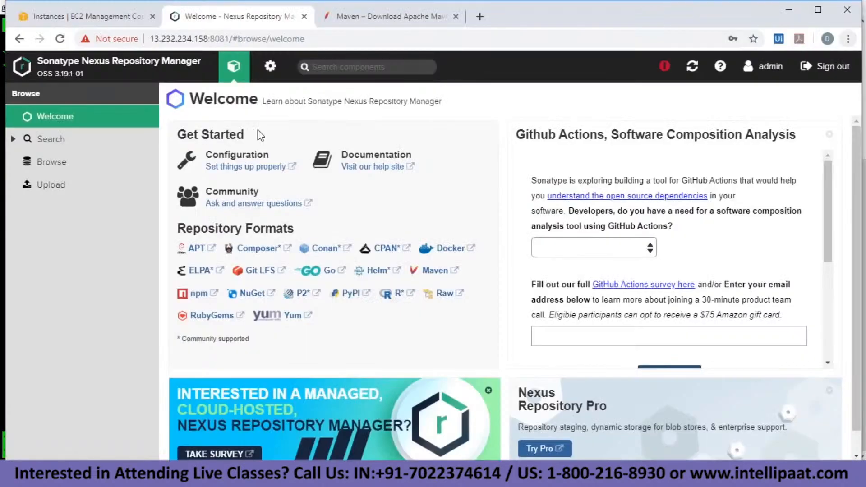
Copy the maven-public repository URL from the Nexus administration Repositories list.
click(269, 74)
click(94, 141)
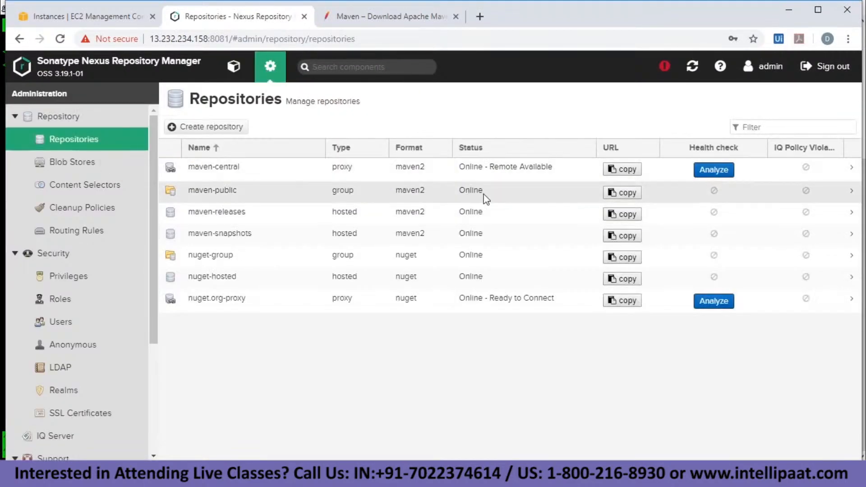
click(630, 193)
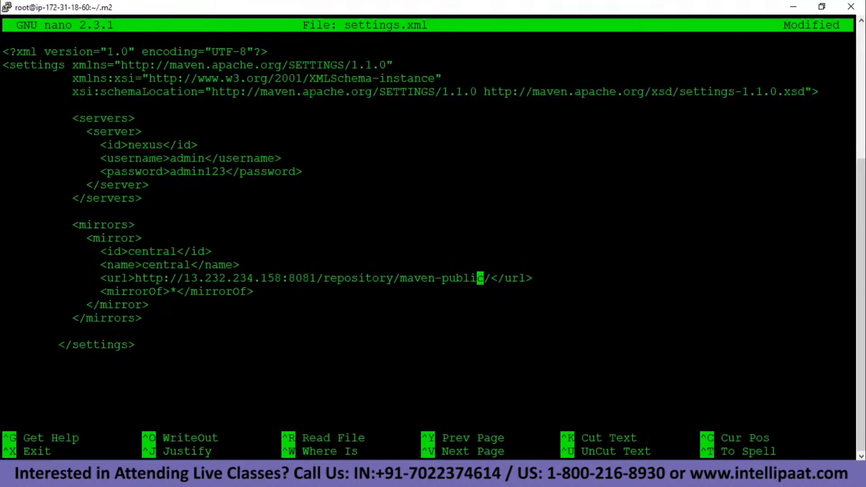
key(alt+Tab)
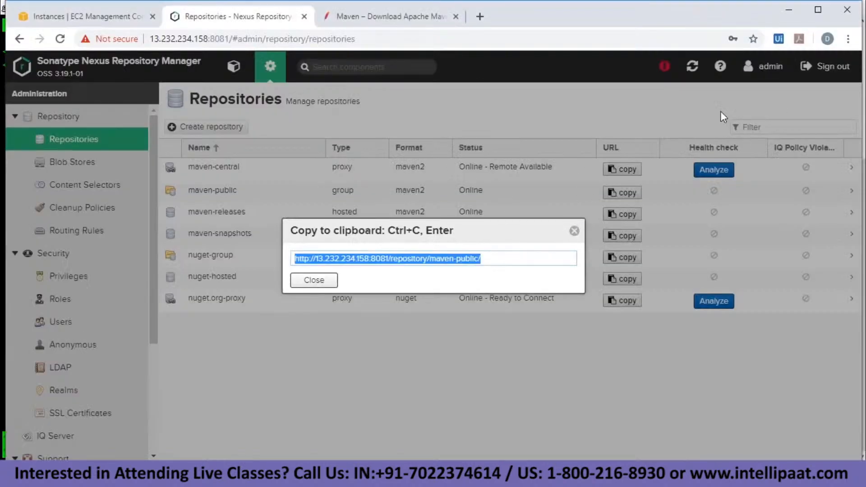
key(alt+Tab)
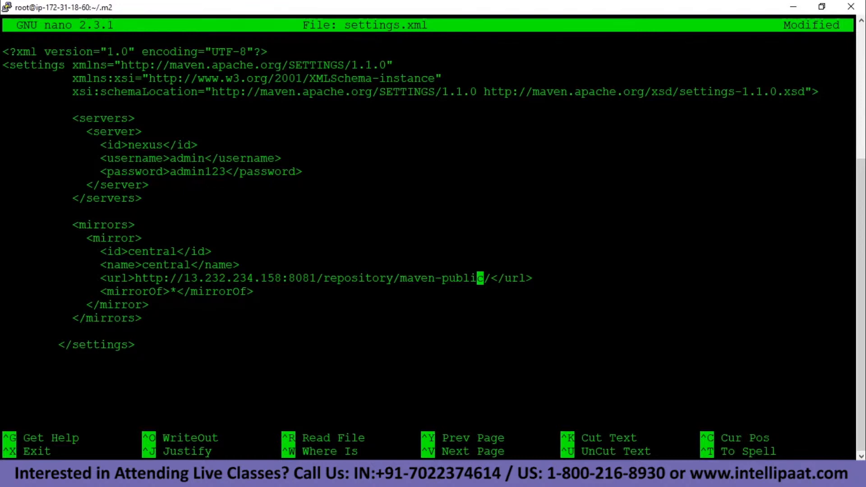
Save settings.xml, exit nano, and clear the terminal.
key(ctrl+o)
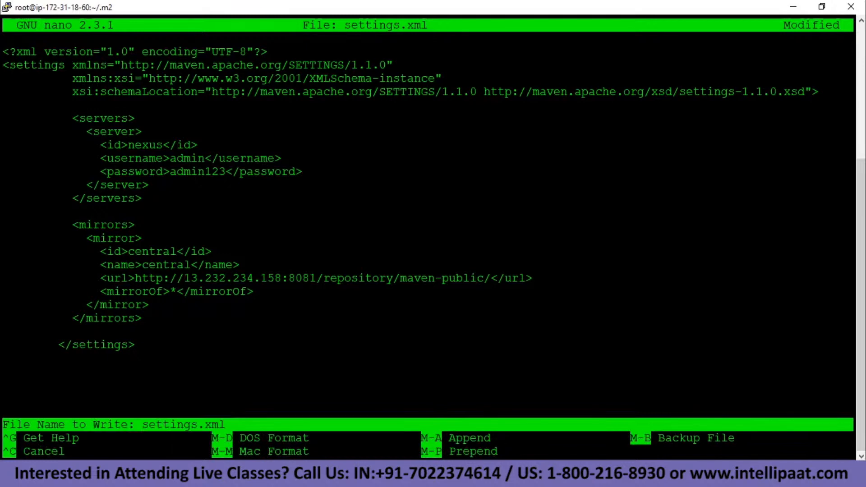
key(Return)
key(ctrl+x)
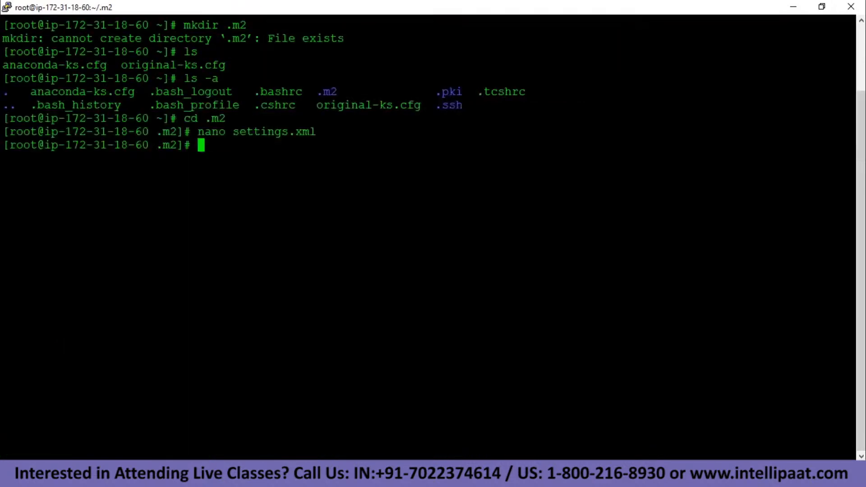
text(clear)
key(Return)
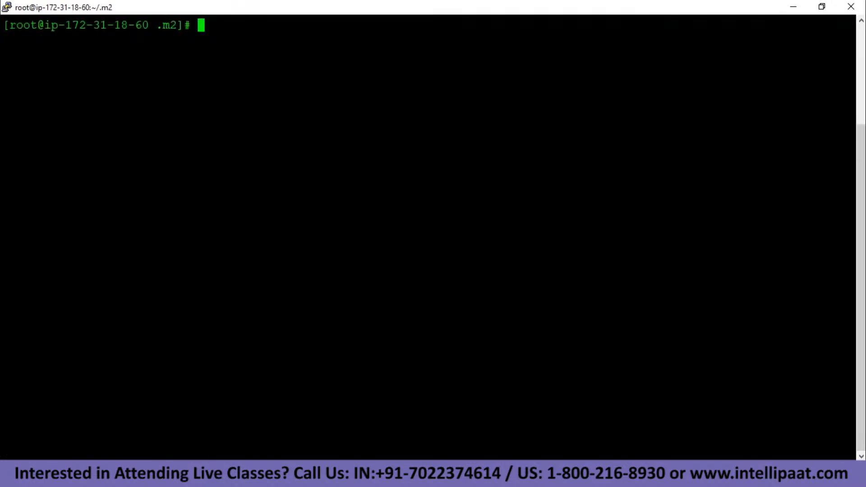
Move into /opt/sample-maven-project and list its pom.xml, src and target.
text(cd /opt)
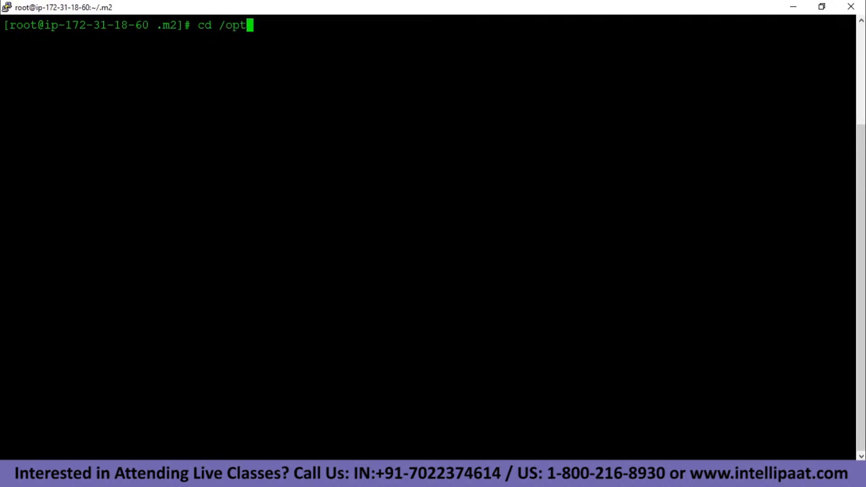
key(Return)
text(ls)
key(Return)
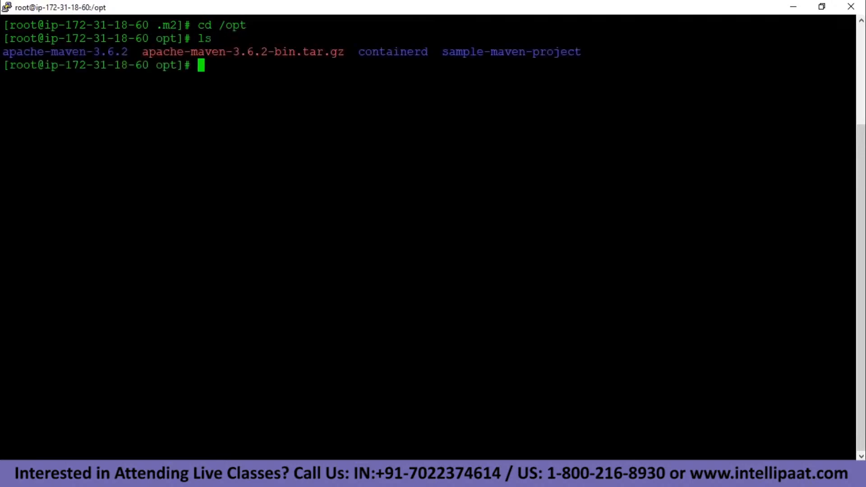
text(cd s)
key(Tab)
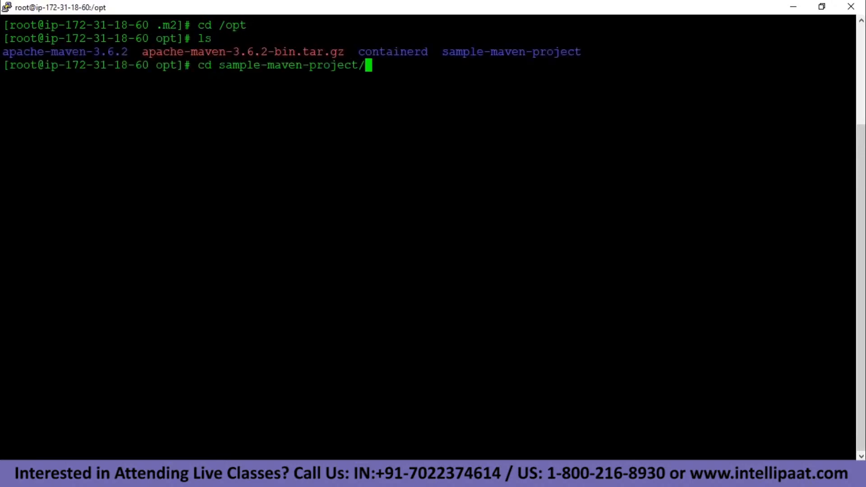
key(Return)
text(ls)
key(Return)
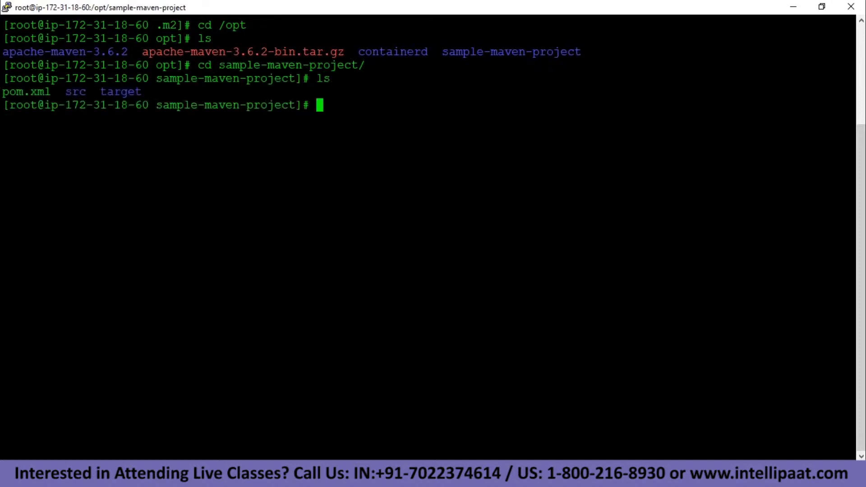
text(nano pom.xml)
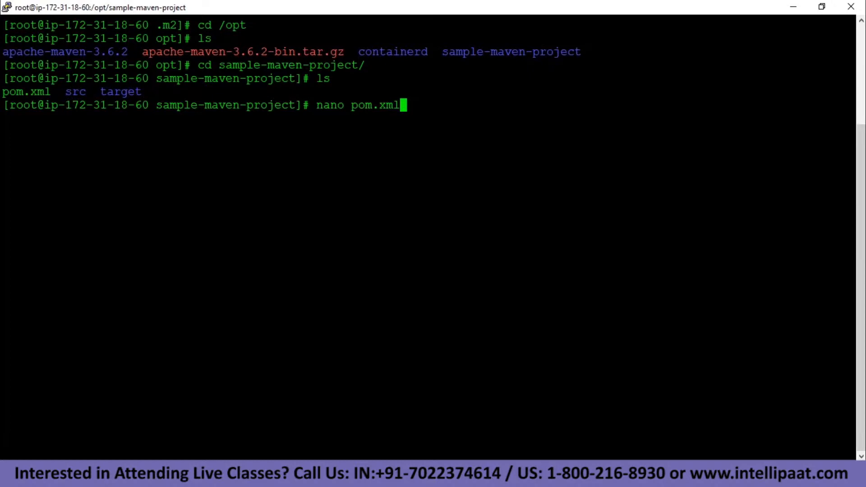
Open pom.xml in nano and delete the old Artifactory distributionManagement block.
key(Return)
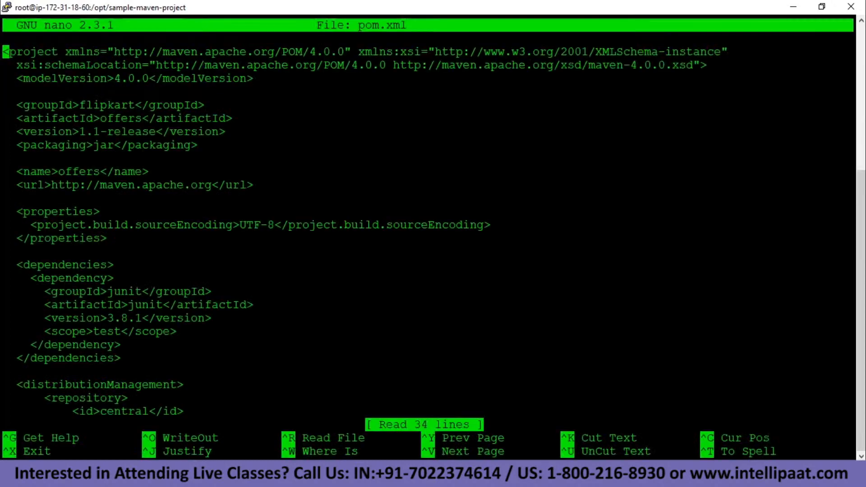
key(Down)
key(Down)
key(Down)
key(Down)
key(Down)
key(Down)
key(Down)
key(Down)
key(Down)
key(Down)
key(Down)
key(Down)
key(Down)
key(Down)
key(Down)
key(Down)
key(Down)
key(Down)
key(Down)
key(Down)
key(Down)
key(Down)
key(Down)
key(Down)
key(Down)
key(Down)
key(Down)
key(Down)
key(Down)
key(Up)
key(Up)
key(Up)
key(Up)
key(Up)
key(Up)
key(Up)
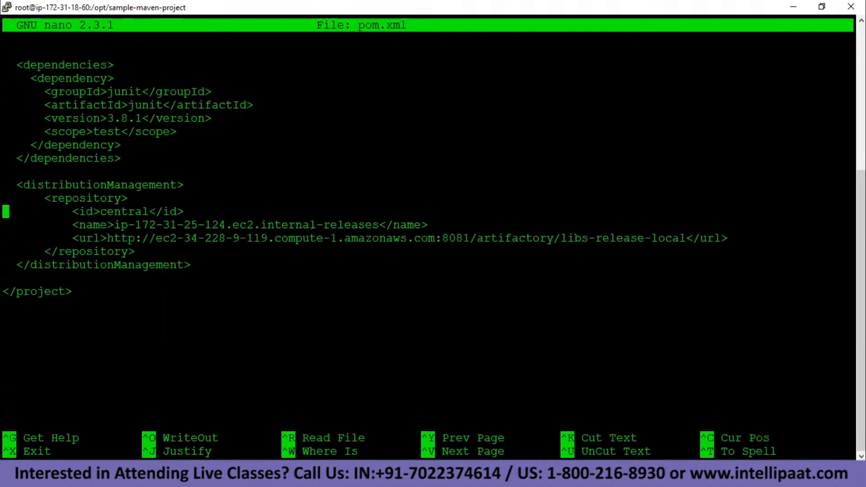
key(Up)
key(Up)
key(Delete)
key(Delete)
key(Delete)
key(Delete)
key(Delete)
key(Delete)
key(Delete)
key(Delete)
key(Delete)
key(Delete)
key(Delete)
key(Delete)
key(Delete)
key(Delete)
key(Delete)
key(Delete)
key(Delete)
key(Delete)
key(Delete)
key(Delete)
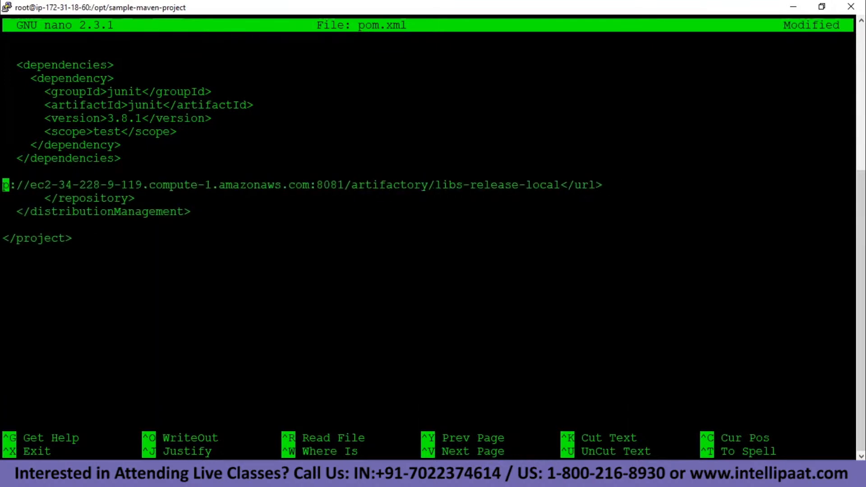
key(Delete)
key(Delete)
key(Delete)
key(Delete)
key(Delete)
key(Delete)
key(Delete)
key(Delete)
key(Delete)
key(Delete)
key(Delete)
key(Delete)
key(Delete)
key(Delete)
key(Delete)
key(Delete)
key(Delete)
key(Delete)
key(Delete)
key(Delete)
key(Return)
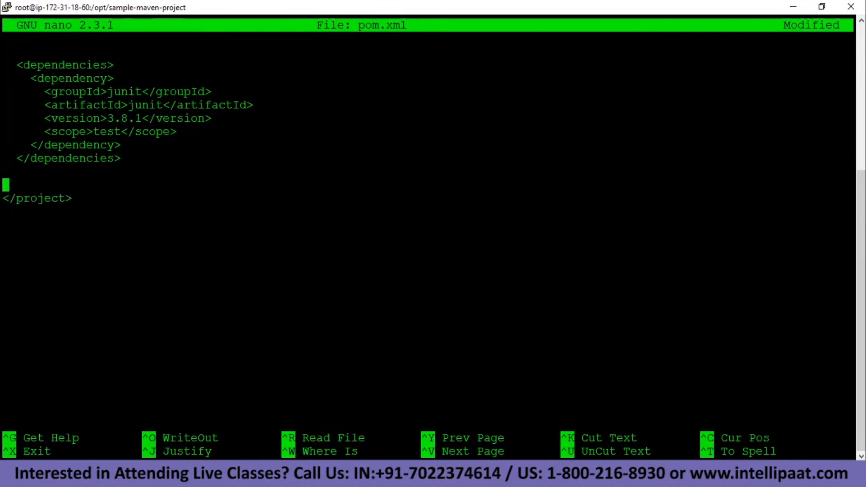
key(alt+Tab)
Copy the distributionManagement block with maven-releases and maven-snapshots from the nexus pom.xml notes.
click(490, 40)
click(296, 164)
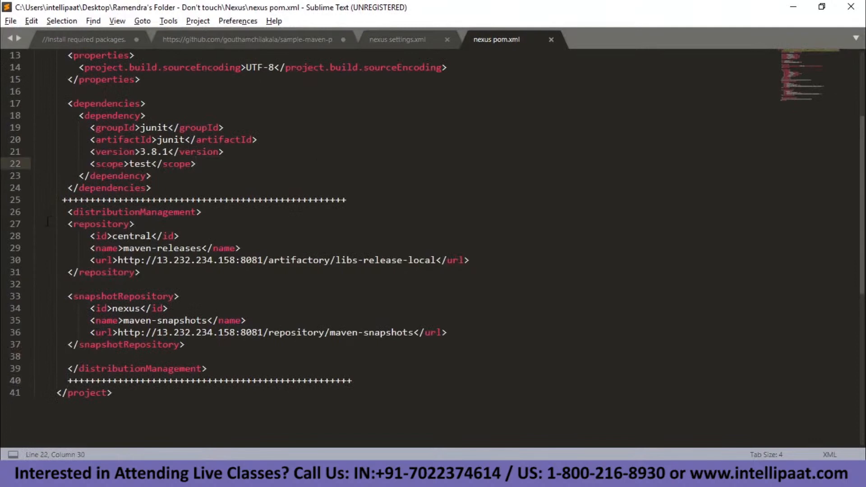
click(212, 260)
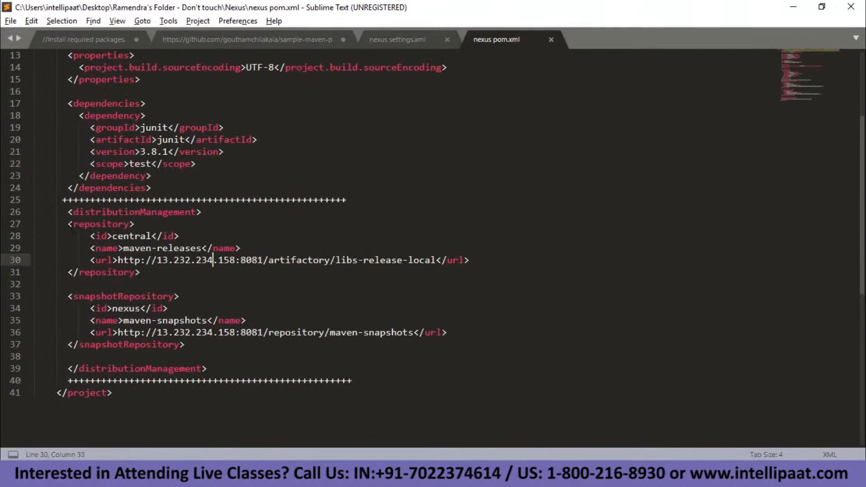
drag(123, 248, 203, 248)
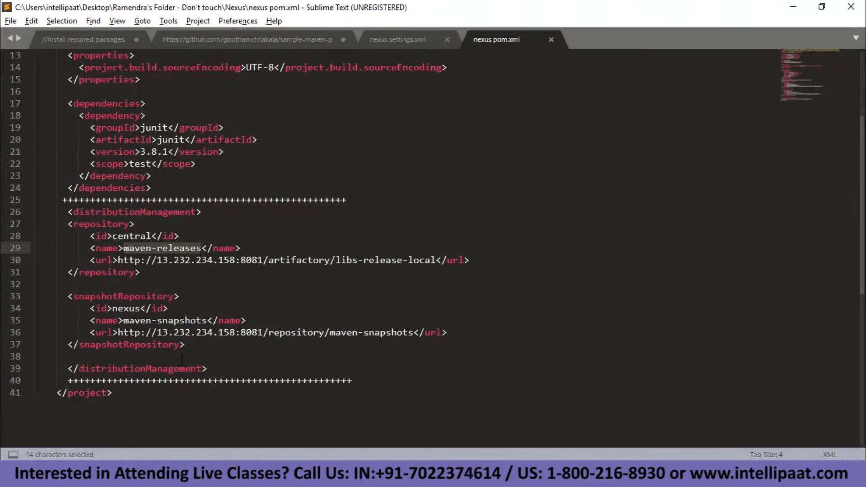
drag(208, 368, 32, 210)
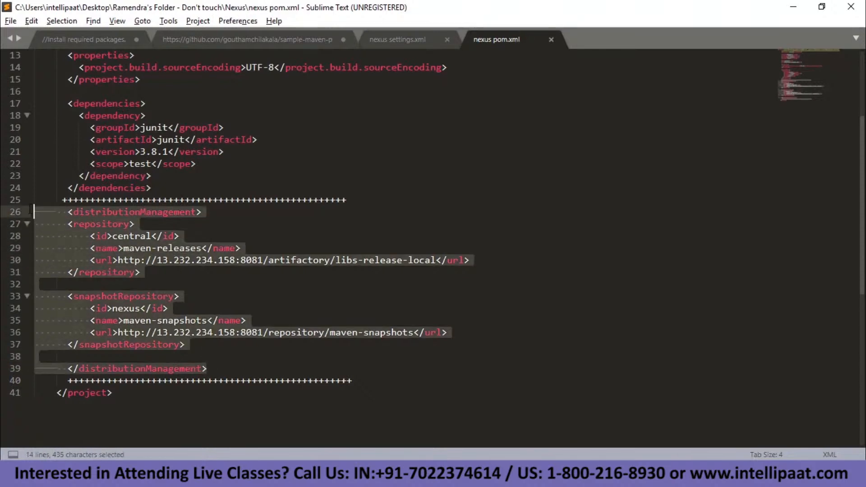
key(ctrl+c)
key(alt+Tab)
Paste the Nexus distributionManagement block into pom.xml, fix its indentation, and save.
key(shift+Insert)
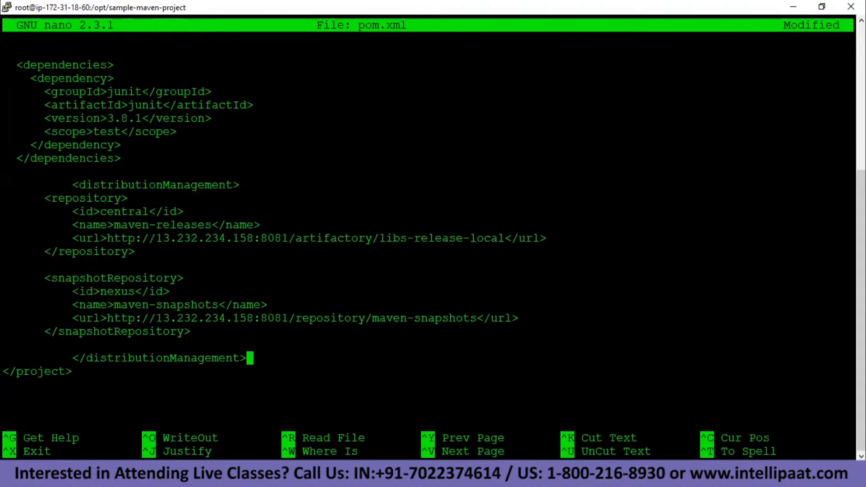
key(Up)
key(Up)
key(Up)
key(Up)
key(Up)
key(Up)
key(Up)
key(Up)
key(Up)
key(Up)
key(Up)
key(Up)
key(Up)
key(Left)
key(Left)
key(Left)
key(Left)
key(Left)
key(Left)
key(Left)
key(Left)
key(Left)
key(Left)
key(Left)
key(Left)
key(Left)
key(Left)
key(Left)
key(Left)
key(Left)
key(Left)
key(Left)
key(Left)
key(Delete)
key(Down)
key(Down)
key(Down)
key(Down)
key(Down)
key(Down)
key(Down)
key(Down)
key(Down)
key(Down)
key(Down)
key(Down)
key(Down)
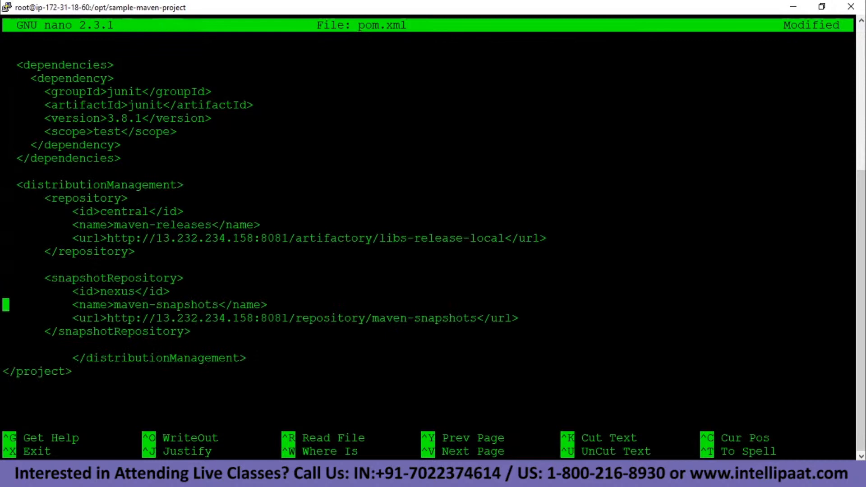
key(Delete)
key(Delete)
key(Delete)
key(Delete)
key(Up)
key(Up)
key(Up)
key(Up)
key(Up)
key(Up)
key(Up)
key(Up)
key(Up)
key(Up)
key(Up)
key(Up)
key(Up)
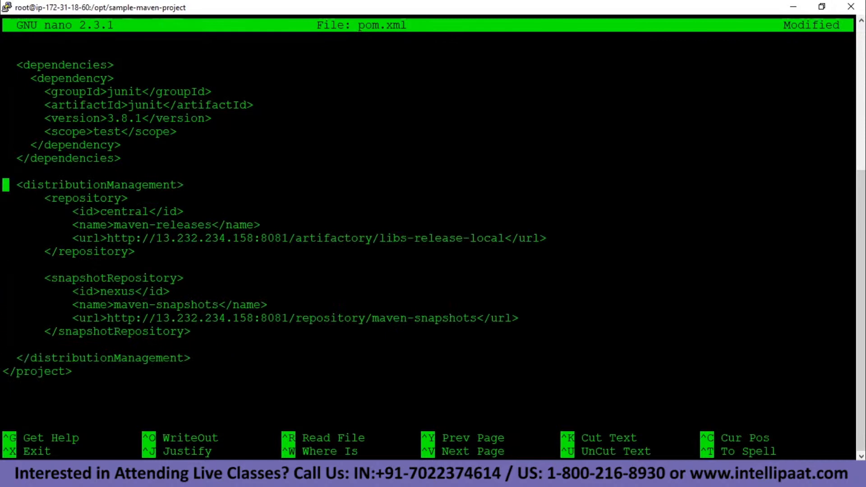
key(ctrl+o)
key(Return)
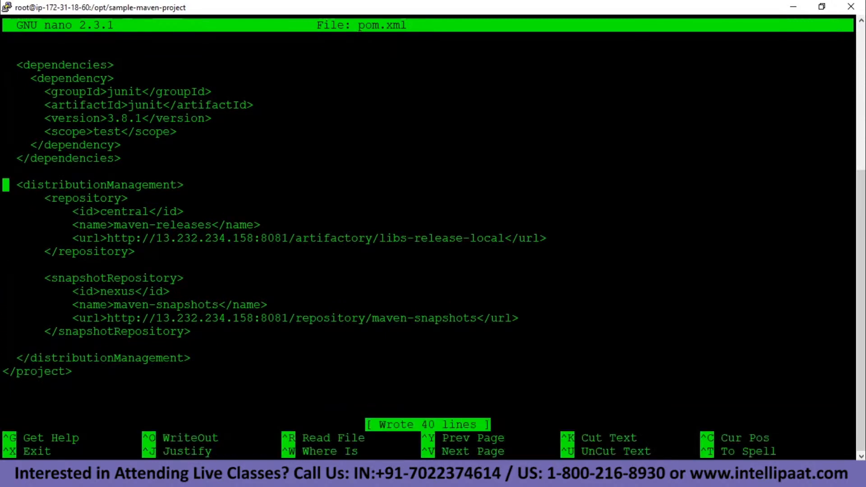
key(ctrl+x)
Clear the terminal and run mvn compile.
text(clear)
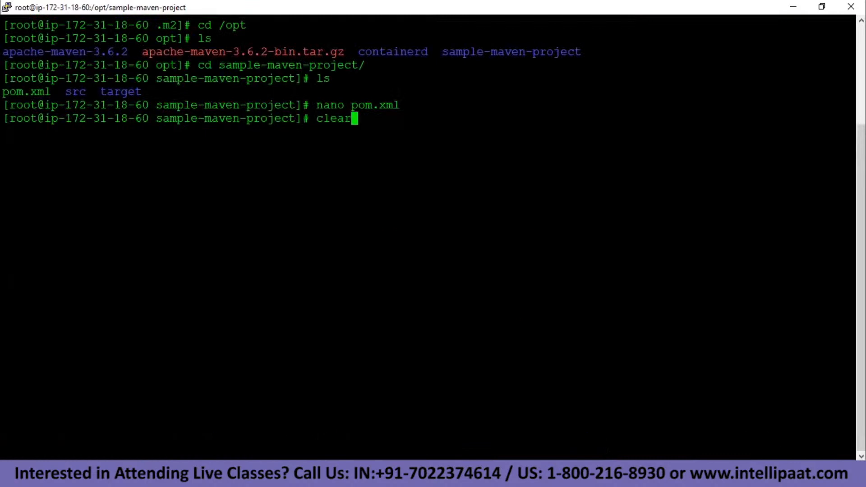
key(Return)
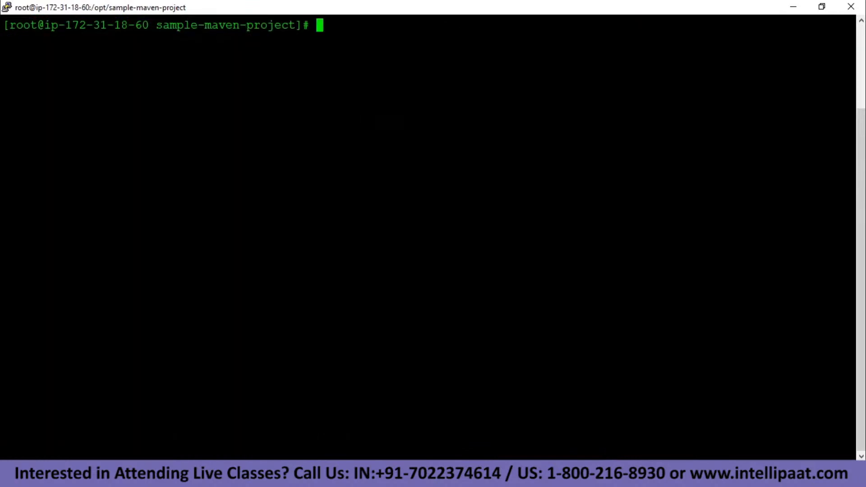
text(mvn compi)
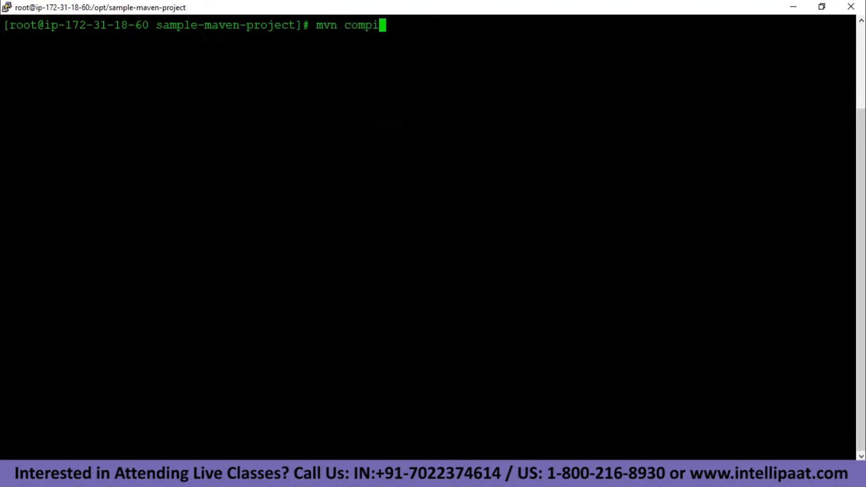
text(le)
key(Return)
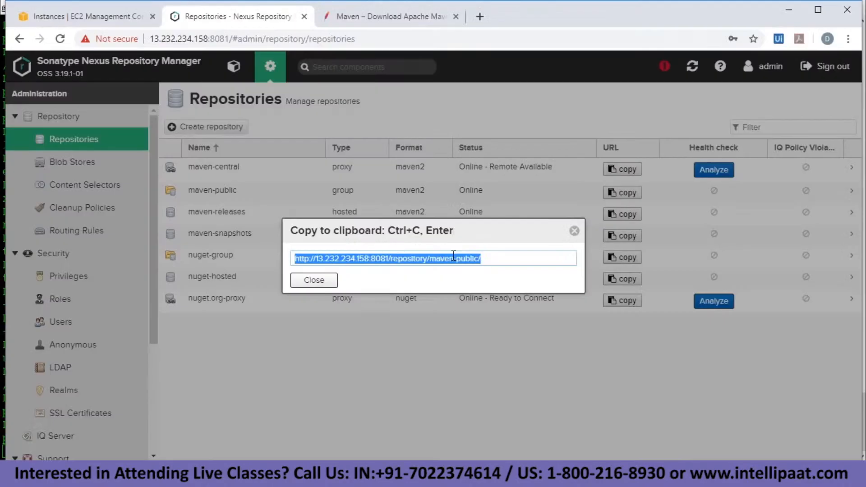
Close the Copy to clipboard popup for the maven-public repository URL.
click(313, 280)
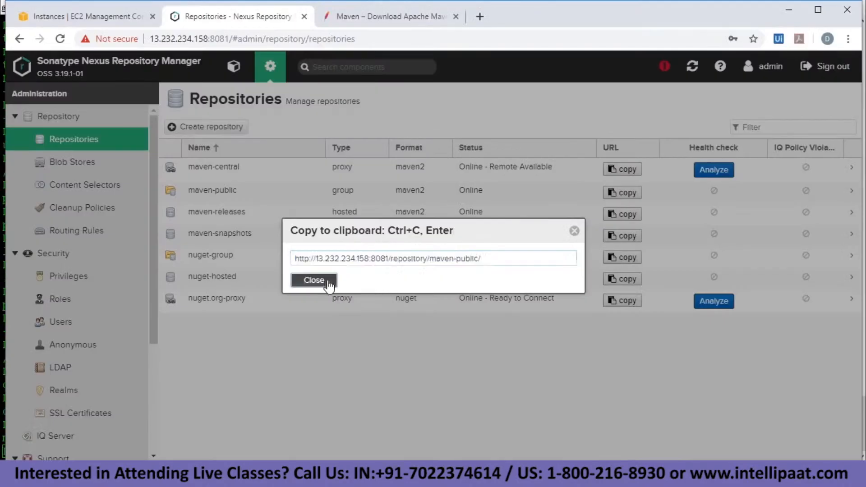
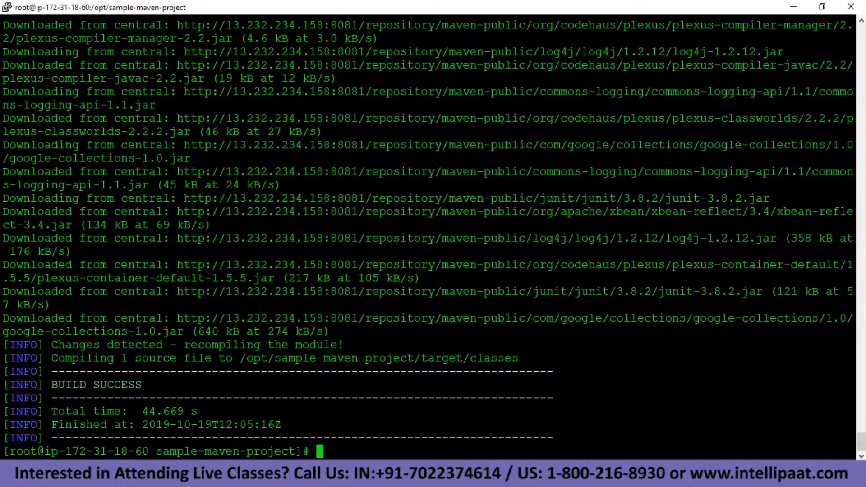
Clear the Maven build output with clear and switch to the Nexus Repositories page.
text(clear)
key(Return)
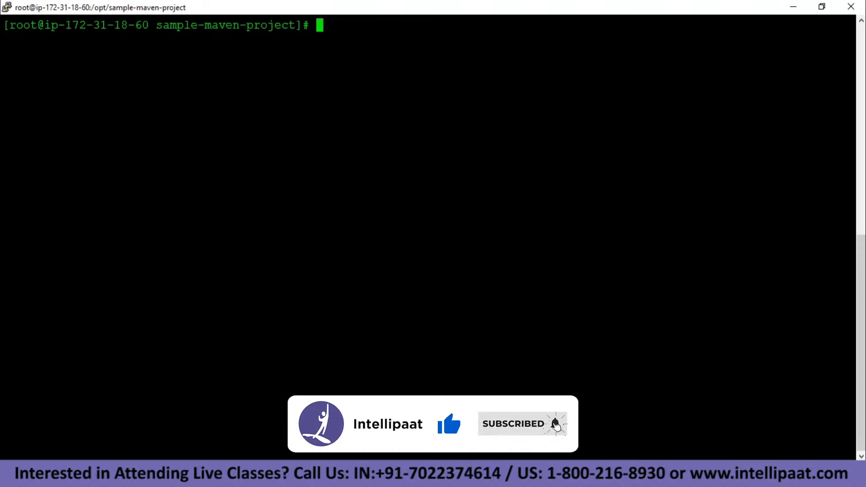
key(alt+Tab)
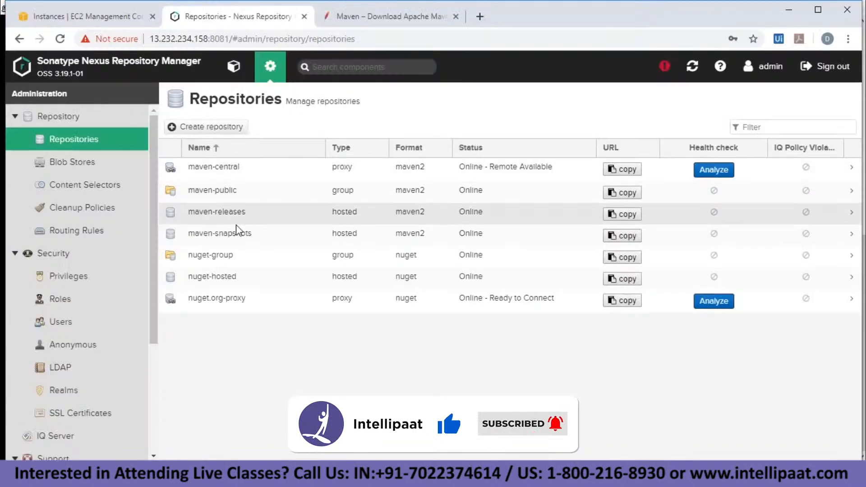
Browse maven-public, expand its cached junit, log4j and org folders, then return to administration.
click(242, 74)
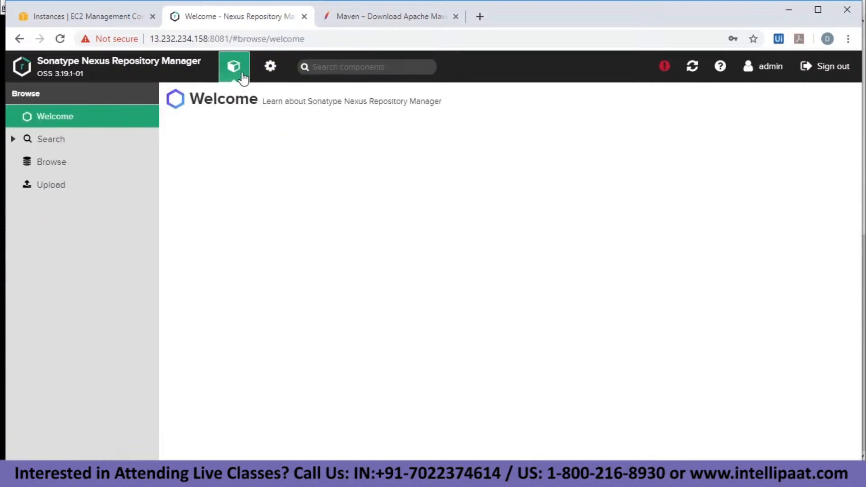
click(55, 162)
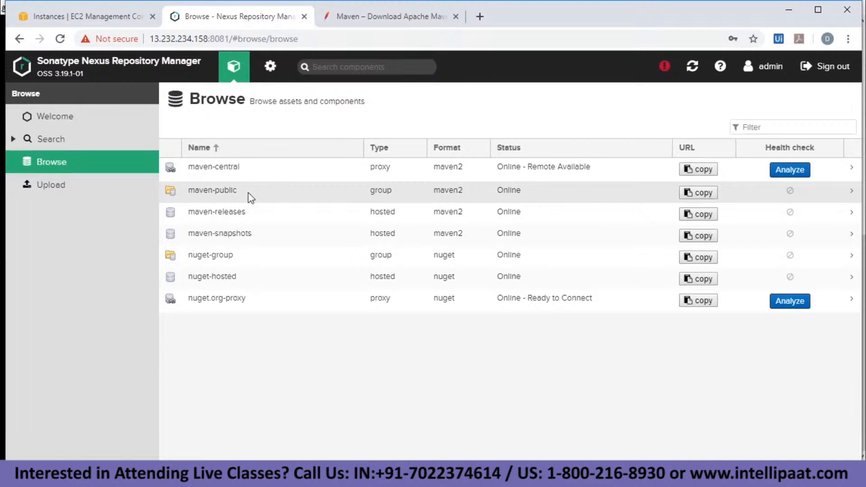
click(219, 192)
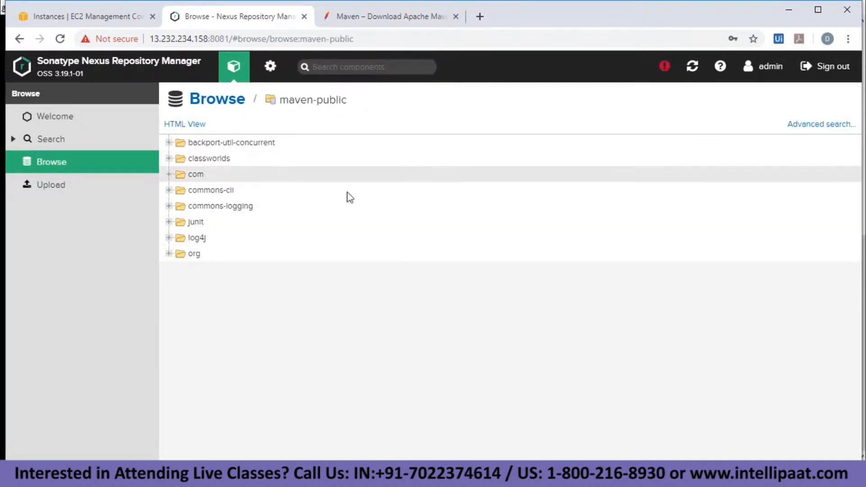
click(168, 222)
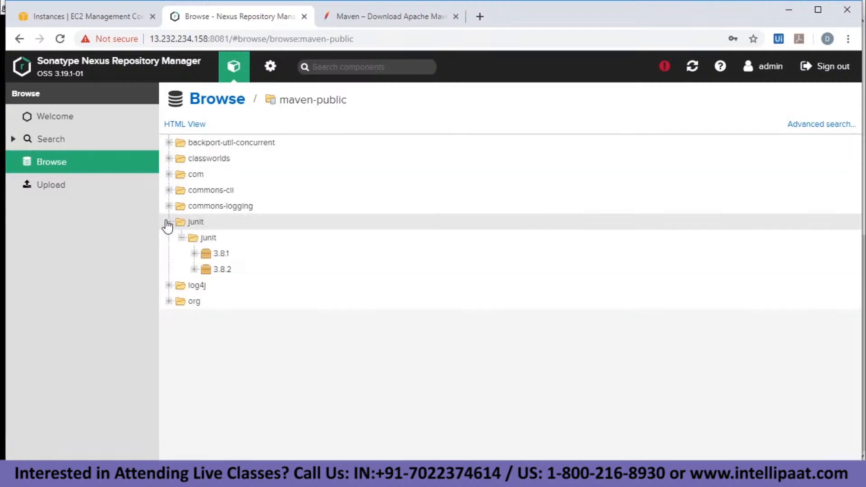
click(168, 285)
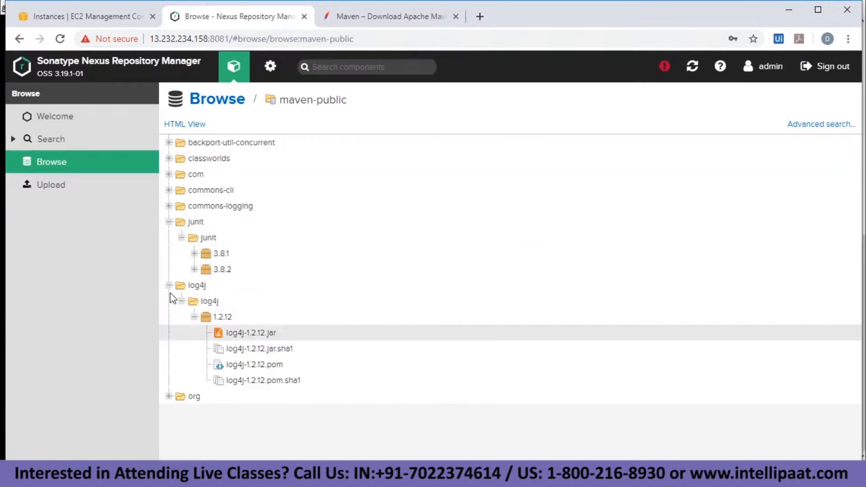
click(168, 397)
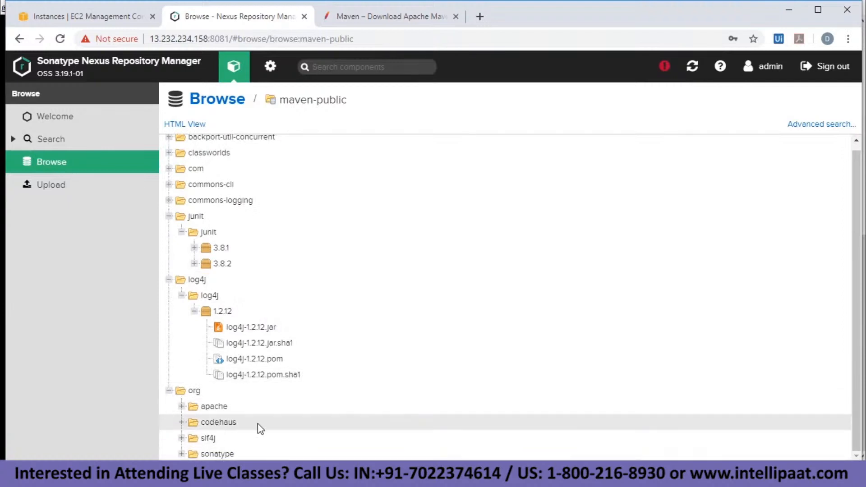
scroll(332, 230, up, 1)
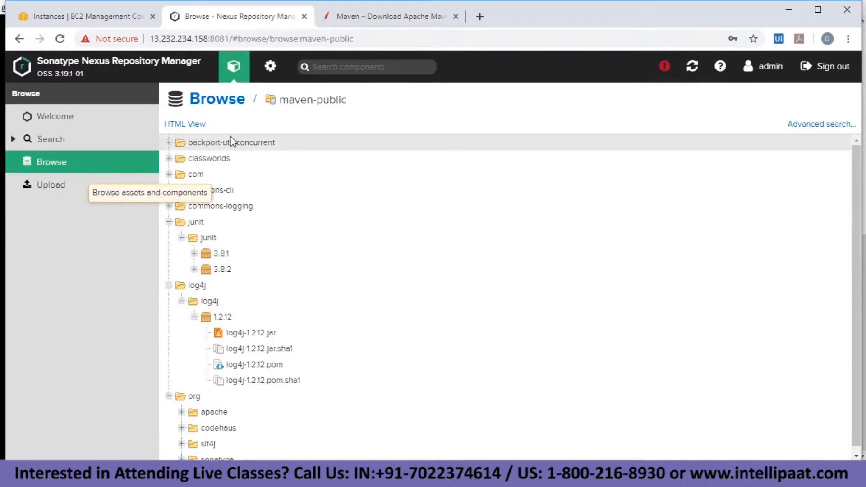
click(270, 68)
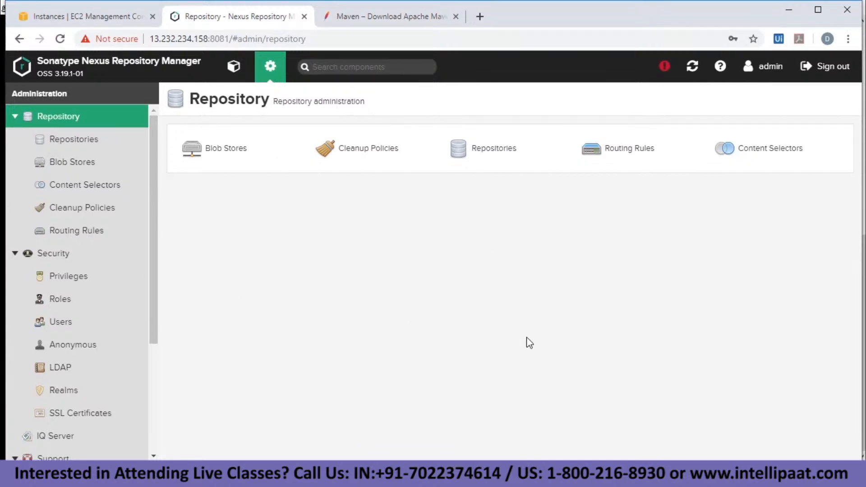
Back in the terminal, open pom.xml in nano.
key(alt+Tab)
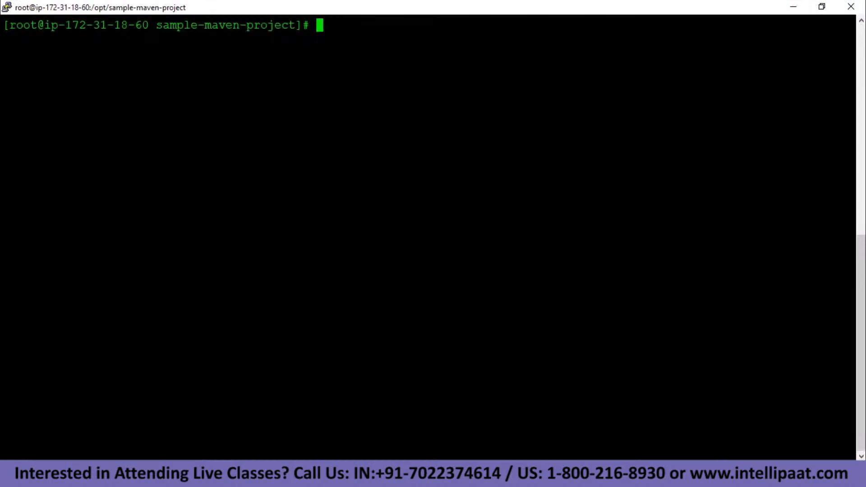
text(m)
key(BackSpace)
text(nano pom.xml)
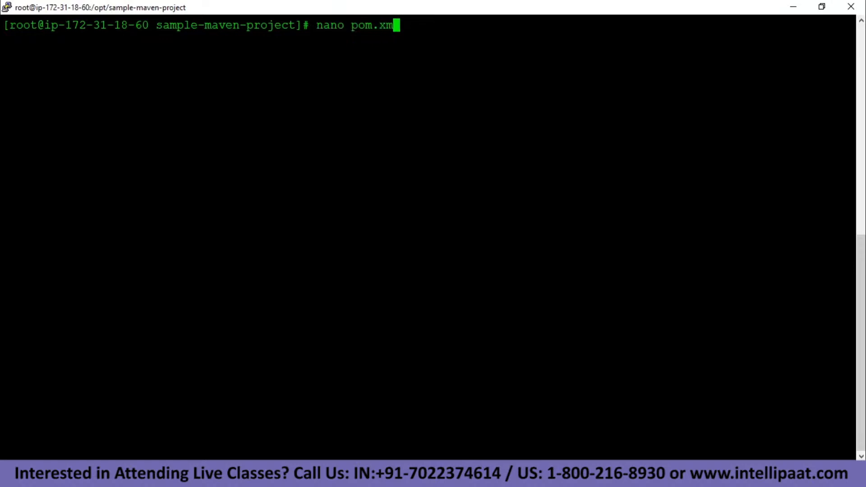
key(Return)
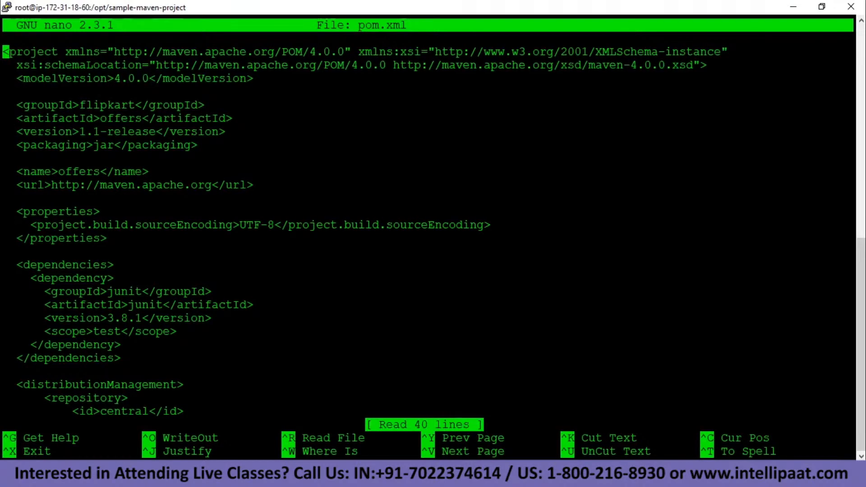
Change the project version suffix from release to snapshot.
key(Down)
key(Down)
key(Down)
key(Down)
key(Down)
key(Down)
key(Right)
key(Right)
key(Right)
key(Right)
key(Right)
key(Right)
key(Right)
key(Right)
key(Right)
key(Left)
key(Left)
key(Left)
key(Left)
key(Delete)
key(Delete)
key(Delete)
key(Delete)
key(Delete)
key(Delete)
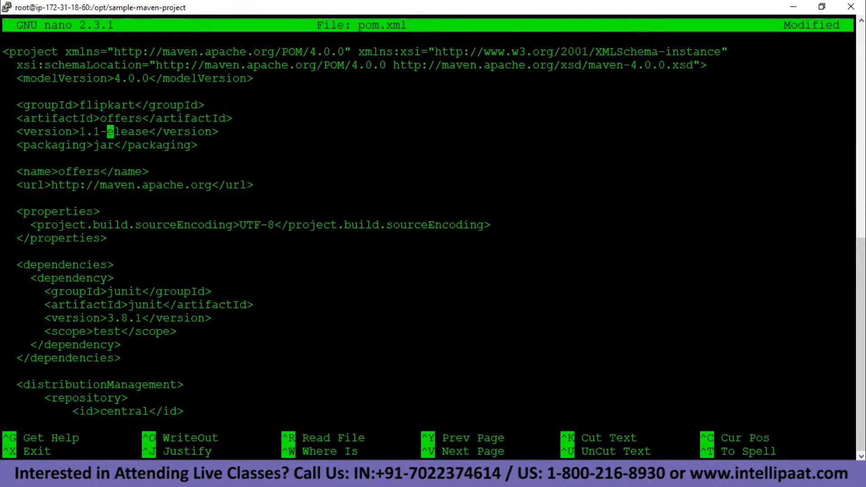
key(Delete)
text(snapshot)
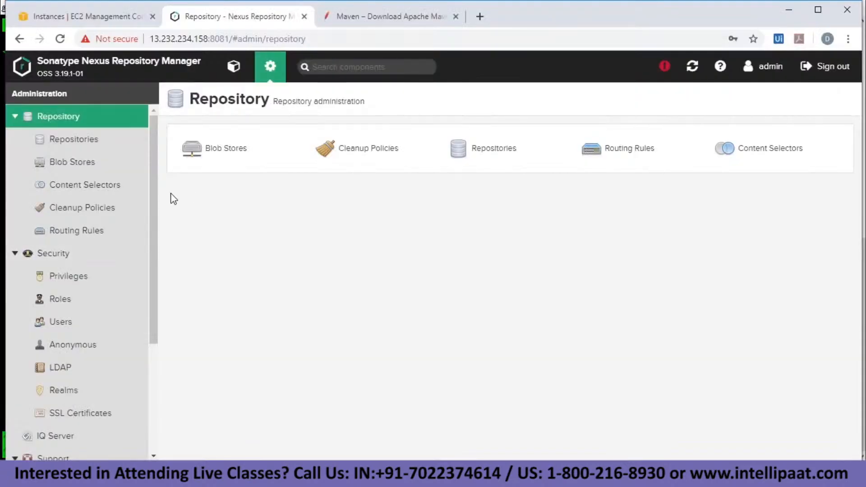
Revert the version to 1.1-release and move down toward distributionManagement.
click(233, 66)
click(96, 161)
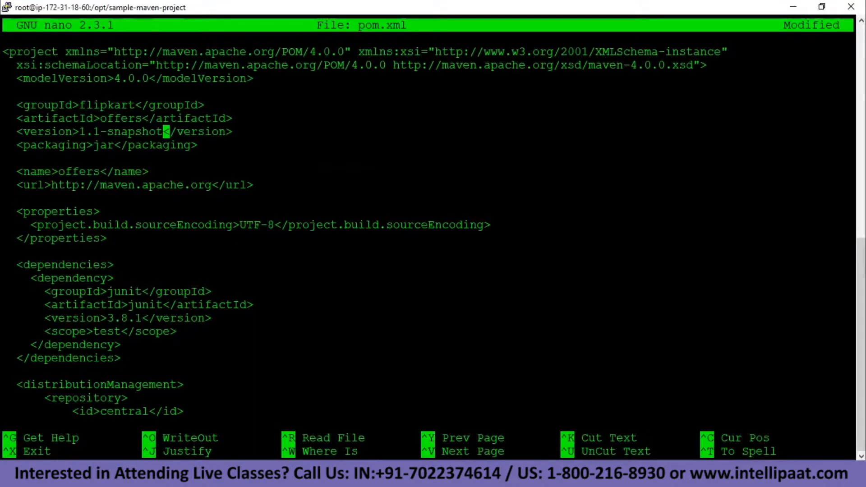
key(BackSpace)
key(BackSpace)
key(BackSpace)
key(BackSpace)
key(BackSpace)
key(BackSpace)
key(BackSpace)
key(BackSpace)
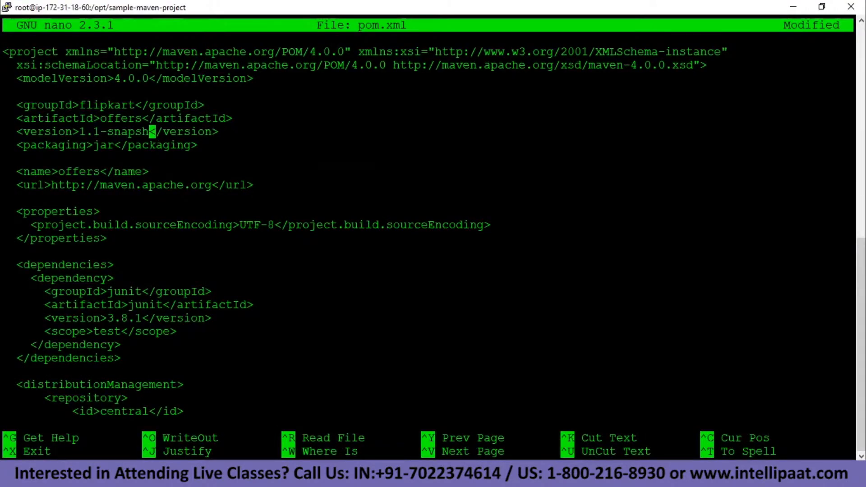
text(release)
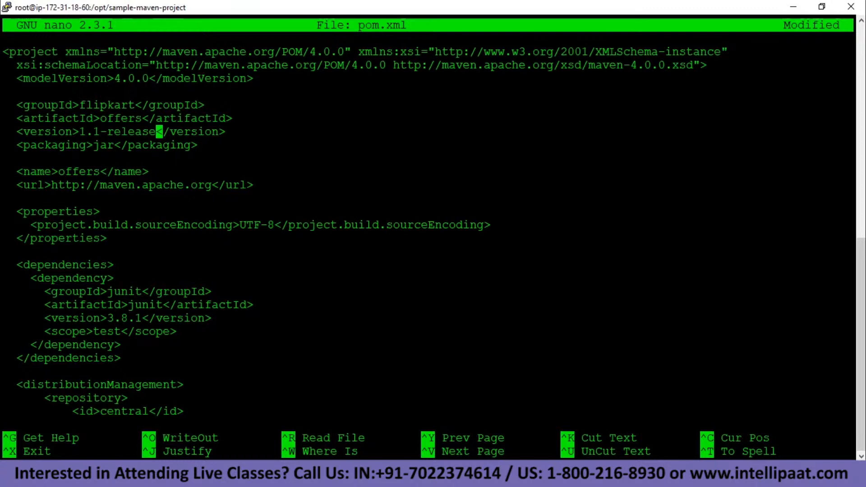
key(Left)
key(Left)
key(Left)
key(Down)
key(Down)
key(Down)
key(Down)
key(Down)
key(Down)
key(Down)
key(Down)
key(Down)
key(Down)
key(Down)
key(Down)
key(Down)
key(Down)
key(Down)
key(Down)
key(Down)
key(Down)
key(Down)
key(Down)
key(Down)
key(Down)
key(Down)
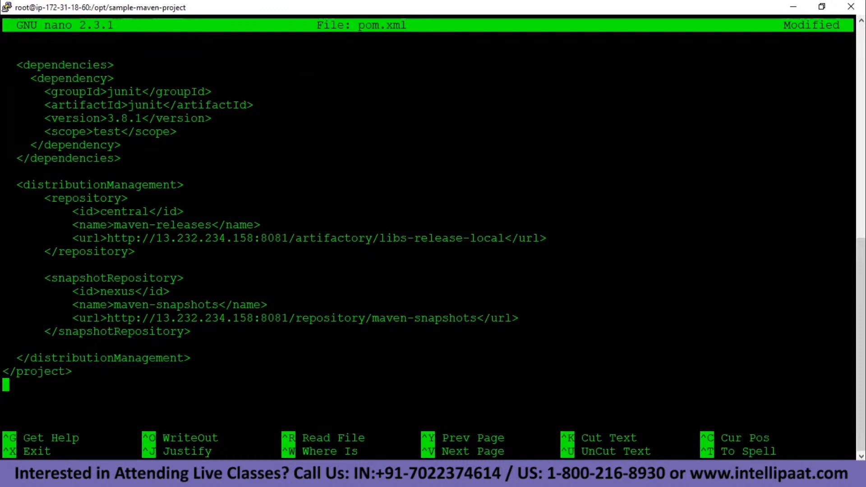
Highlight the maven-releases repository name and the release and snapshot repository URLs in pom.xml.
drag(108, 225, 216, 225)
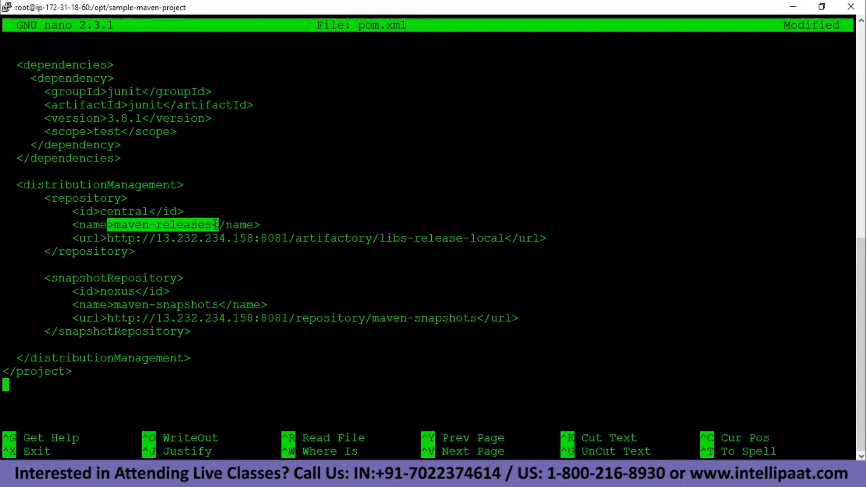
click(222, 226)
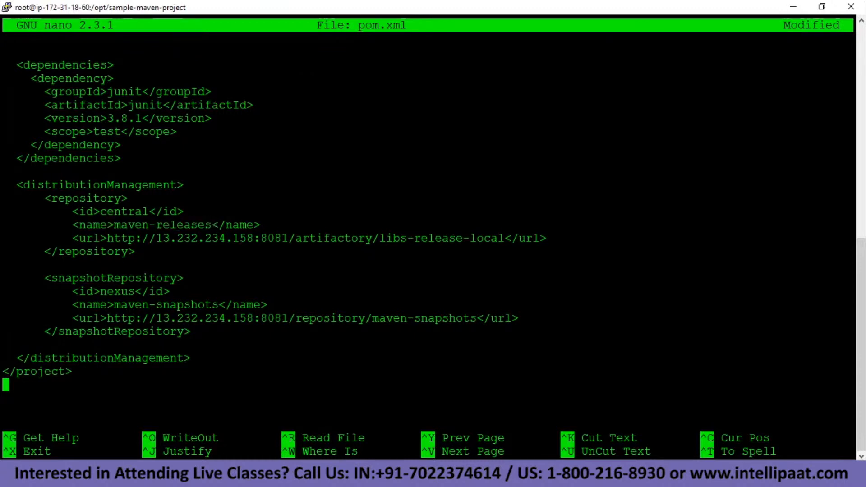
drag(101, 238, 504, 238)
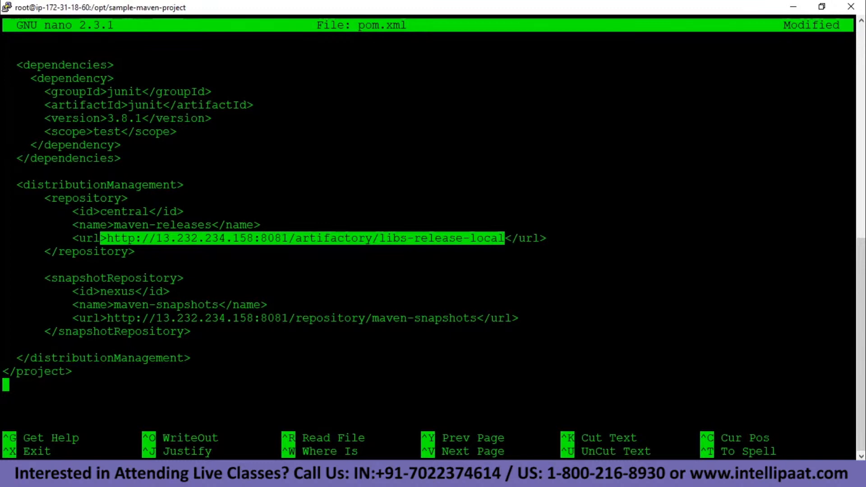
click(132, 238)
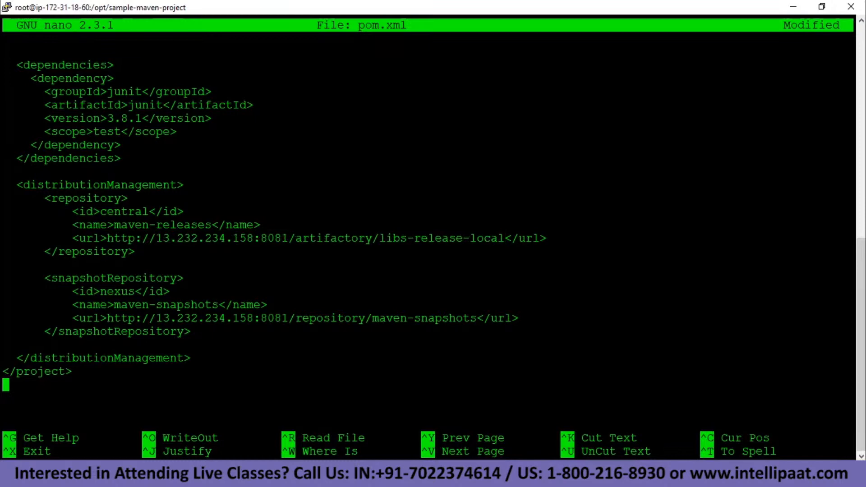
drag(113, 318, 476, 318)
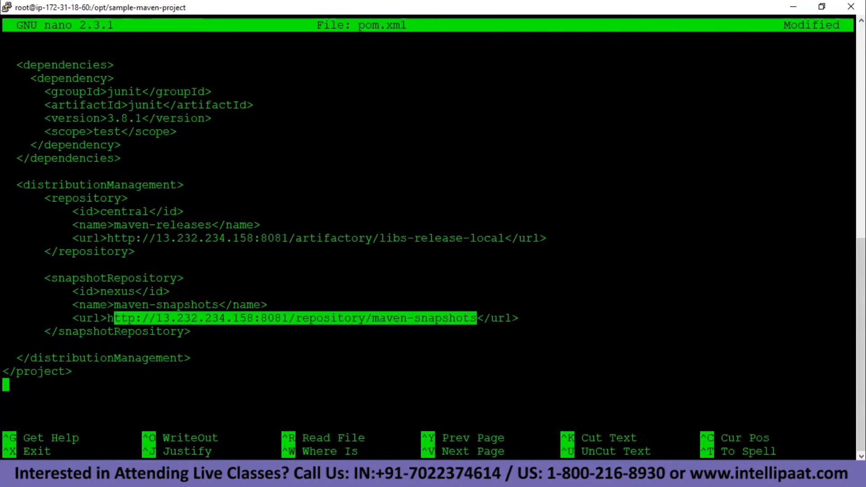
click(477, 318)
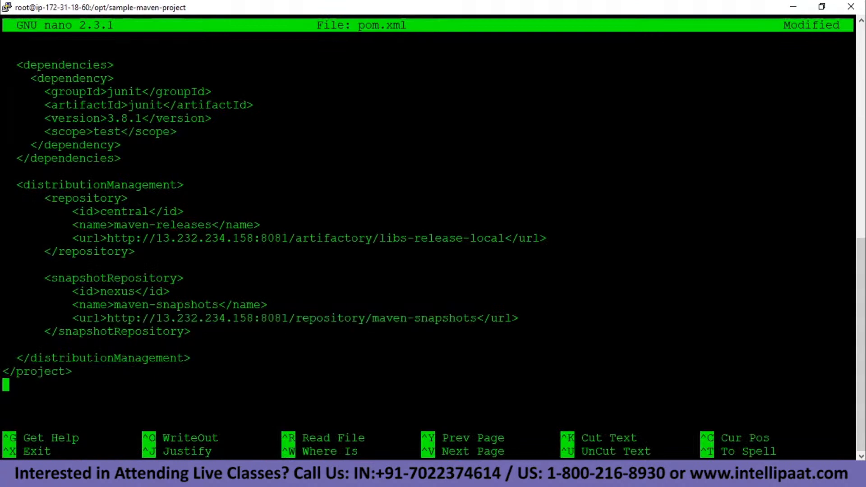
Exit nano saving pom.xml, clear the terminal, and discard a half-typed mvn deploy.
key(ctrl+x)
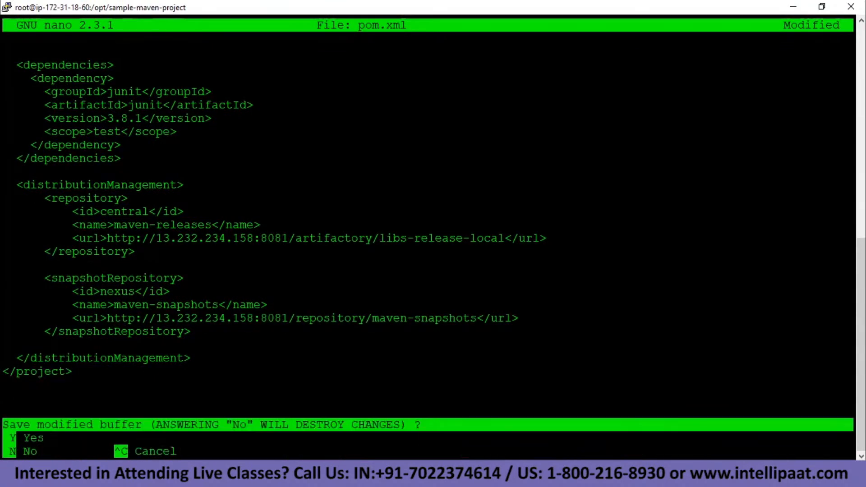
key(y)
key(Return)
text(clear)
key(Return)
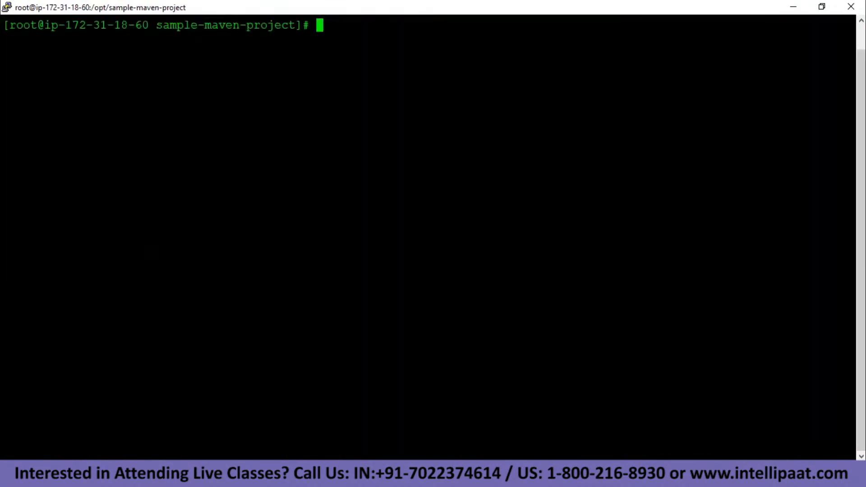
text(mvn de)
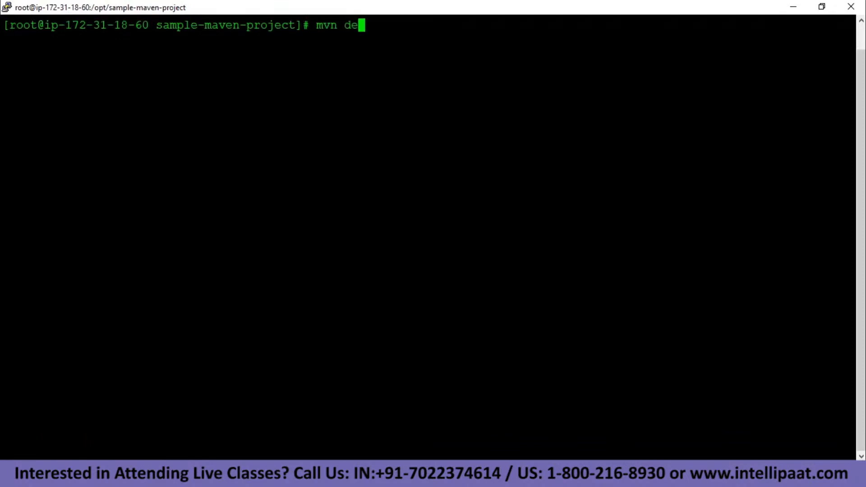
text(ploy)
key(BackSpace)
key(BackSpace)
key(BackSpace)
key(BackSpace)
key(BackSpace)
key(BackSpace)
key(BackSpace)
key(BackSpace)
key(BackSpace)
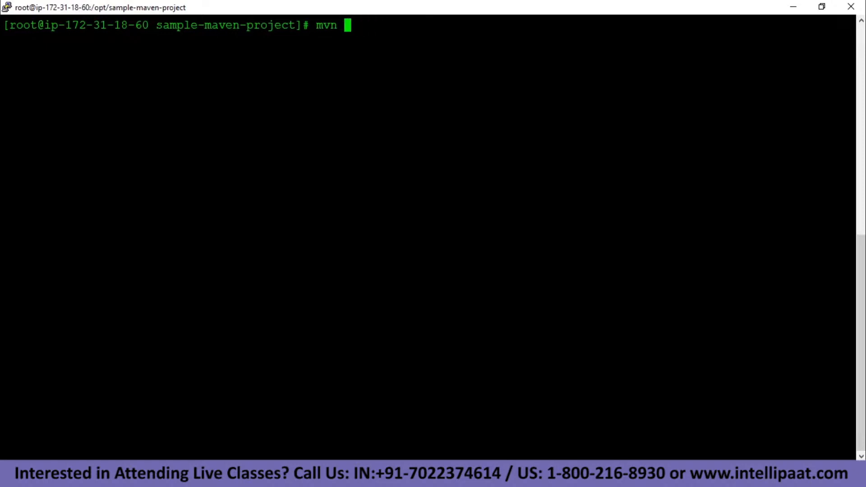
key(BackSpace)
Reopen pom.xml and highlight the nexus id of both release and snapshot repositories.
text(nano pom.xml)
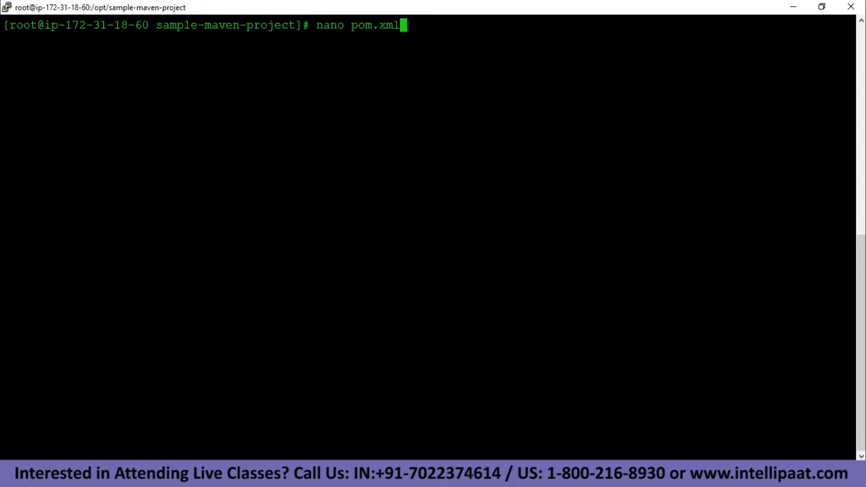
key(Return)
key(Down)
key(Down)
key(Down)
key(Down)
key(Down)
key(Down)
key(Down)
key(Down)
key(Down)
key(Down)
key(Down)
key(Down)
key(Down)
key(Down)
key(Down)
key(Down)
key(Down)
key(Down)
key(Down)
key(Down)
key(Down)
key(Down)
key(Down)
key(Down)
key(Down)
key(Down)
key(Down)
key(Down)
key(Down)
key(Down)
key(Down)
key(Down)
key(Down)
key(Down)
key(Down)
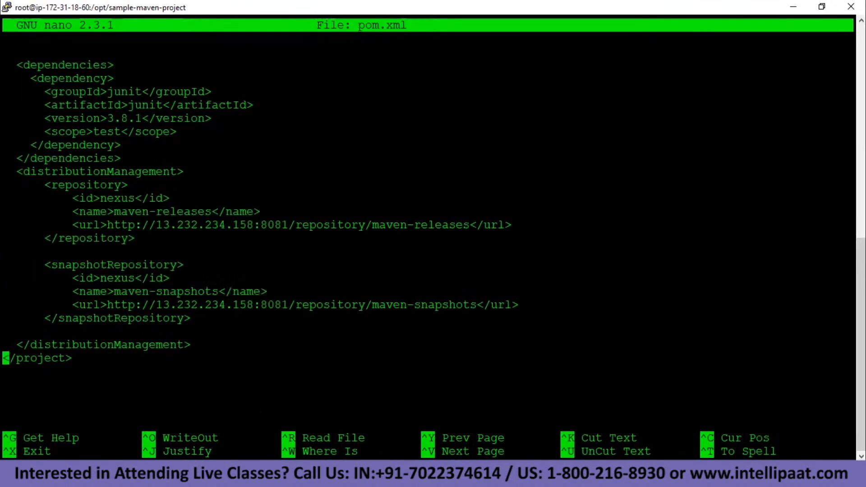
key(Up)
key(Up)
key(Up)
key(Up)
key(Up)
drag(79, 198, 177, 201)
drag(80, 278, 163, 279)
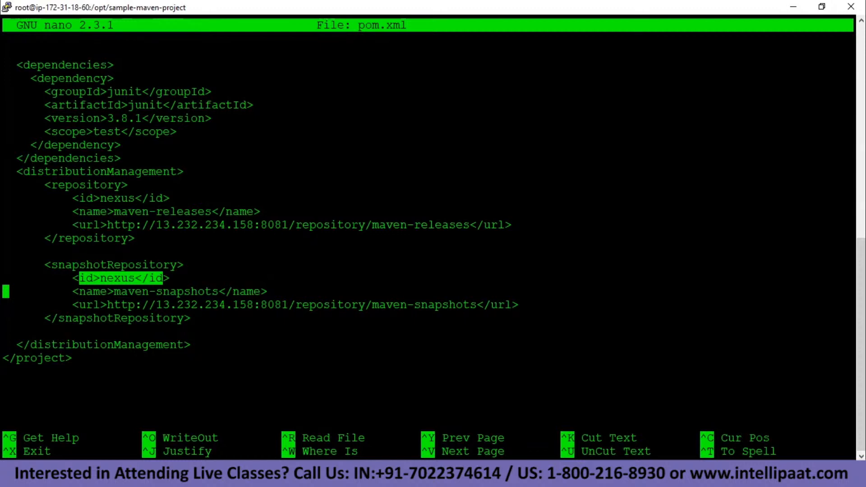
Compare the pom's nexus repository ids with the nexus server id in settings.xml, then exit nano.
key(alt+Tab)
click(172, 188)
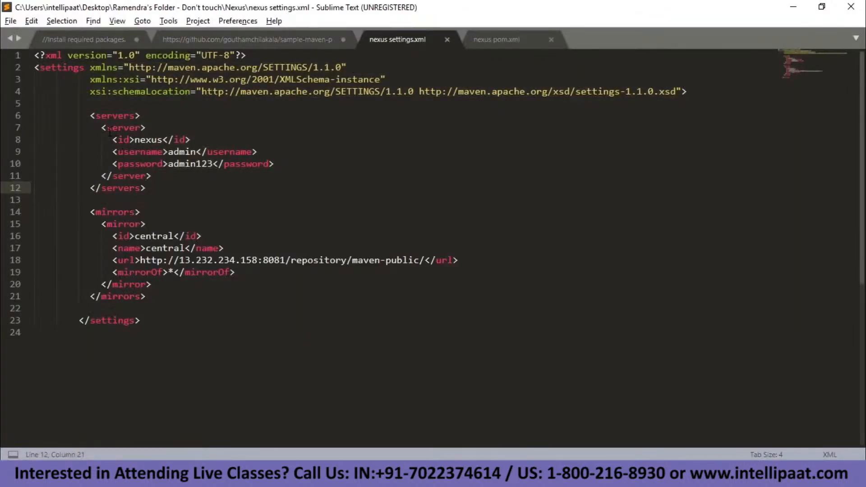
click(118, 139)
drag(117, 140, 179, 139)
click(163, 140)
key(alt+Tab)
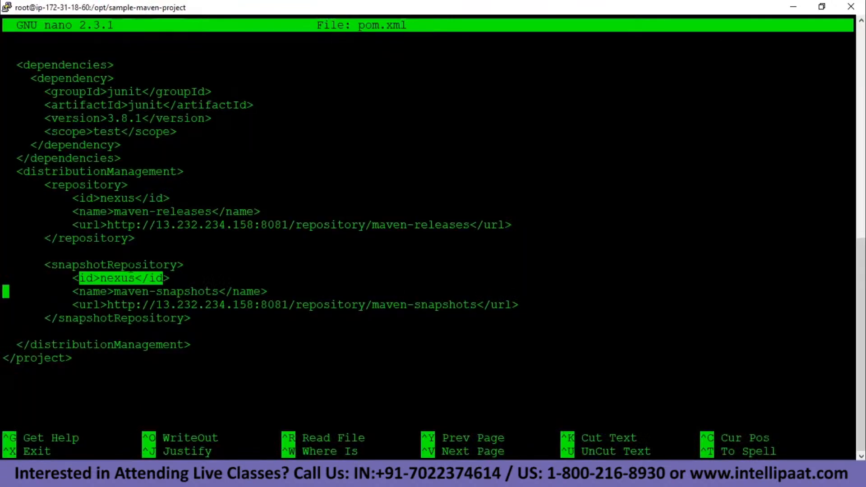
drag(93, 198, 143, 198)
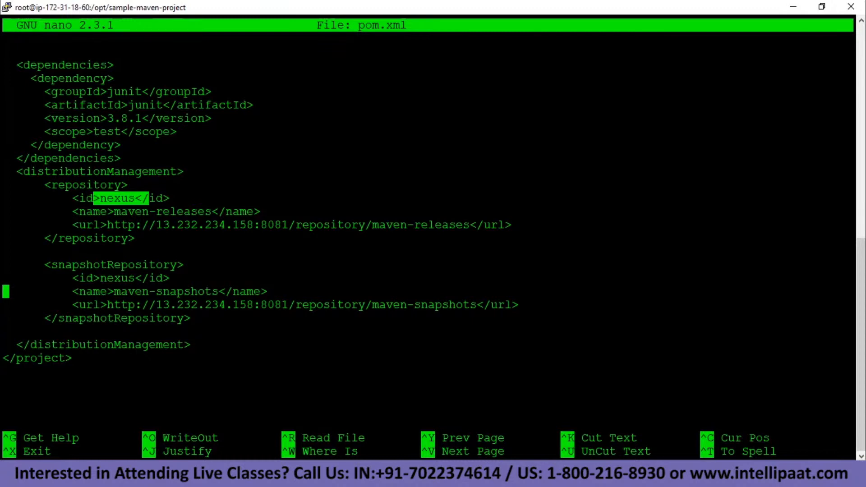
key(alt+Tab)
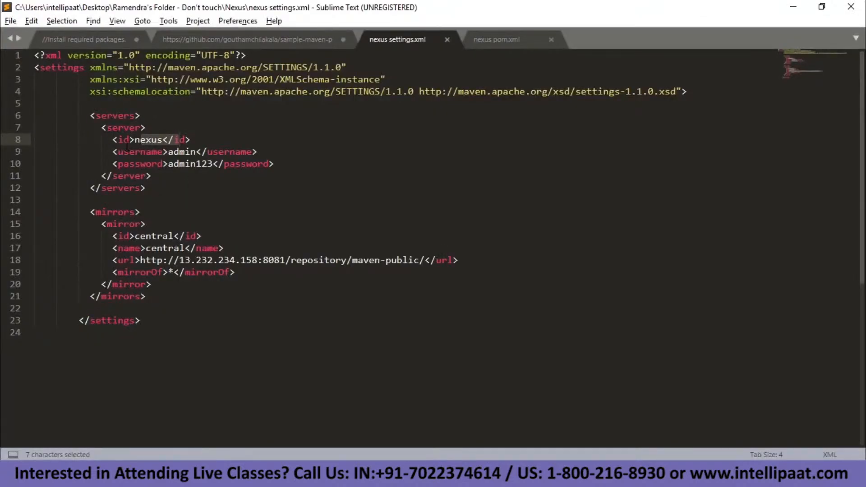
key(alt+Tab)
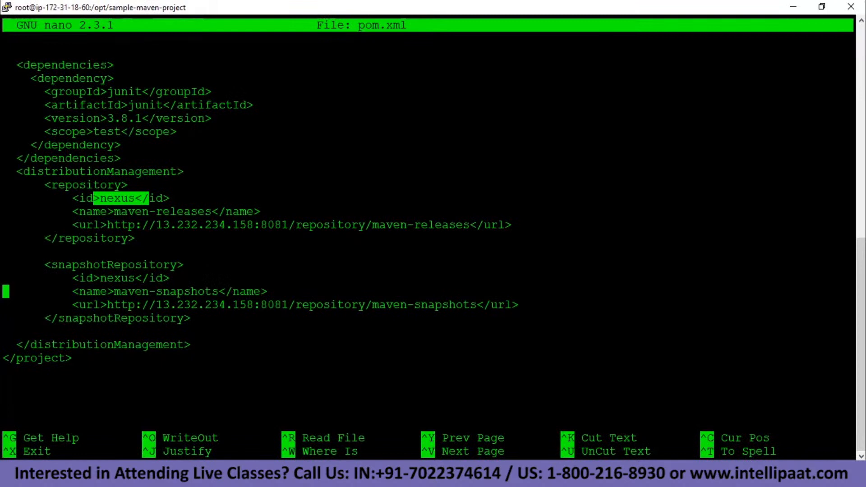
key(ctrl+x)
Clear the terminal and run mvn deploy to publish offers 1.1-release.
text(clear)
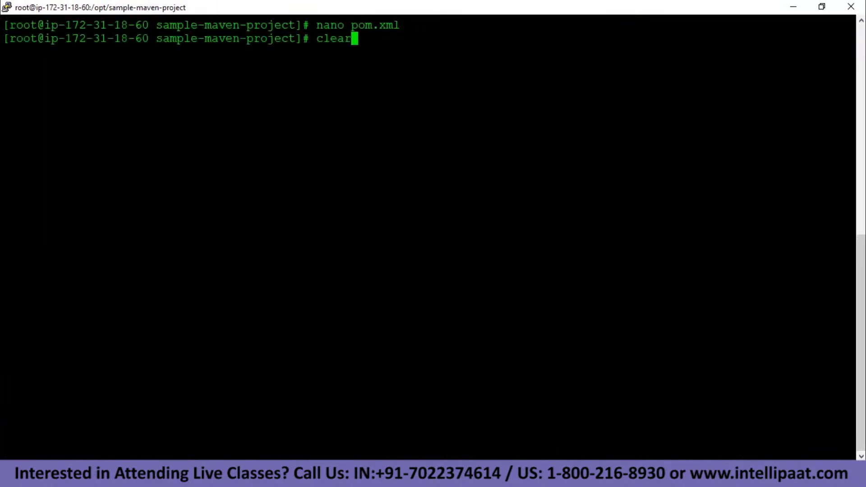
key(Return)
text(mvn deploy)
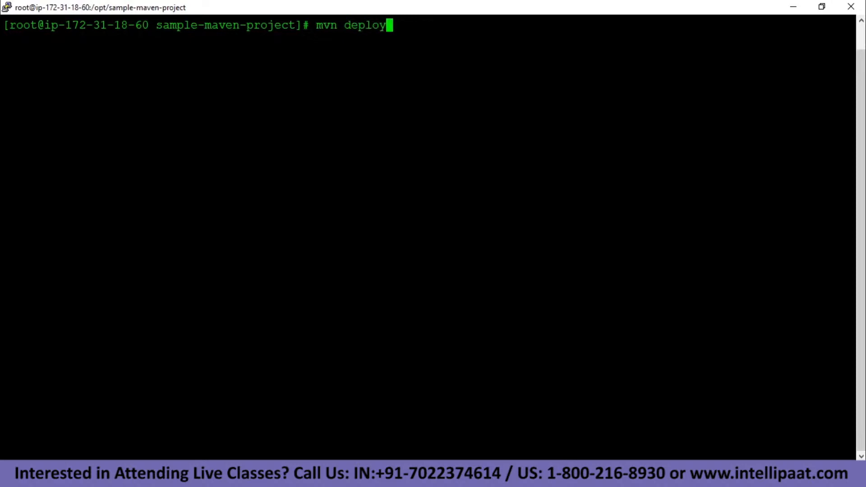
key(Return)
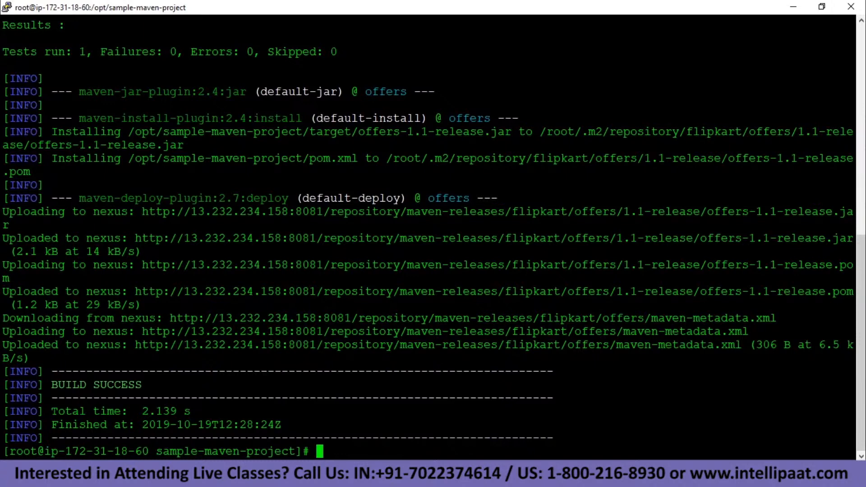
Open maven-releases in Nexus to see flipkart/offers/1.1-release, then return to PuTTY.
key(alt+Tab)
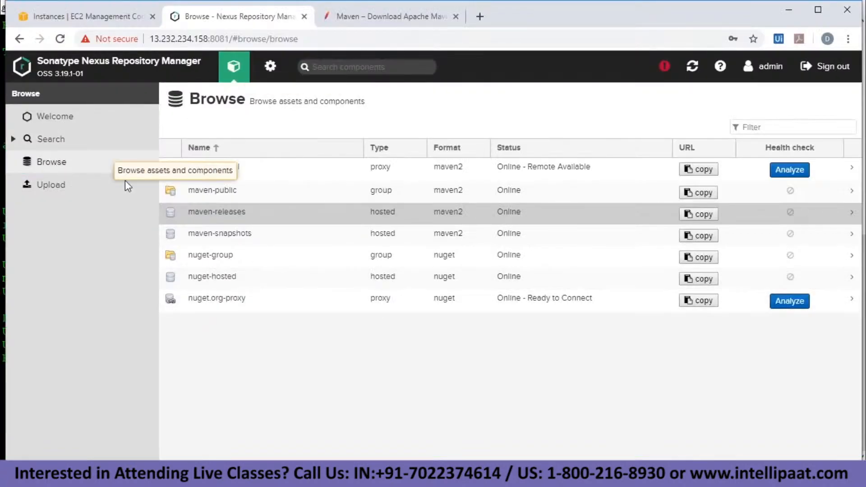
double_click(240, 215)
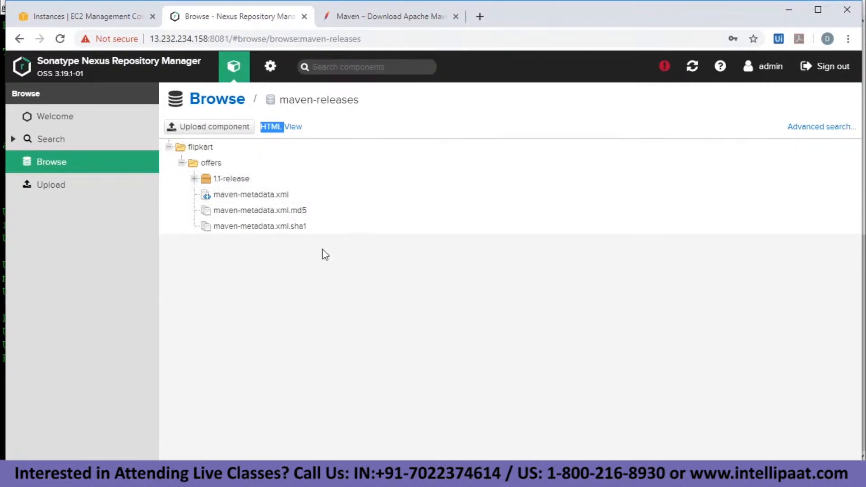
key(alt+Tab)
Change the pom.xml version from 1.1-release to 1.2-release, save, and exit nano.
text(n)
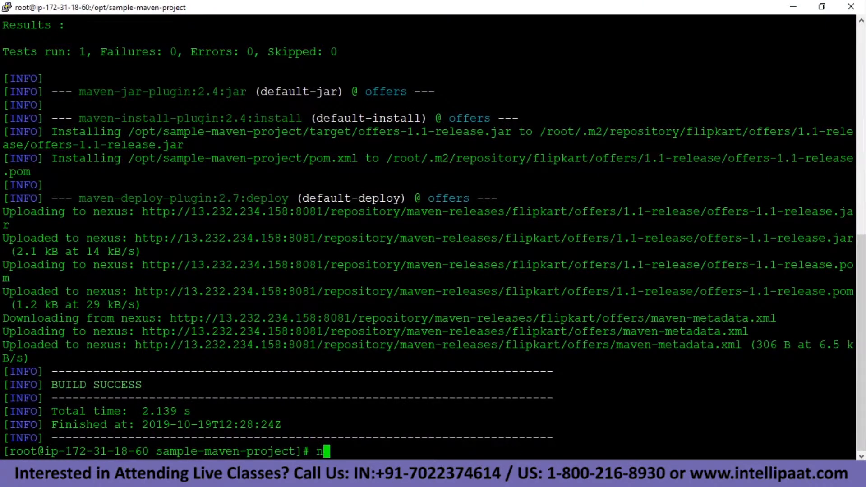
text(ano pom.xml)
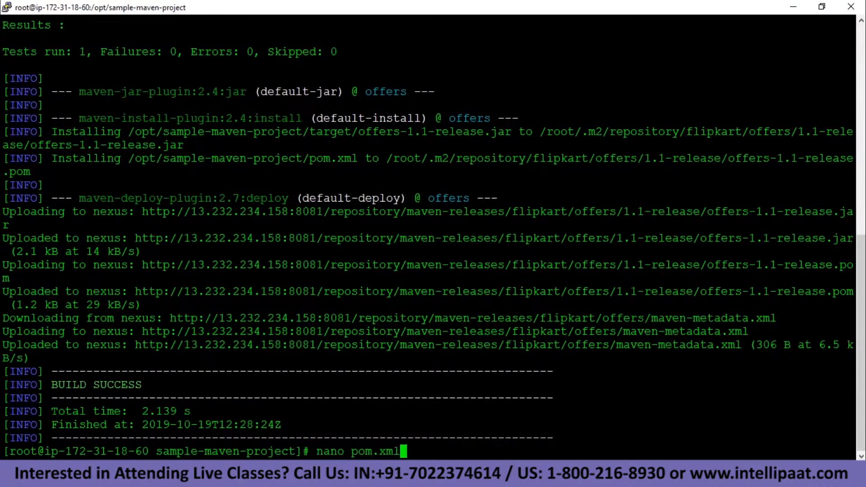
key(Return)
key(Down)
key(Down)
key(Down)
key(Down)
key(Down)
key(Right)
key(Right)
key(Right)
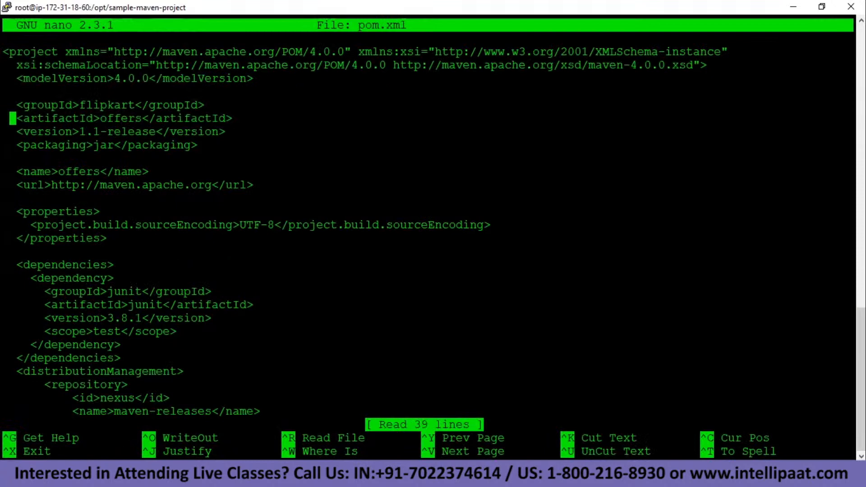
key(Down)
key(Down)
key(Up)
key(Right)
key(Right)
key(Right)
key(Right)
key(Right)
key(Right)
key(Right)
key(Right)
key(Right)
key(Right)
key(Right)
key(BackSpace)
text(2)
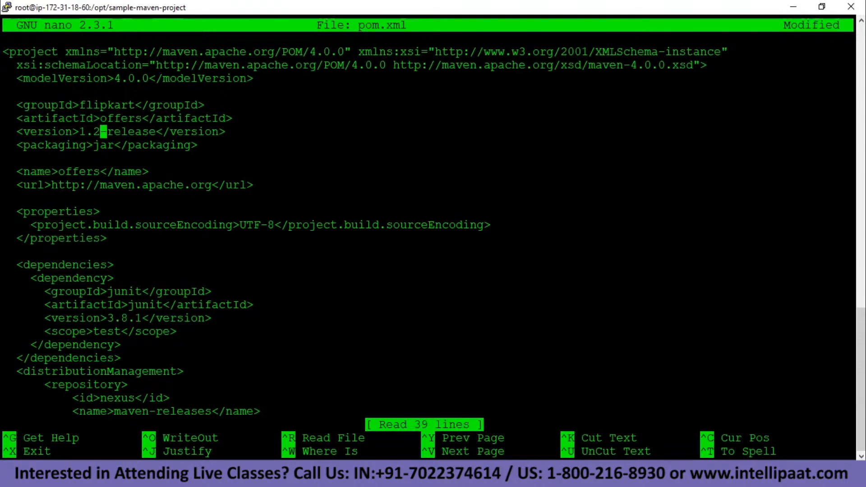
key(ctrl+o)
key(Return)
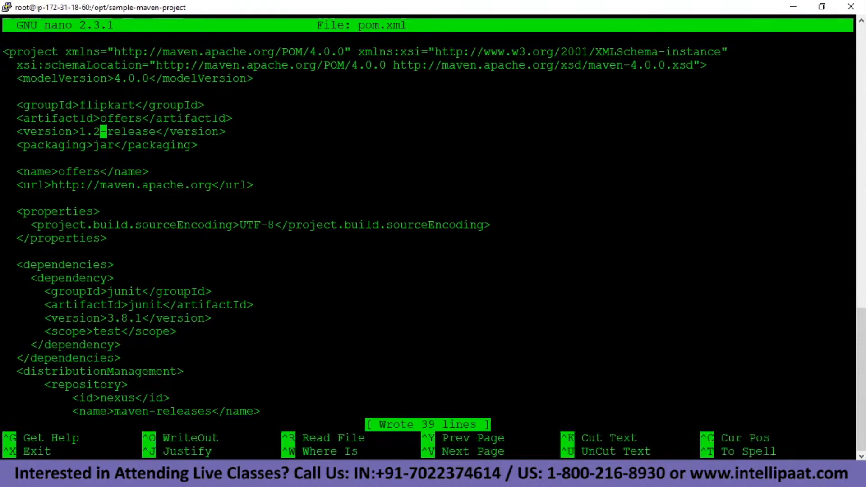
key(ctrl+x)
Clear the terminal and run mvn deploy for the 1.2-release build.
text(clear)
key(Return)
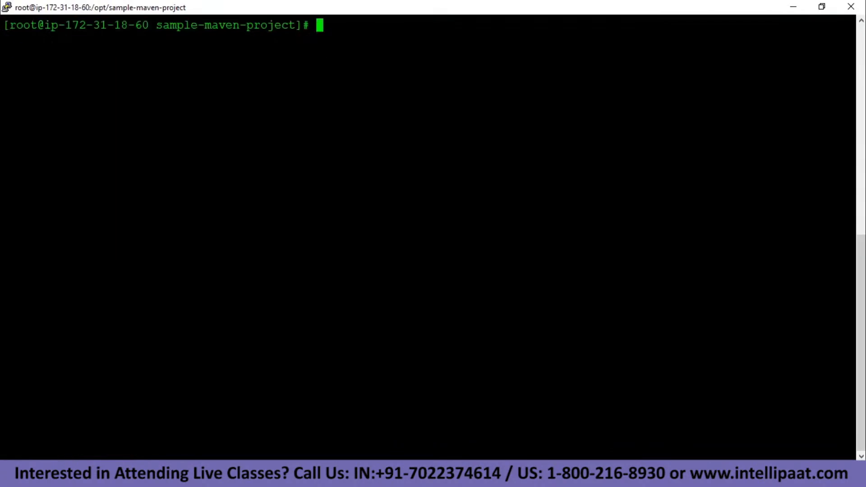
text(mvn deploy)
key(Return)
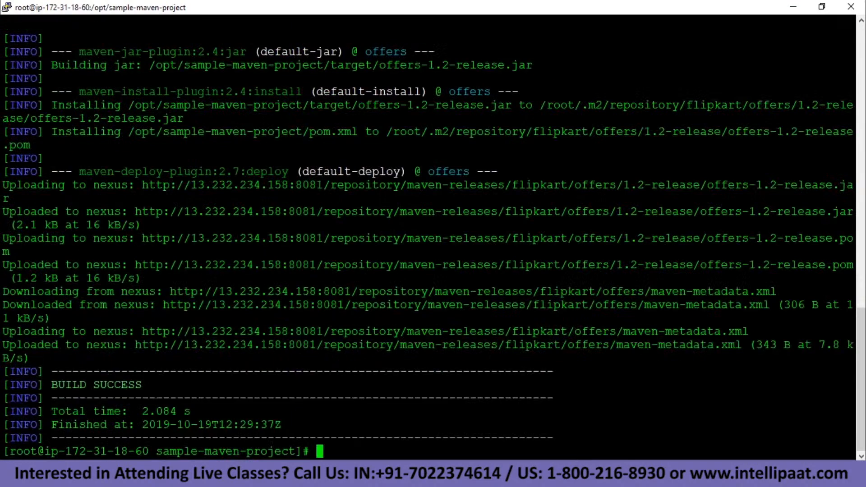
key(alt+Tab)
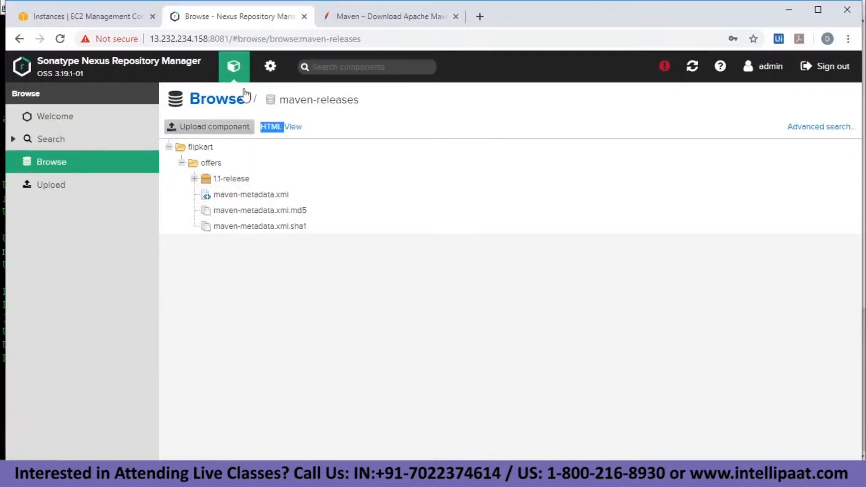
Reopen maven-releases to confirm offers 1.2-release sits alongside 1.1-release, then return to PuTTY.
click(205, 100)
click(228, 213)
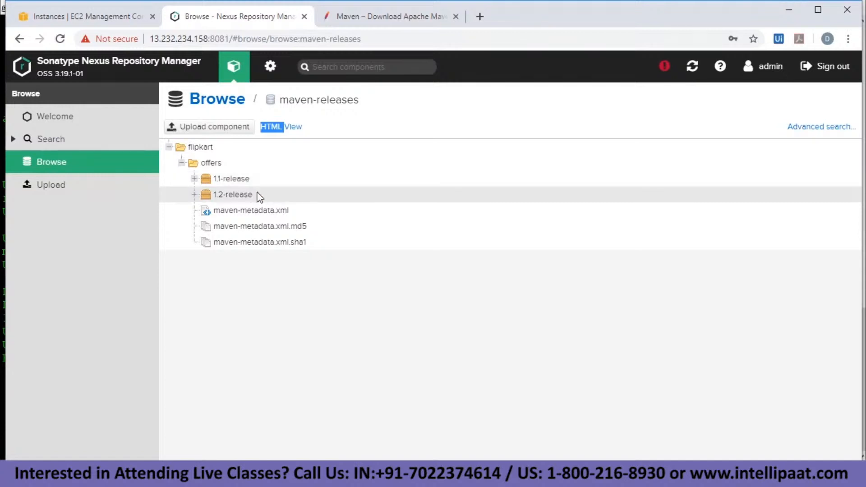
click(223, 101)
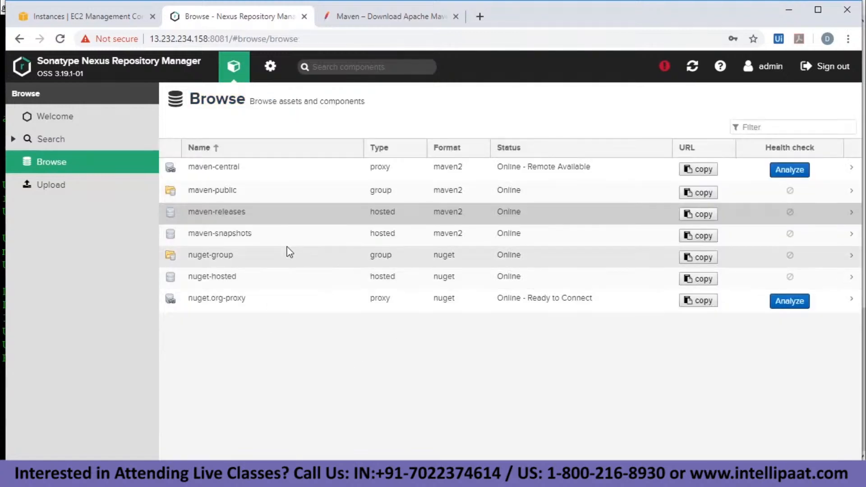
key(alt+Tab)
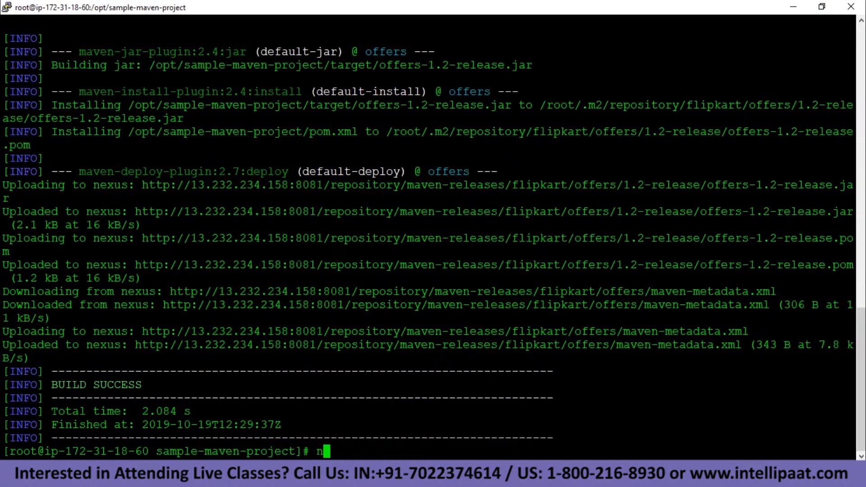
Set the version in pom.xml to 1.2-SNAPSHOT in nano and save the file.
text(clear)
key(Up)
key(Return)
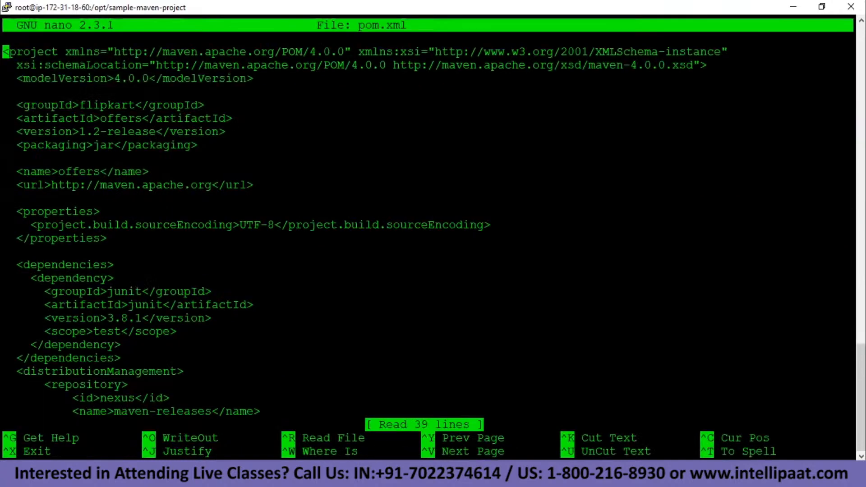
key(Down)
key(Down)
key(Down)
key(Down)
key(Down)
key(Down)
key(Down)
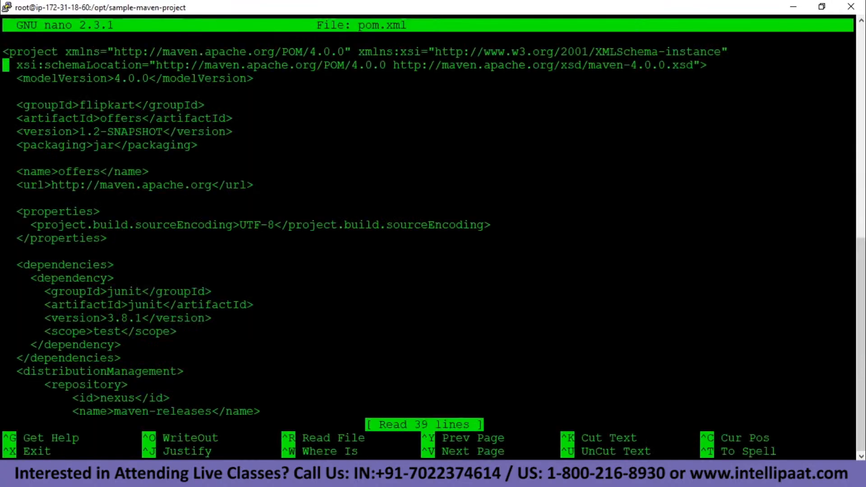
key(Up)
key(Right)
key(Right)
key(Right)
key(Right)
key(Right)
key(Right)
key(Right)
key(Right)
key(Right)
key(Right)
key(Right)
key(Right)
key(Right)
key(Right)
key(Right)
key(Left)
key(Right)
key(Right)
key(Right)
key(Right)
key(Right)
key(Right)
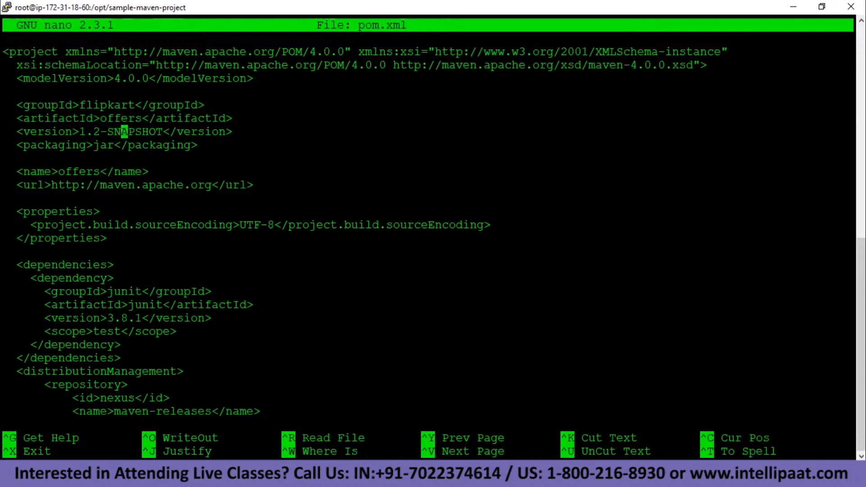
key(Right)
key(Right)
key(Right)
key(ctrl+o)
key(Return)
key(ctrl+x)
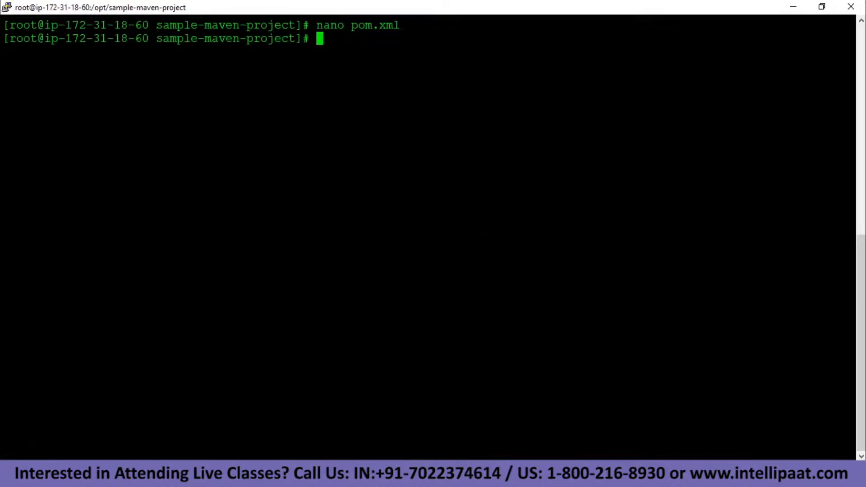
Run mvn deploy to publish 1.2-SNAPSHOT to maven-snapshots, then check Nexus.
text(clear)
key(Return)
text(mvn )
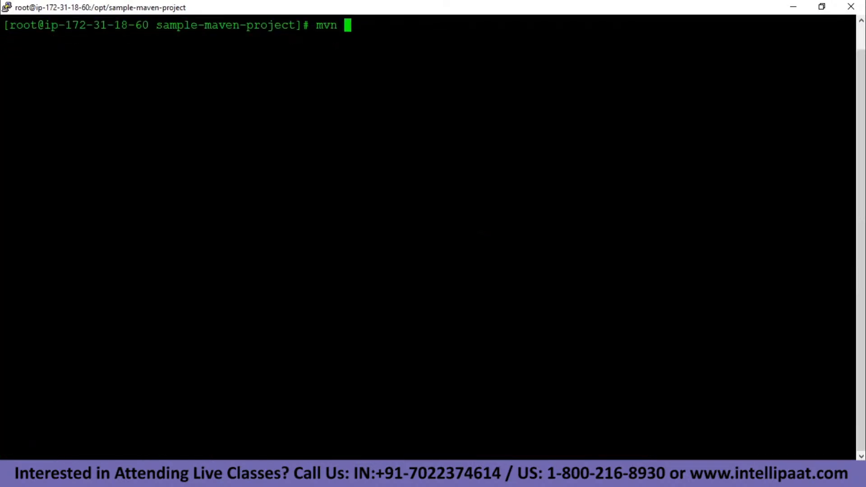
text(deploy)
key(Return)
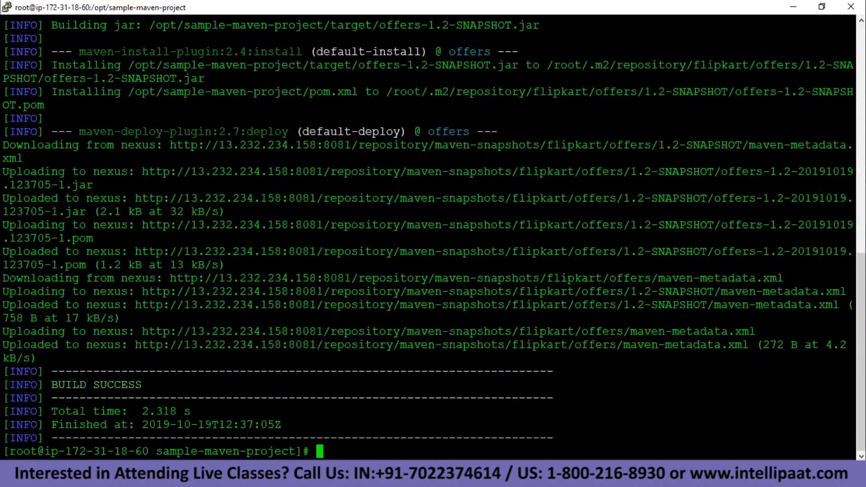
key(alt+Tab)
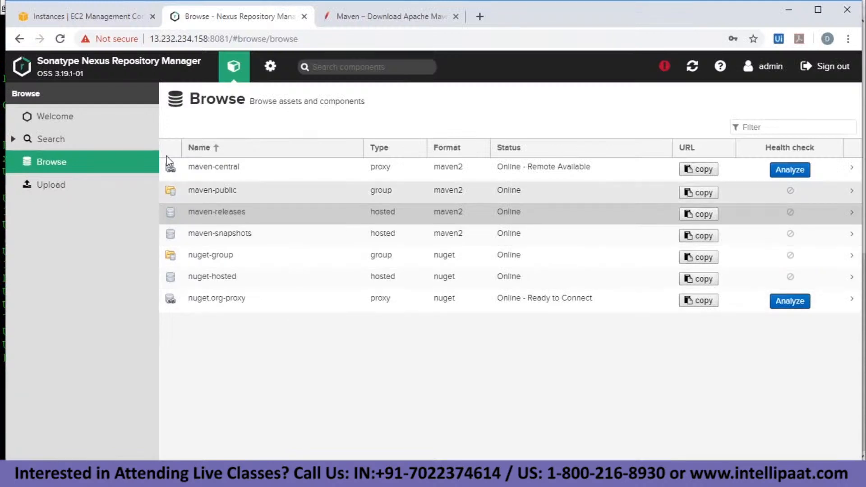
click(60, 39)
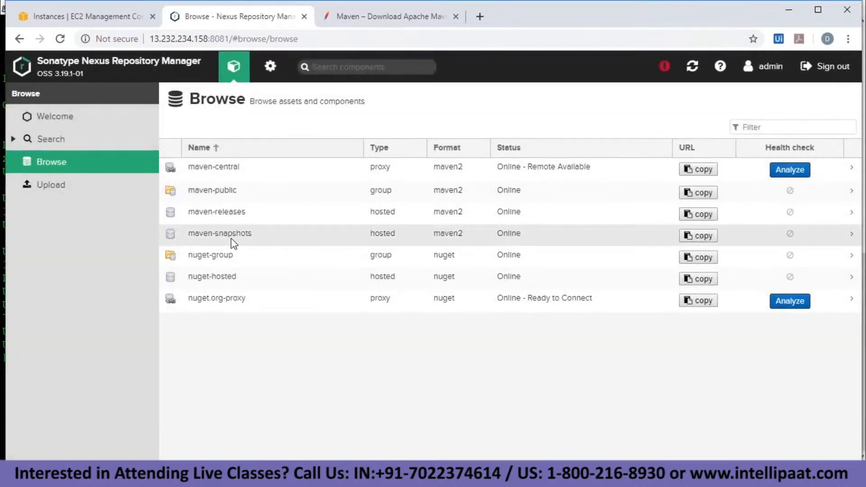
click(230, 237)
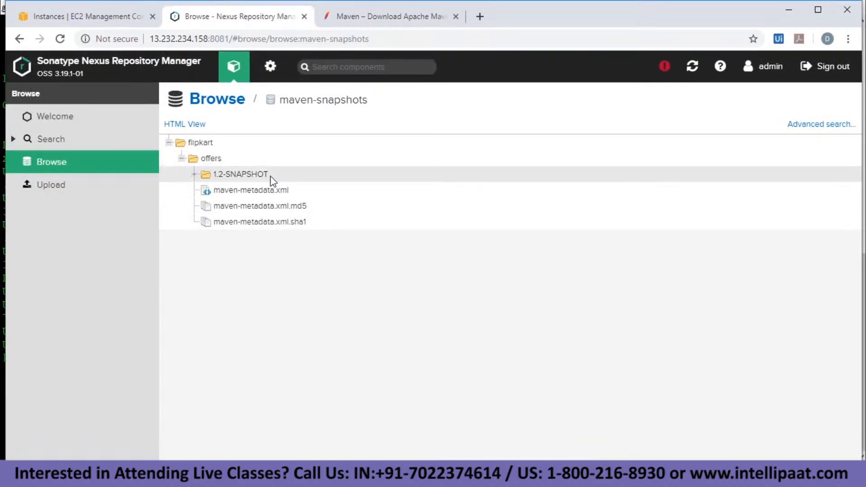
click(228, 103)
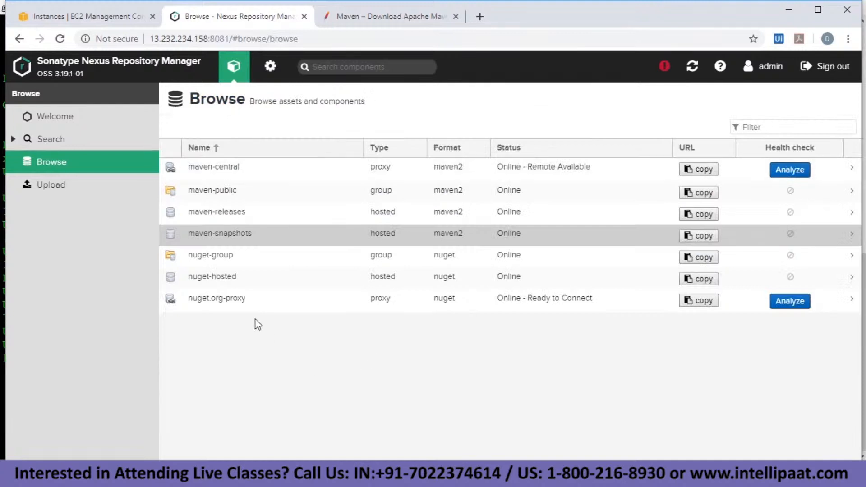